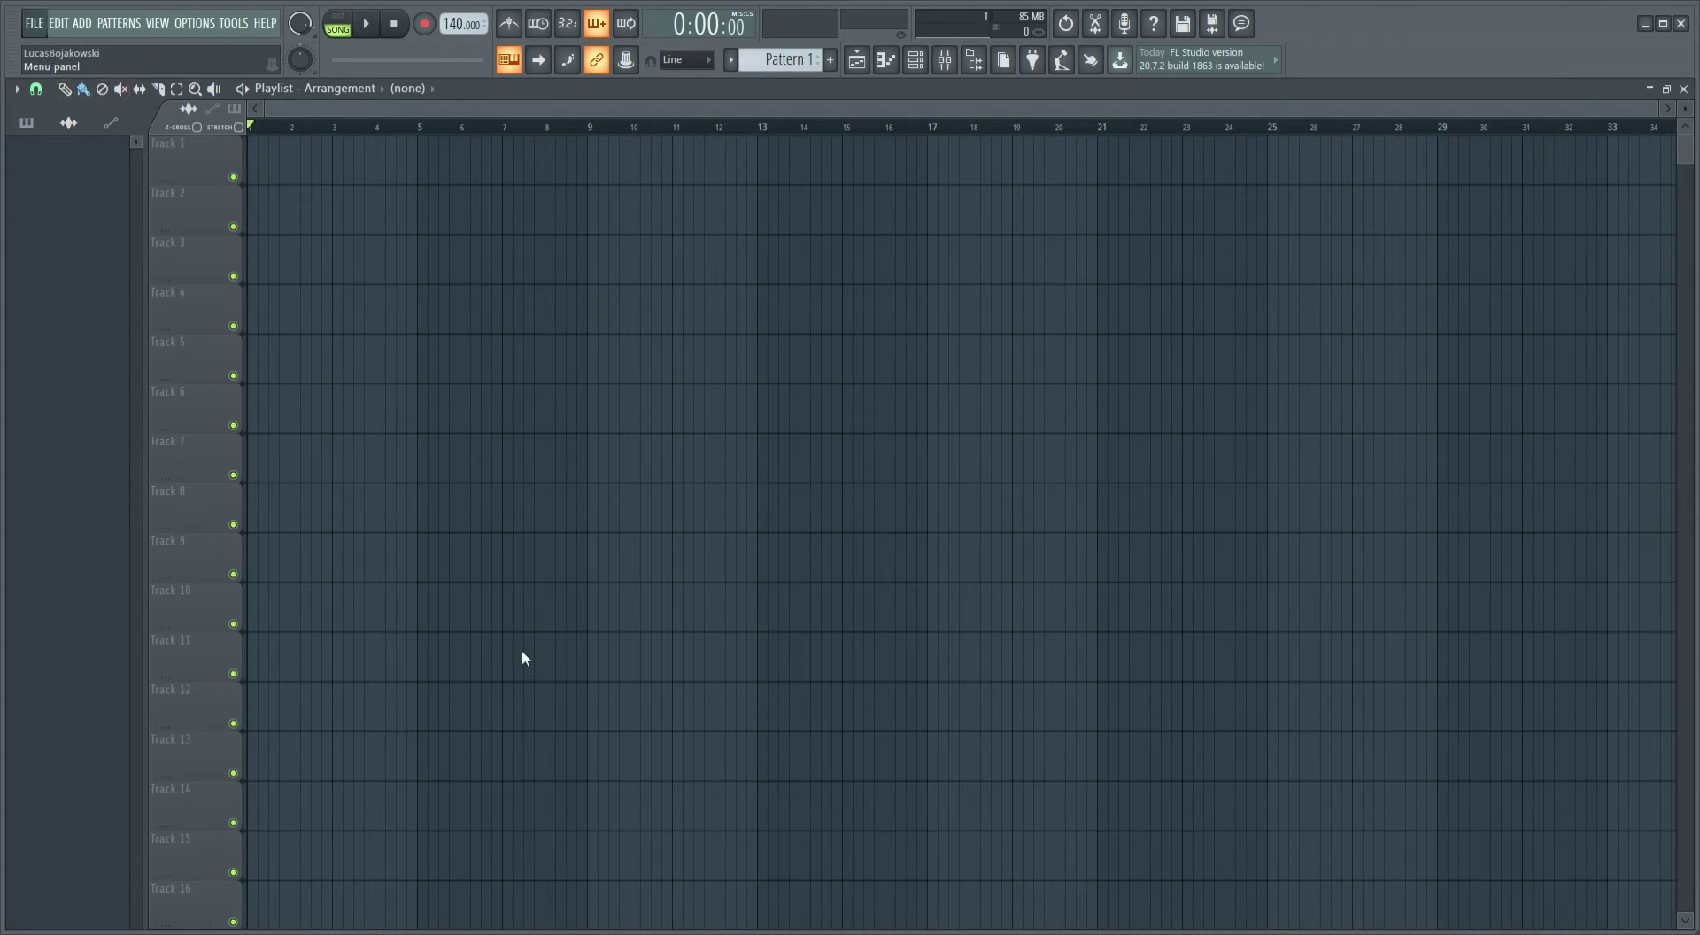
Step: Open the channel rack and replace the Sampler channel with a Kontakt instrument
click(884, 534)
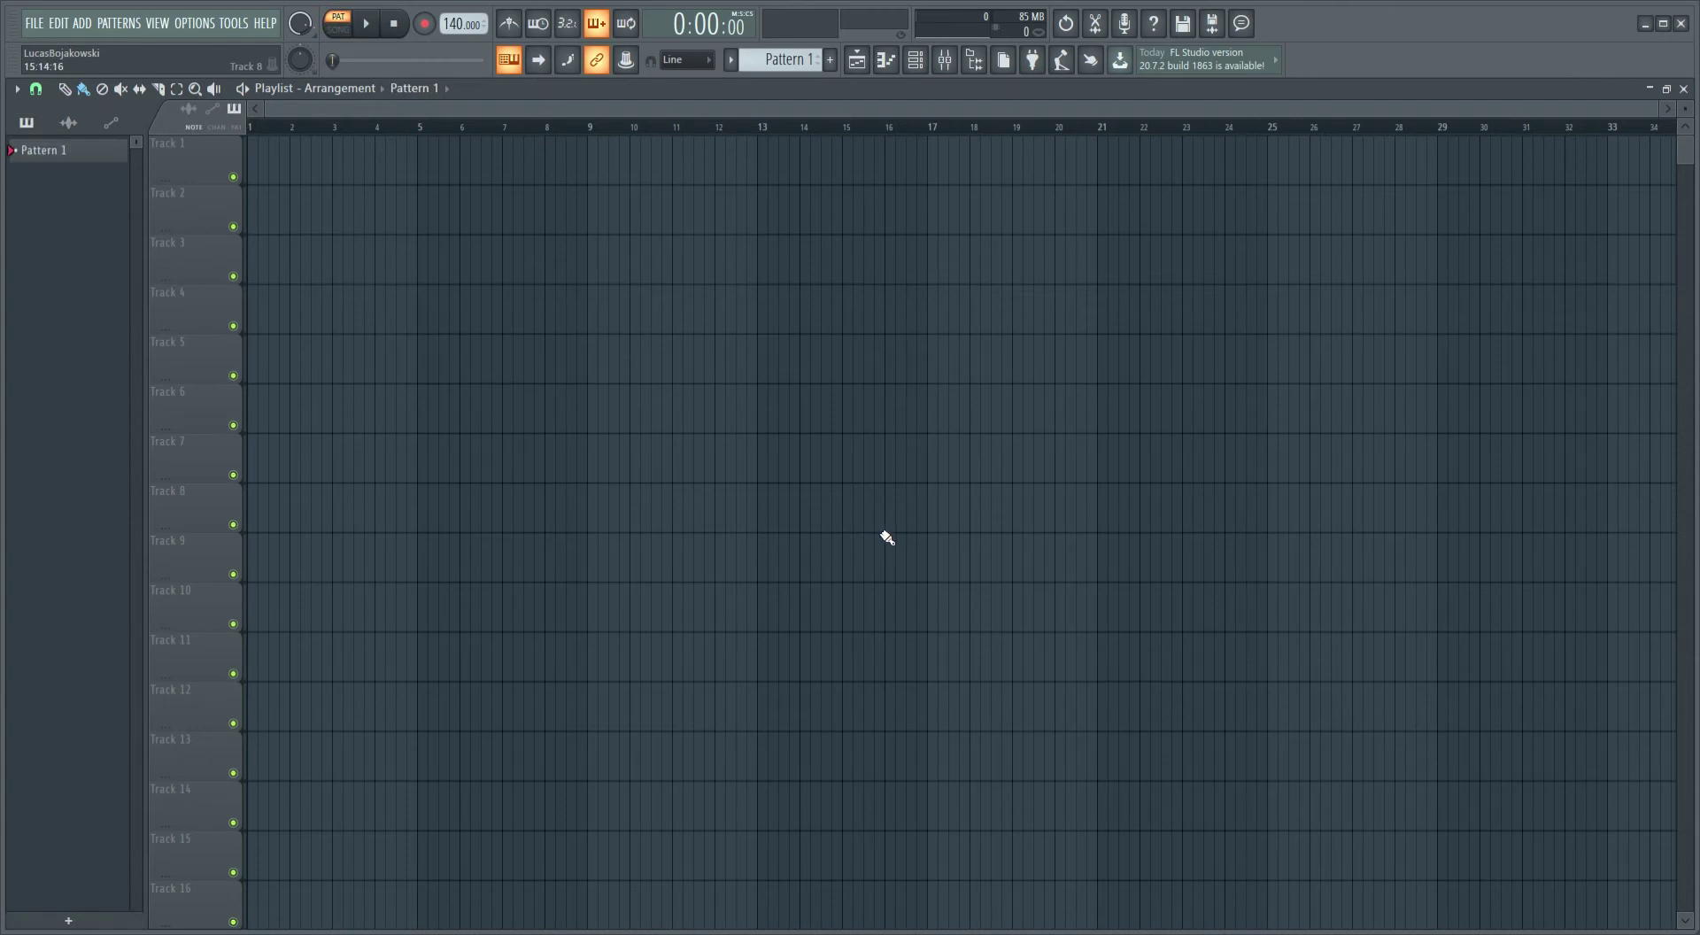
click(944, 59)
click(944, 60)
click(915, 60)
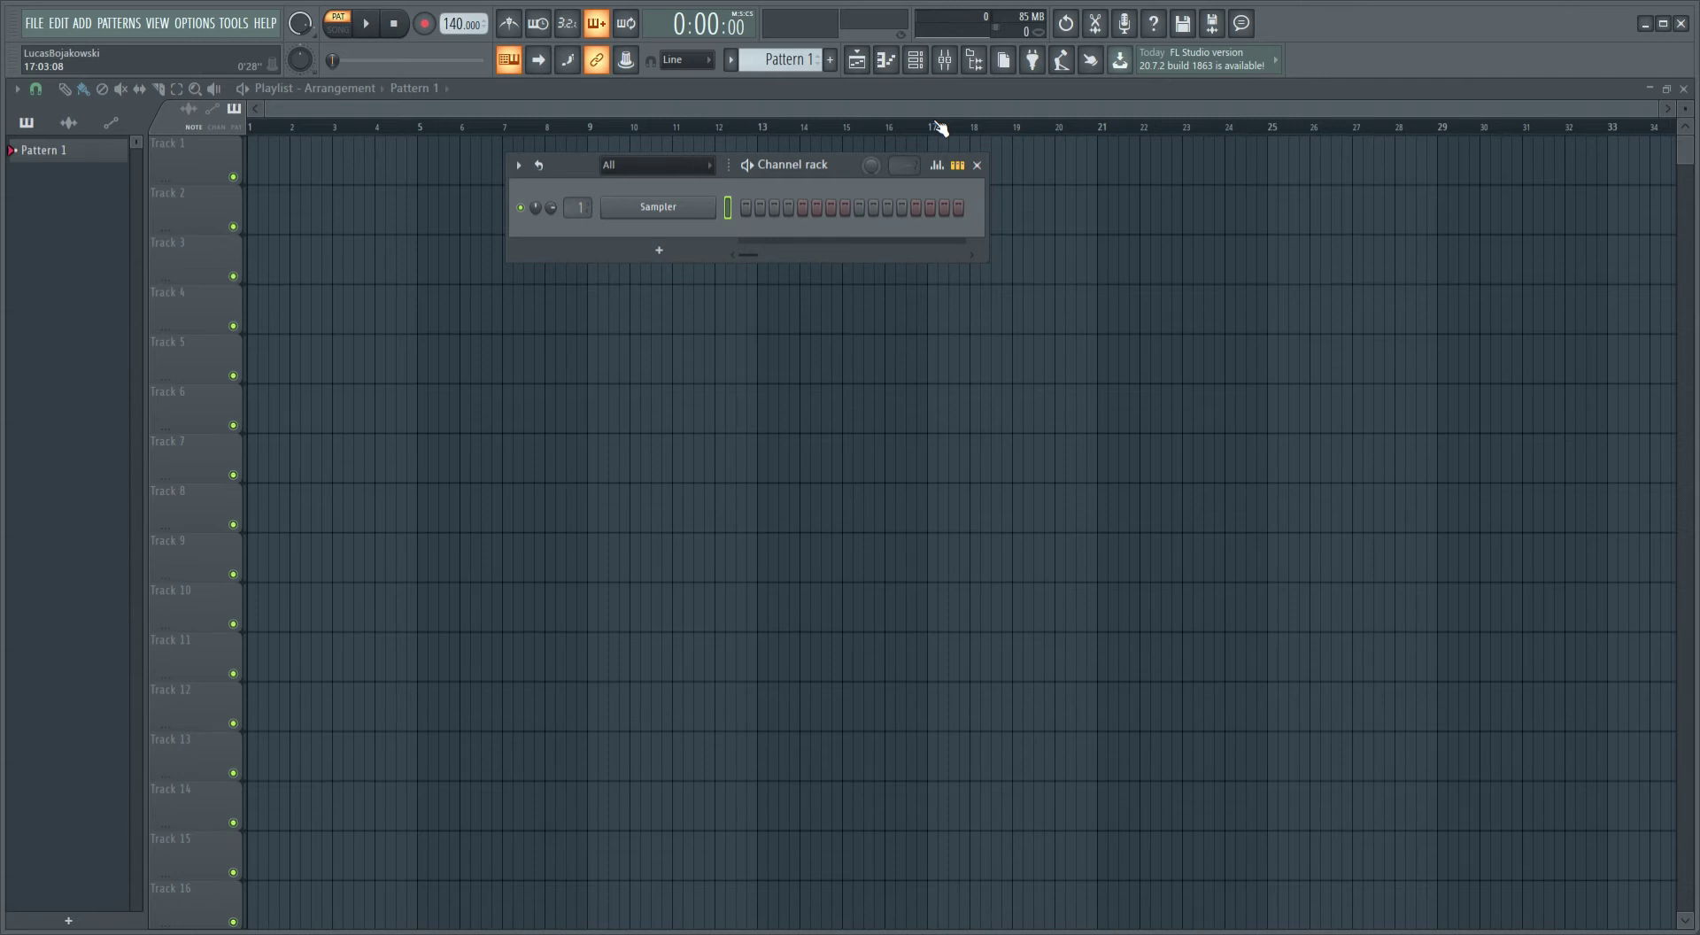
right_click(635, 204)
mouse_move(797, 361)
mouse_move(939, 468)
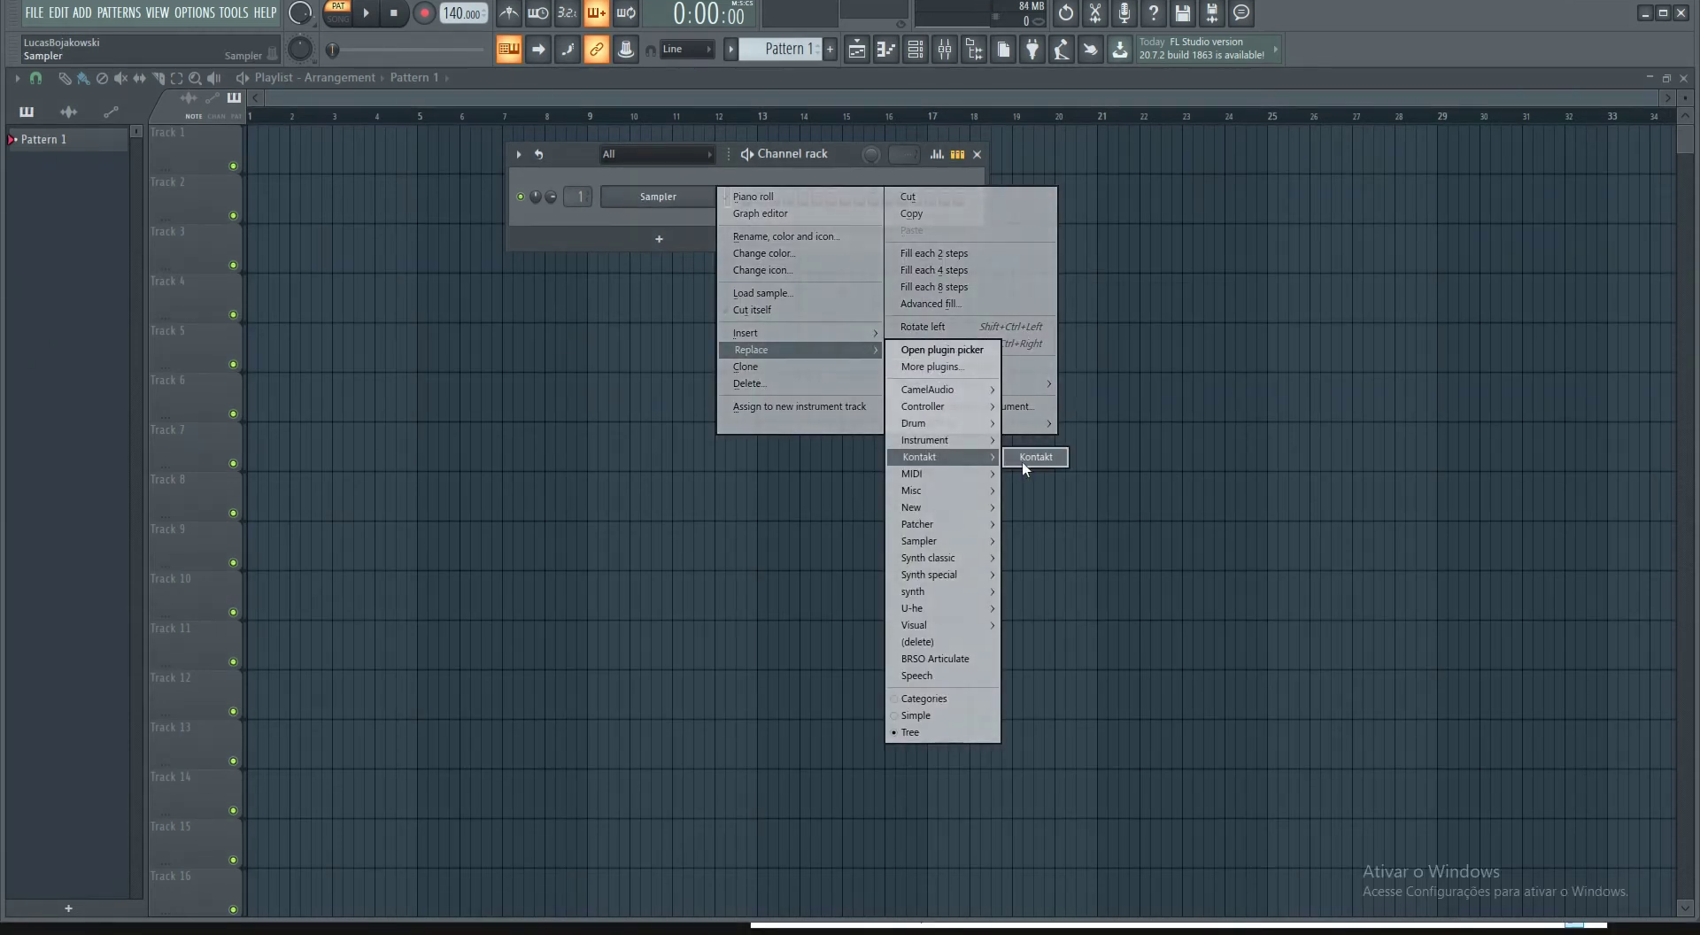
click(1022, 462)
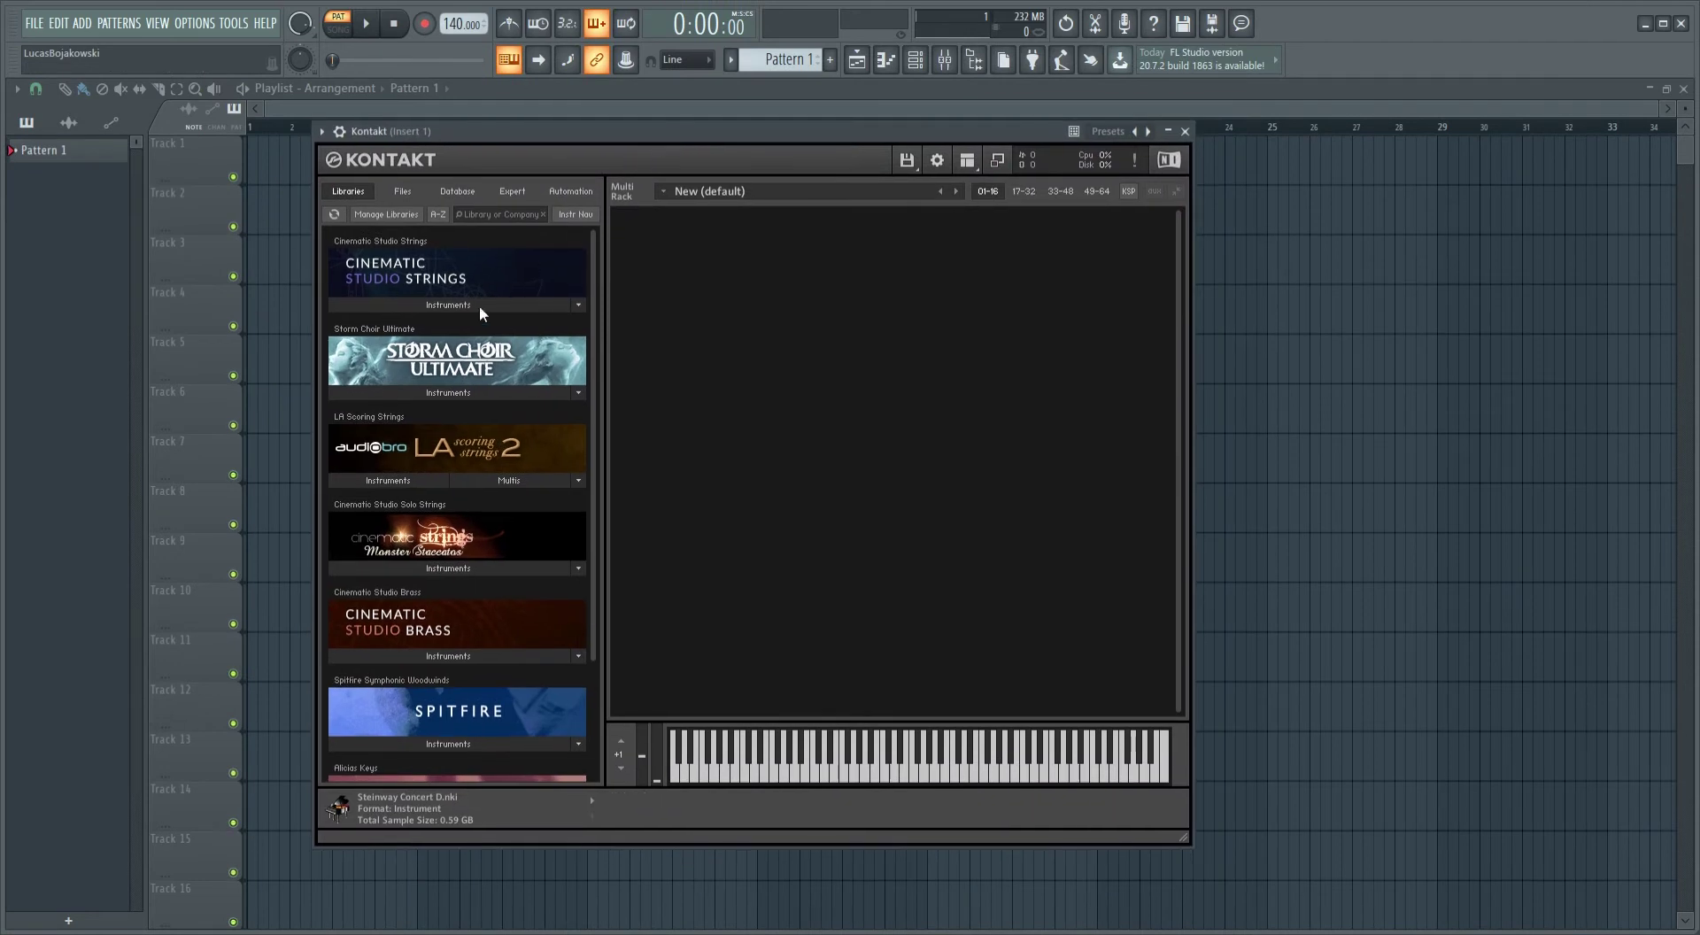
Step: Load the CSS 1st Violins instrument from the Cinematic Studio Strings library into Kontakt's rack
click(480, 307)
click(381, 342)
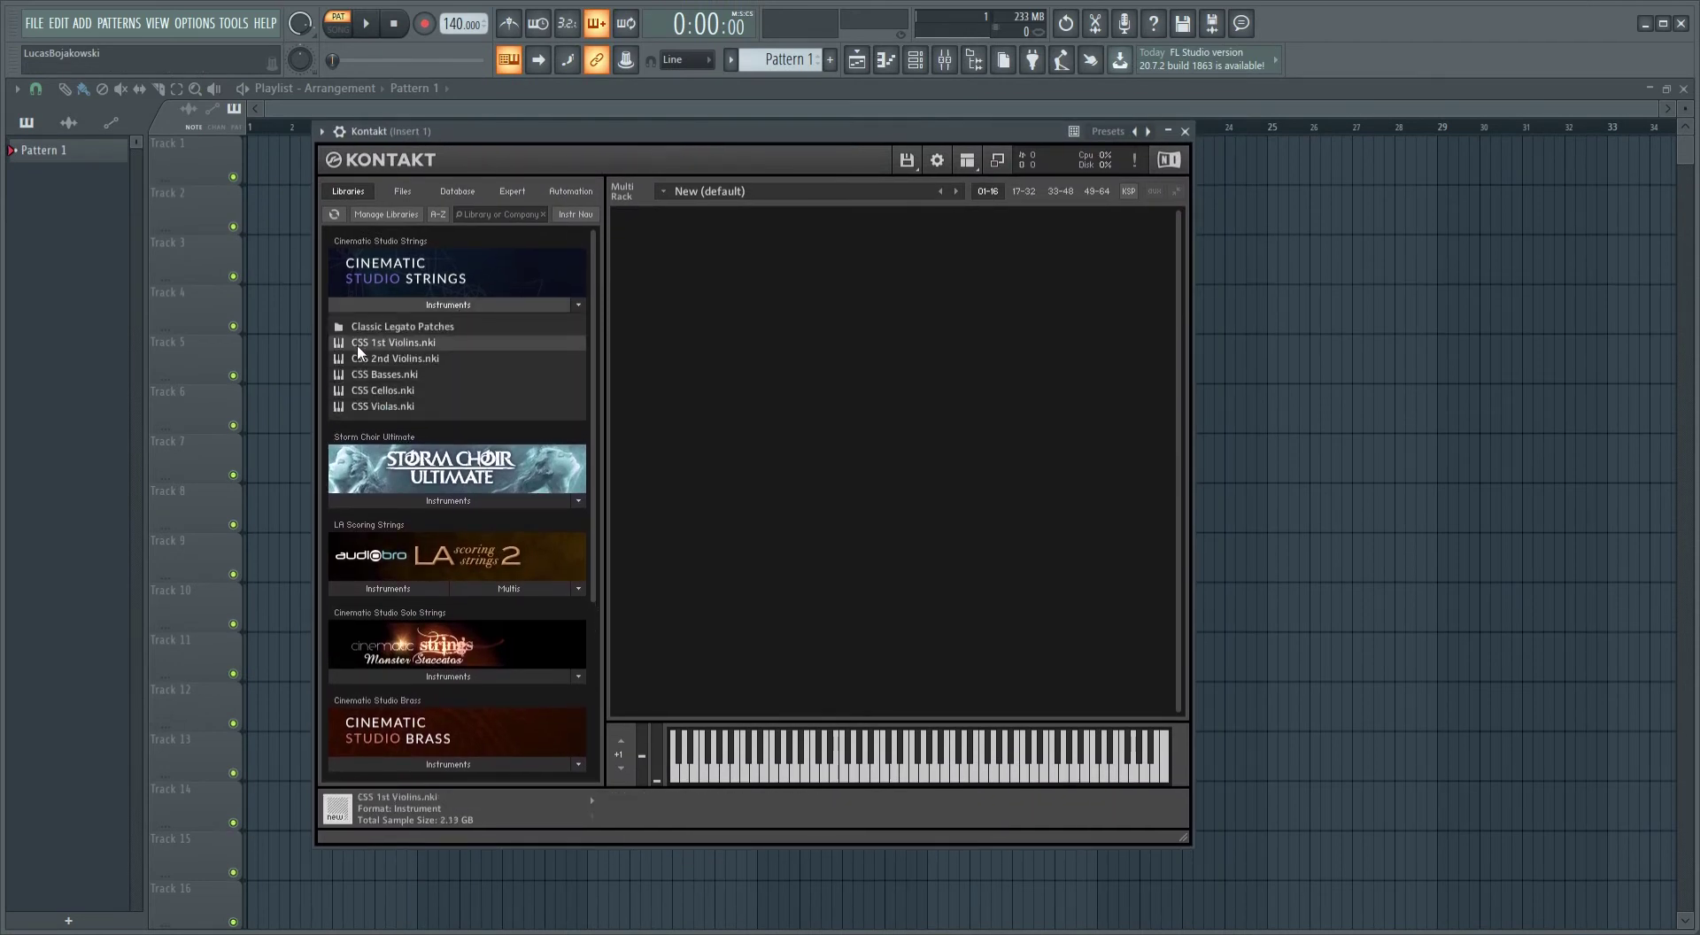
drag(359, 351, 720, 294)
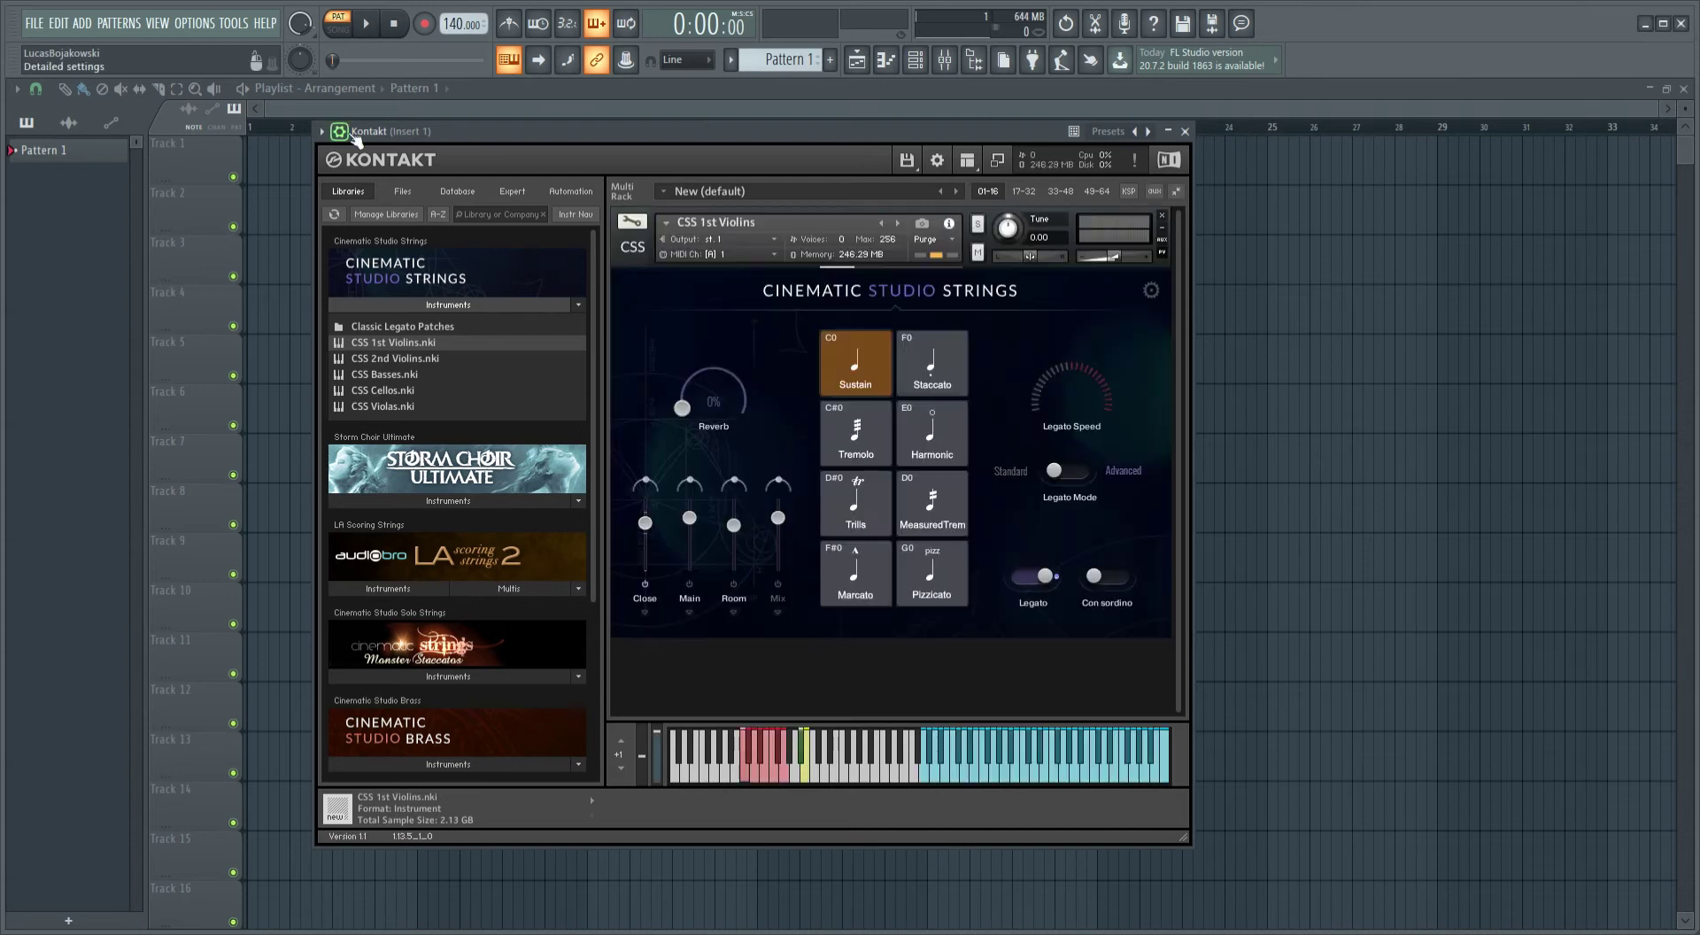
Step: Set Kontakt's MIDI input port to 0 in its wrapper settings and arrange the Kontakt and channel rack windows apart
click(321, 131)
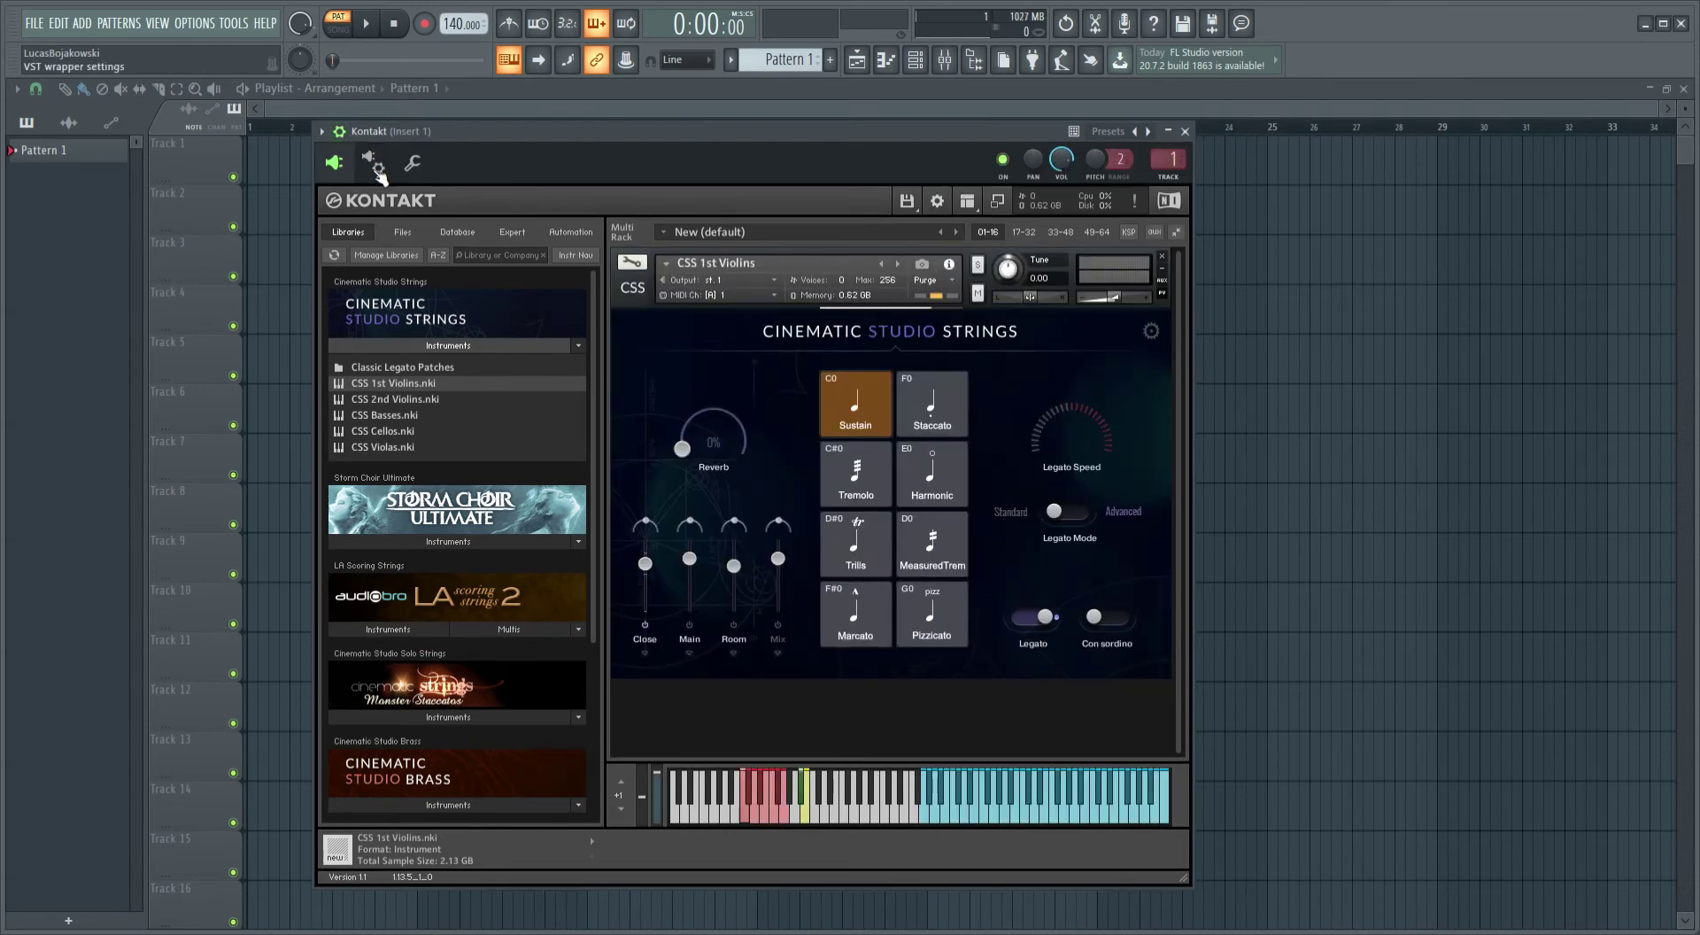
click(376, 167)
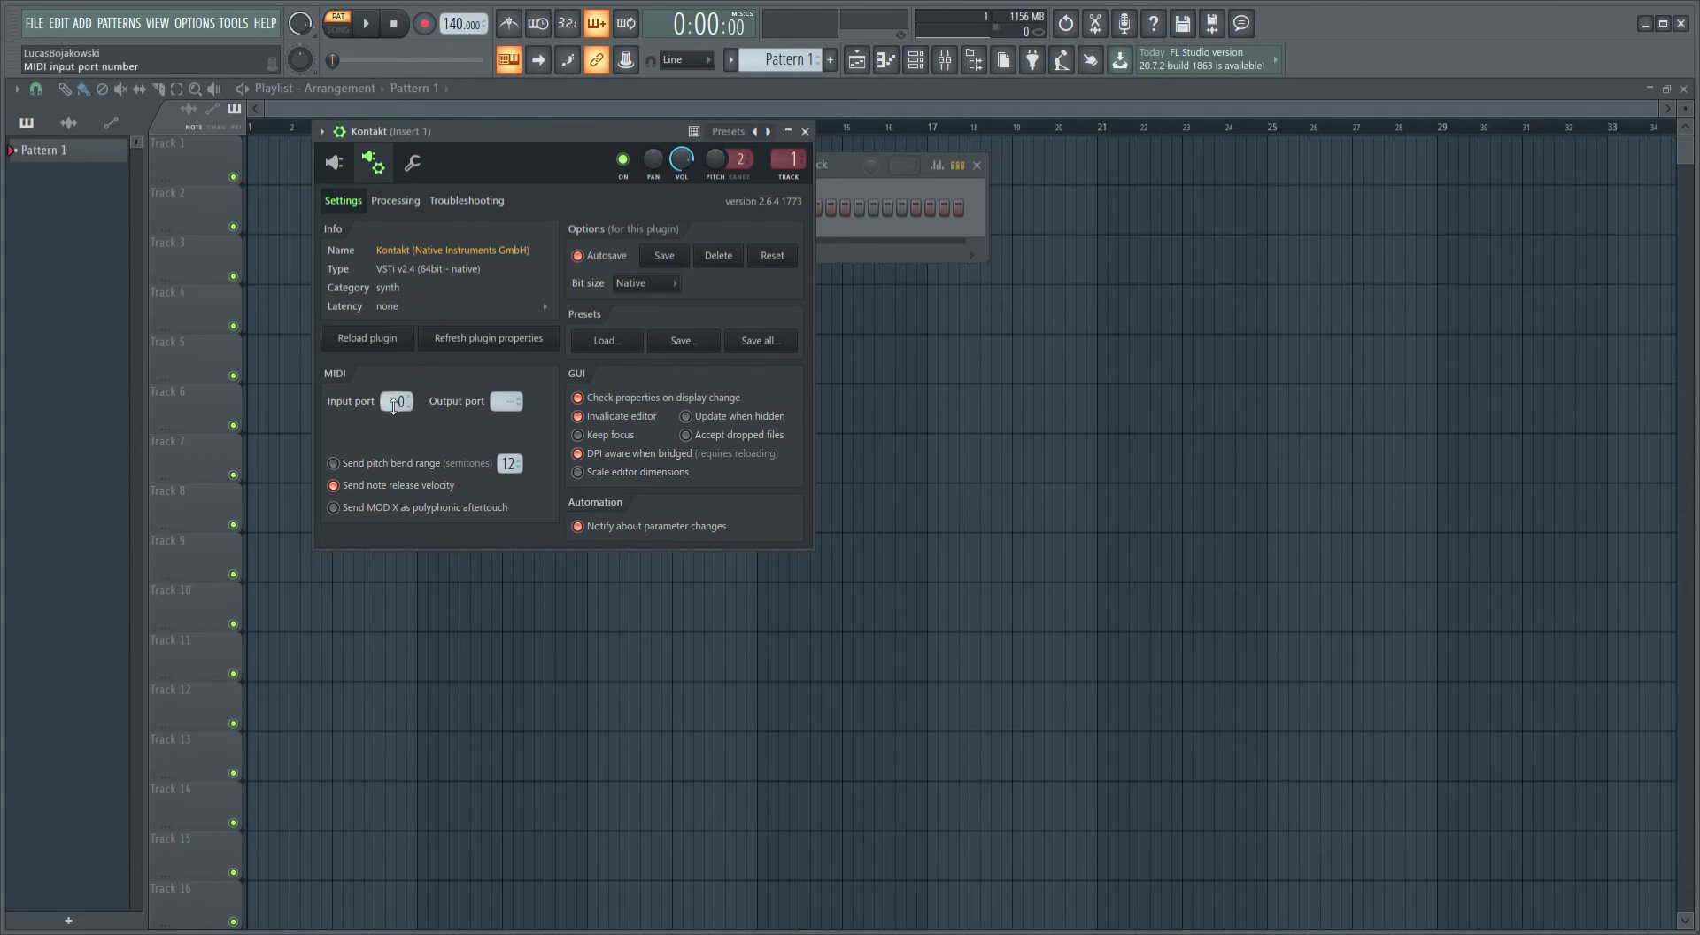
drag(398, 125, 896, 260)
click(798, 286)
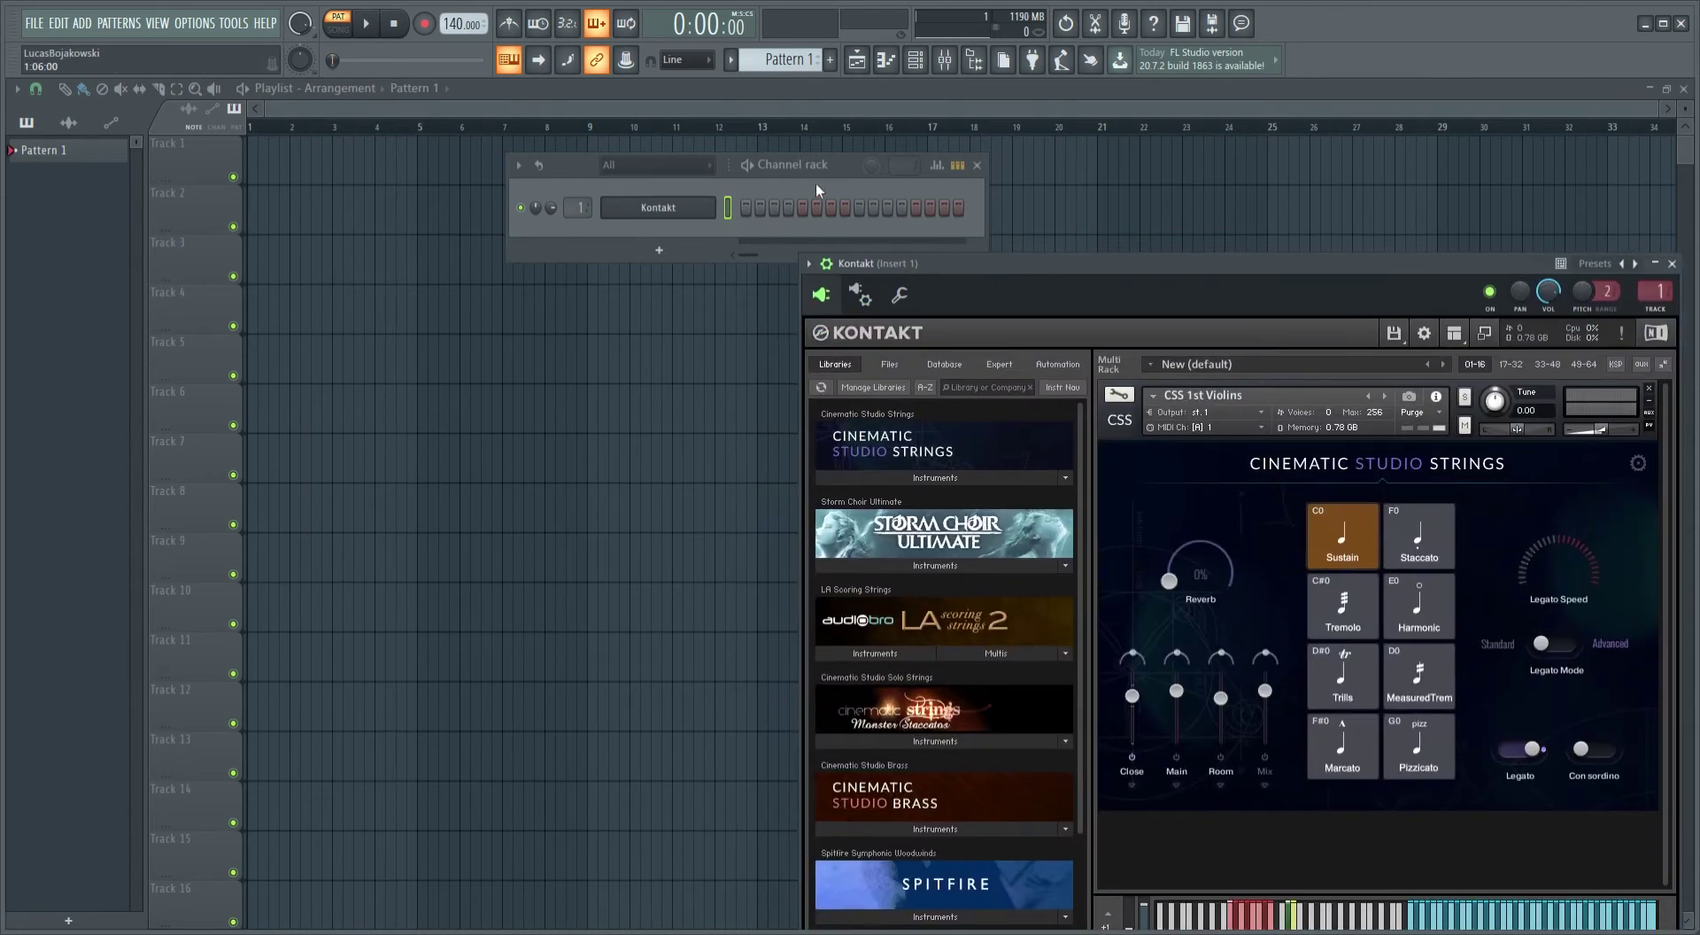
drag(816, 168, 696, 149)
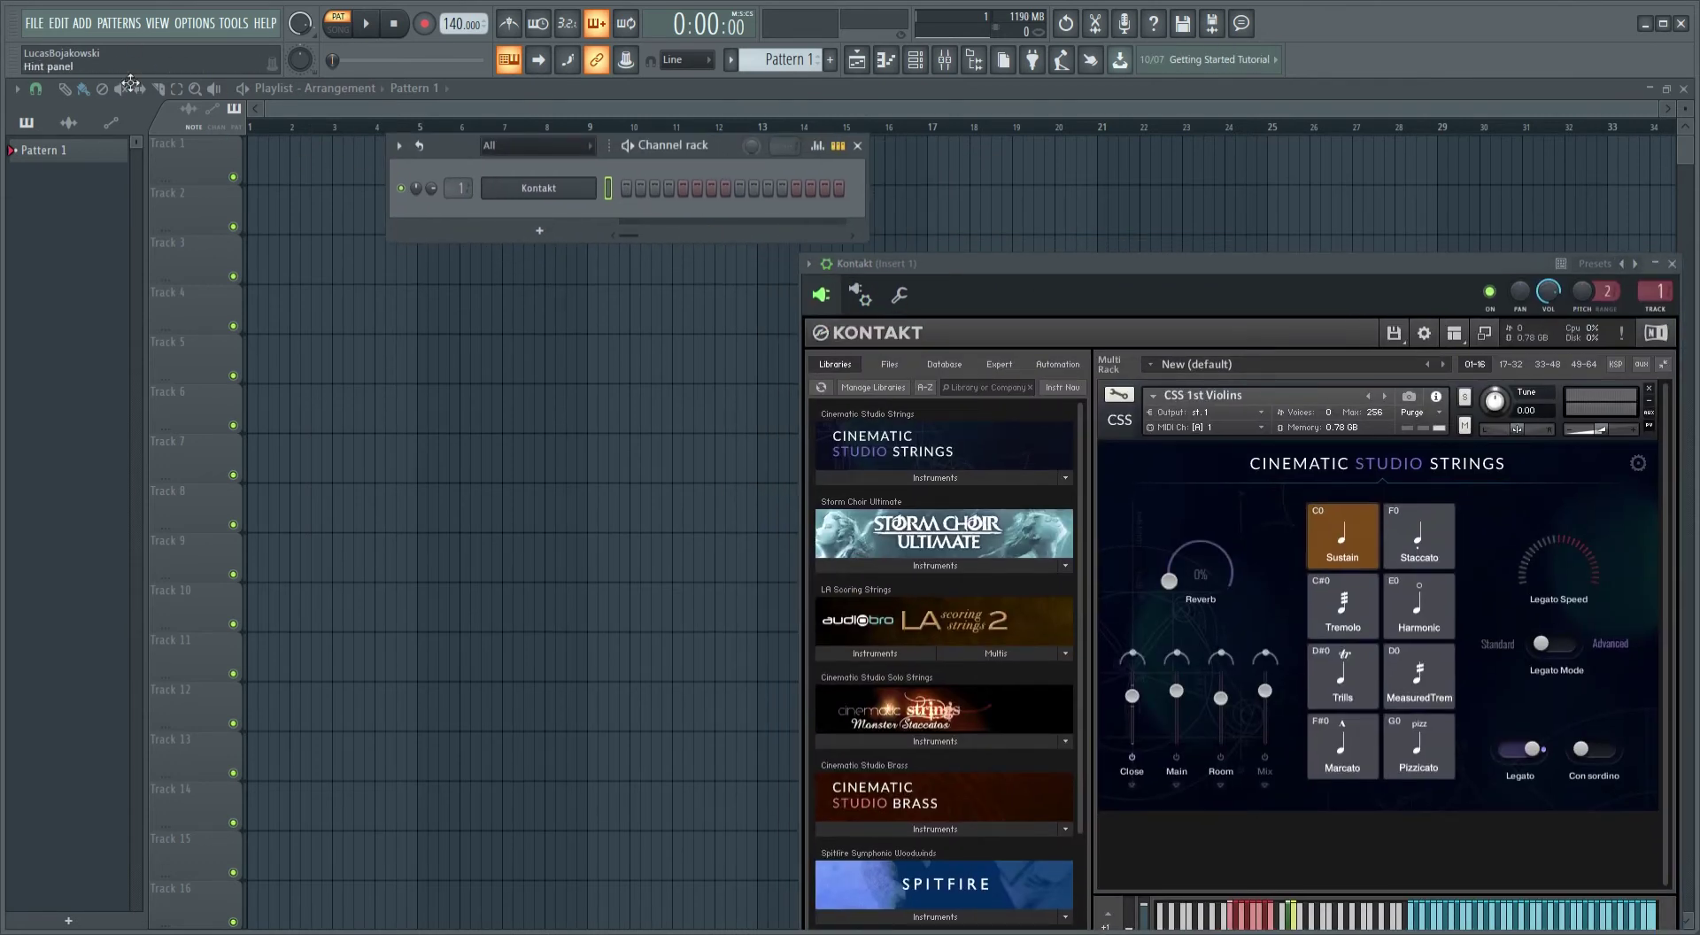
Step: Add a BRSO Articulate channel and place its window beside the Kontakt window
click(81, 23)
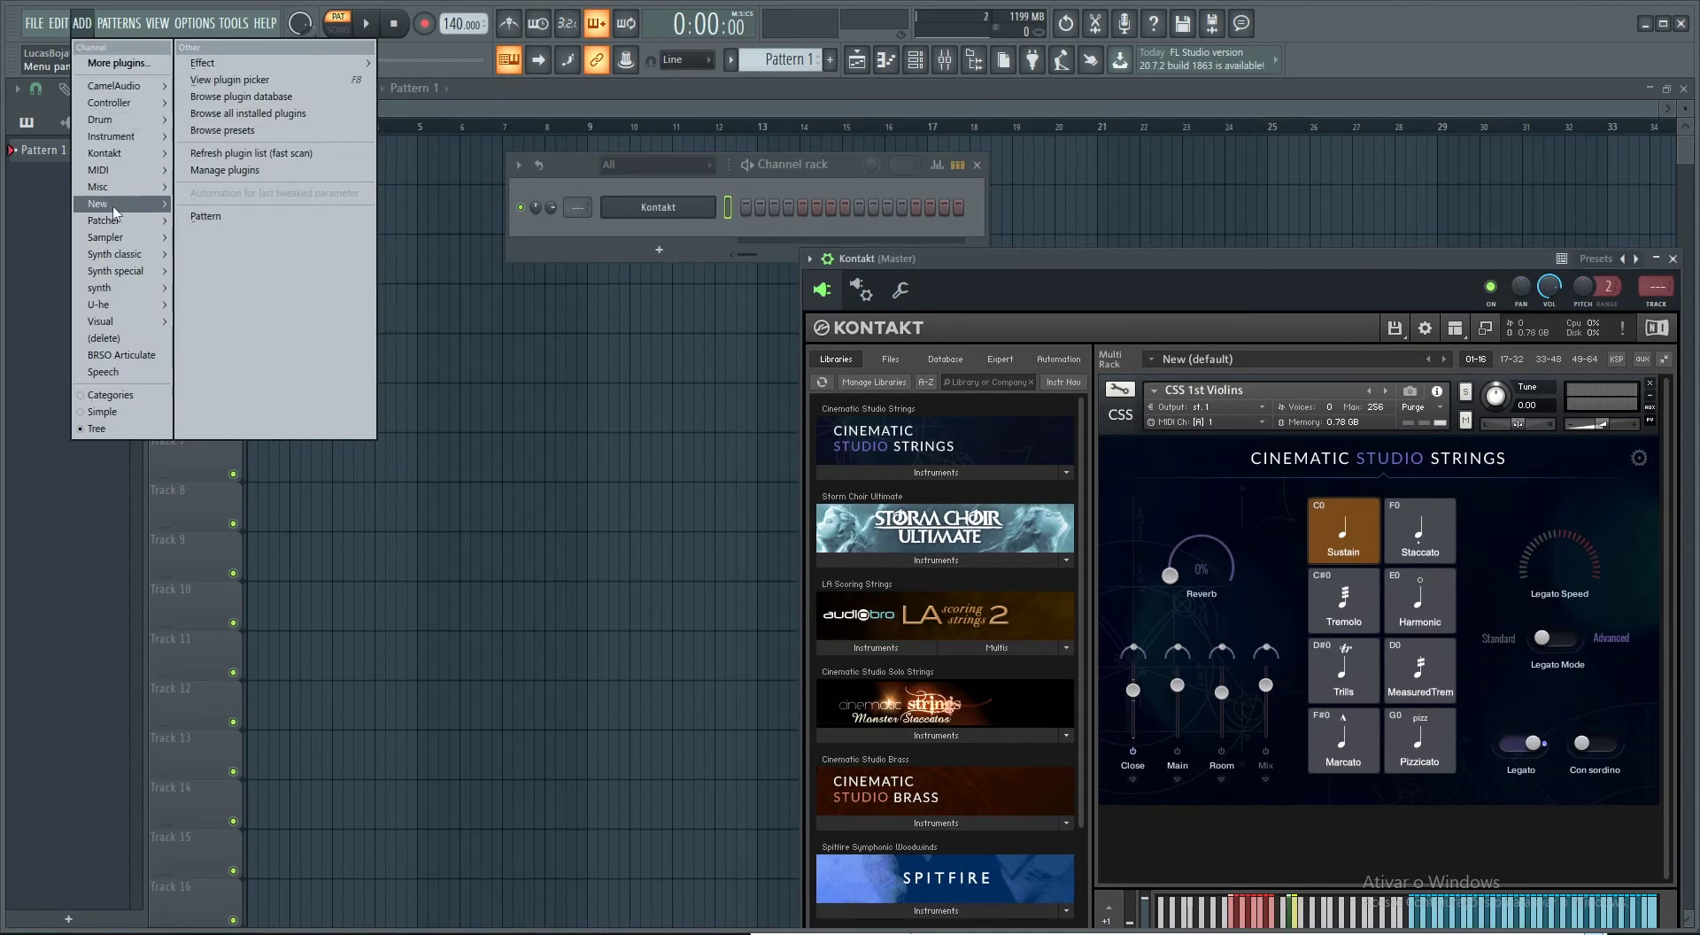
click(122, 356)
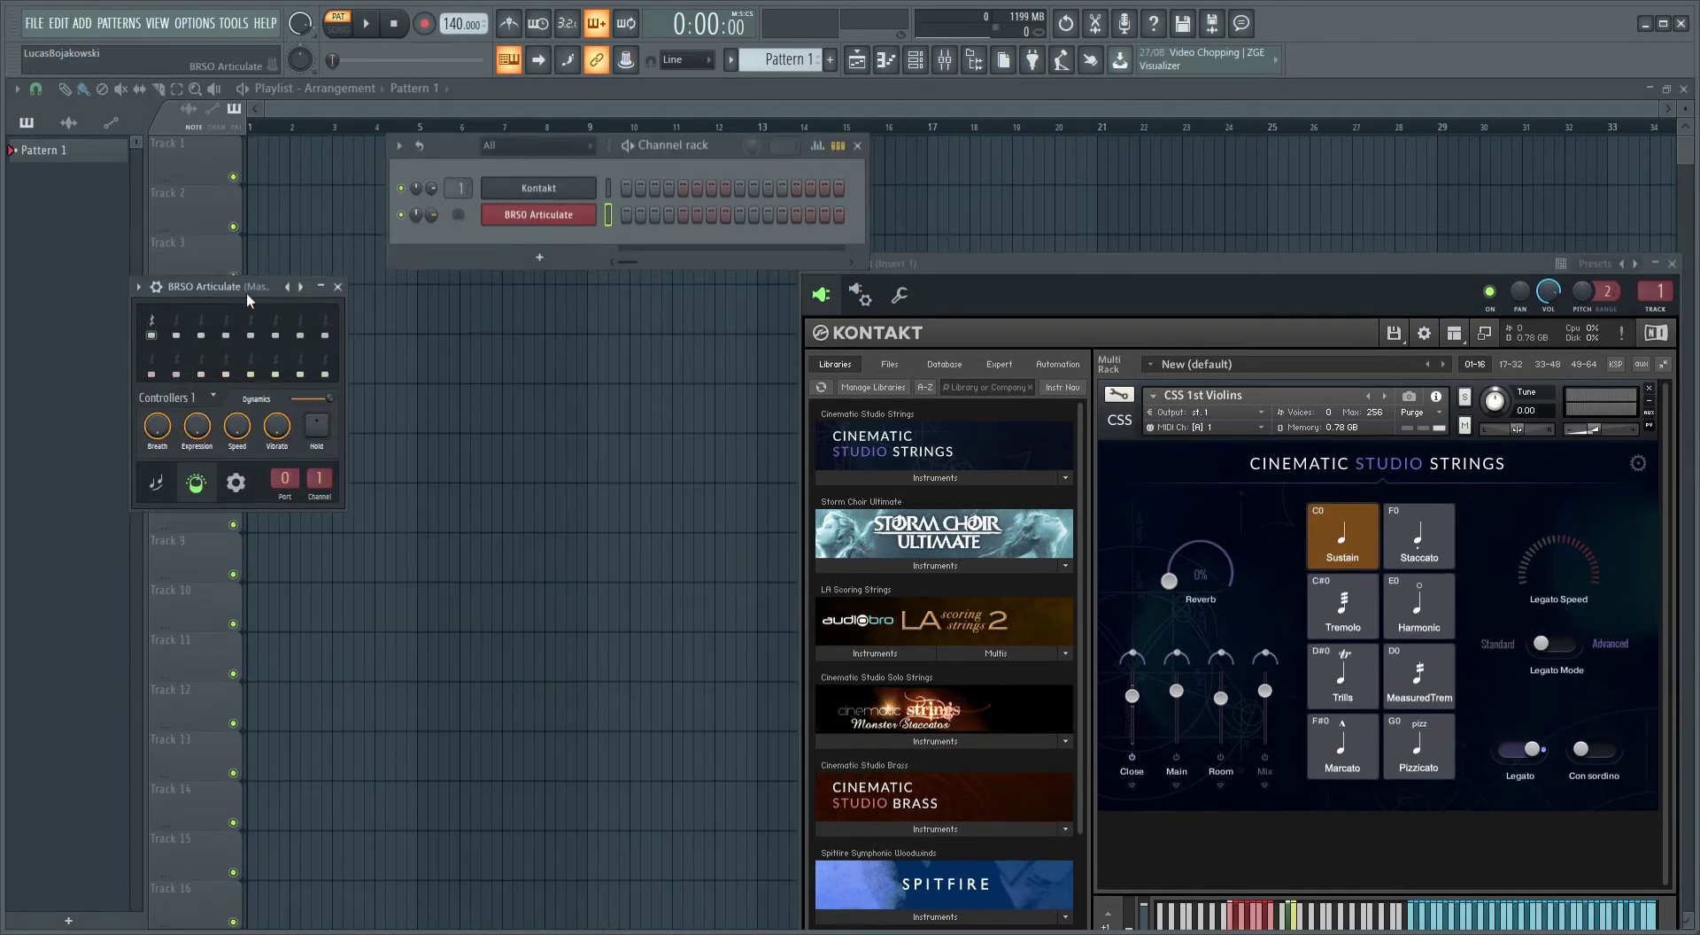
drag(205, 295, 656, 278)
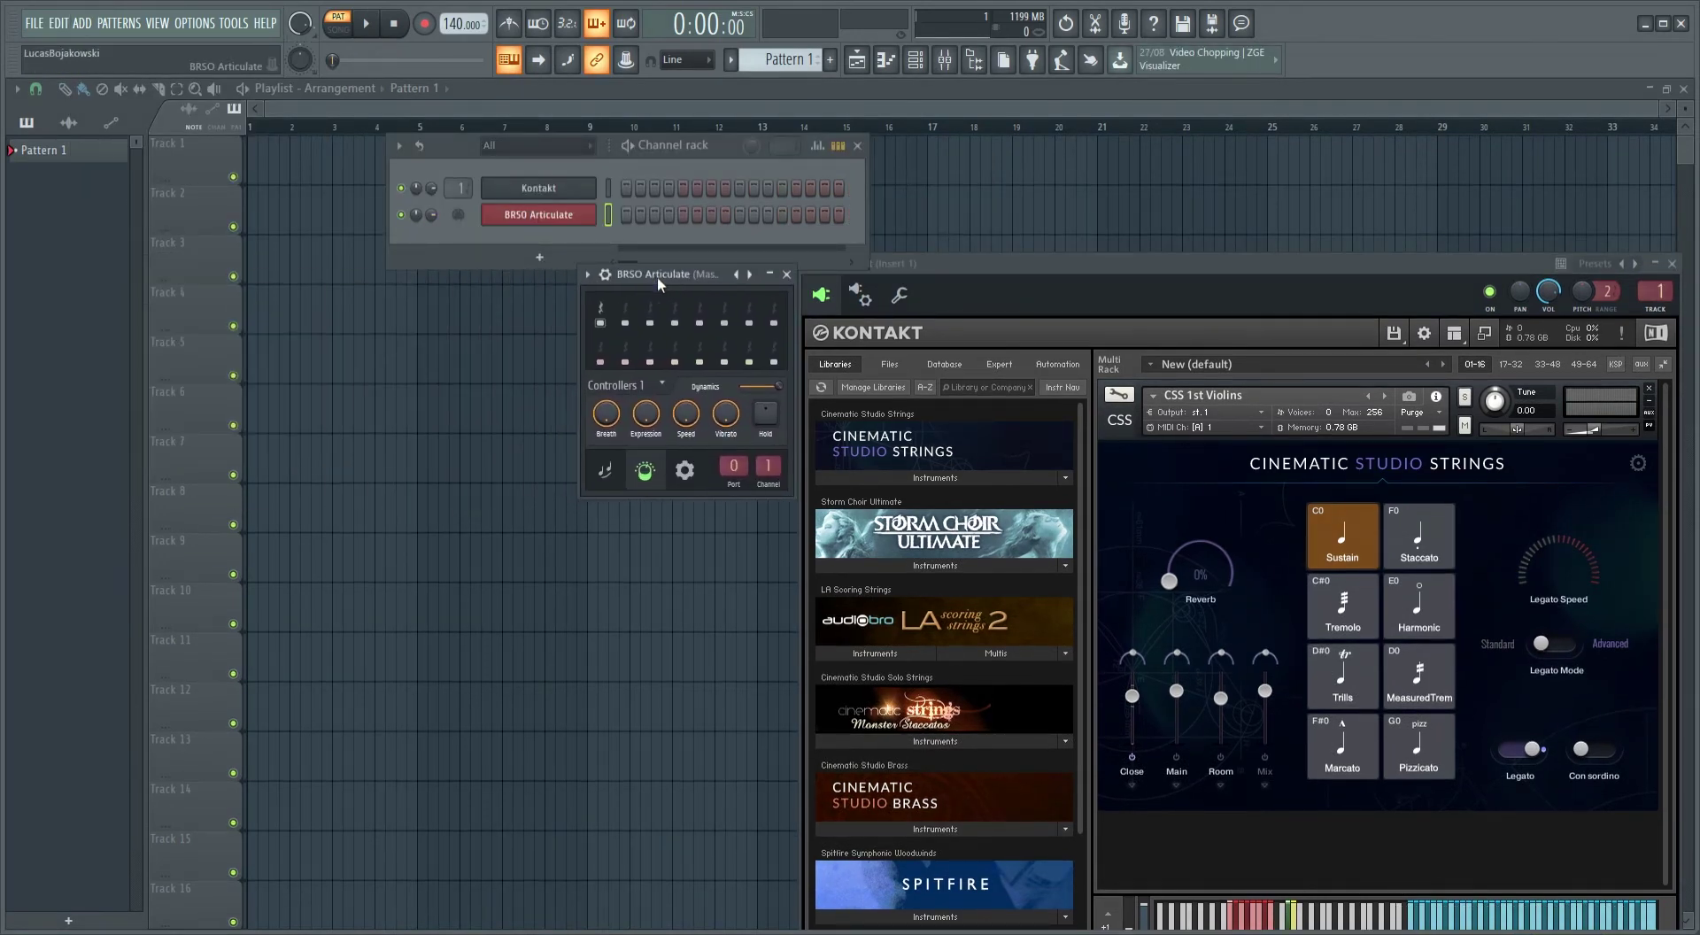
drag(907, 258, 910, 267)
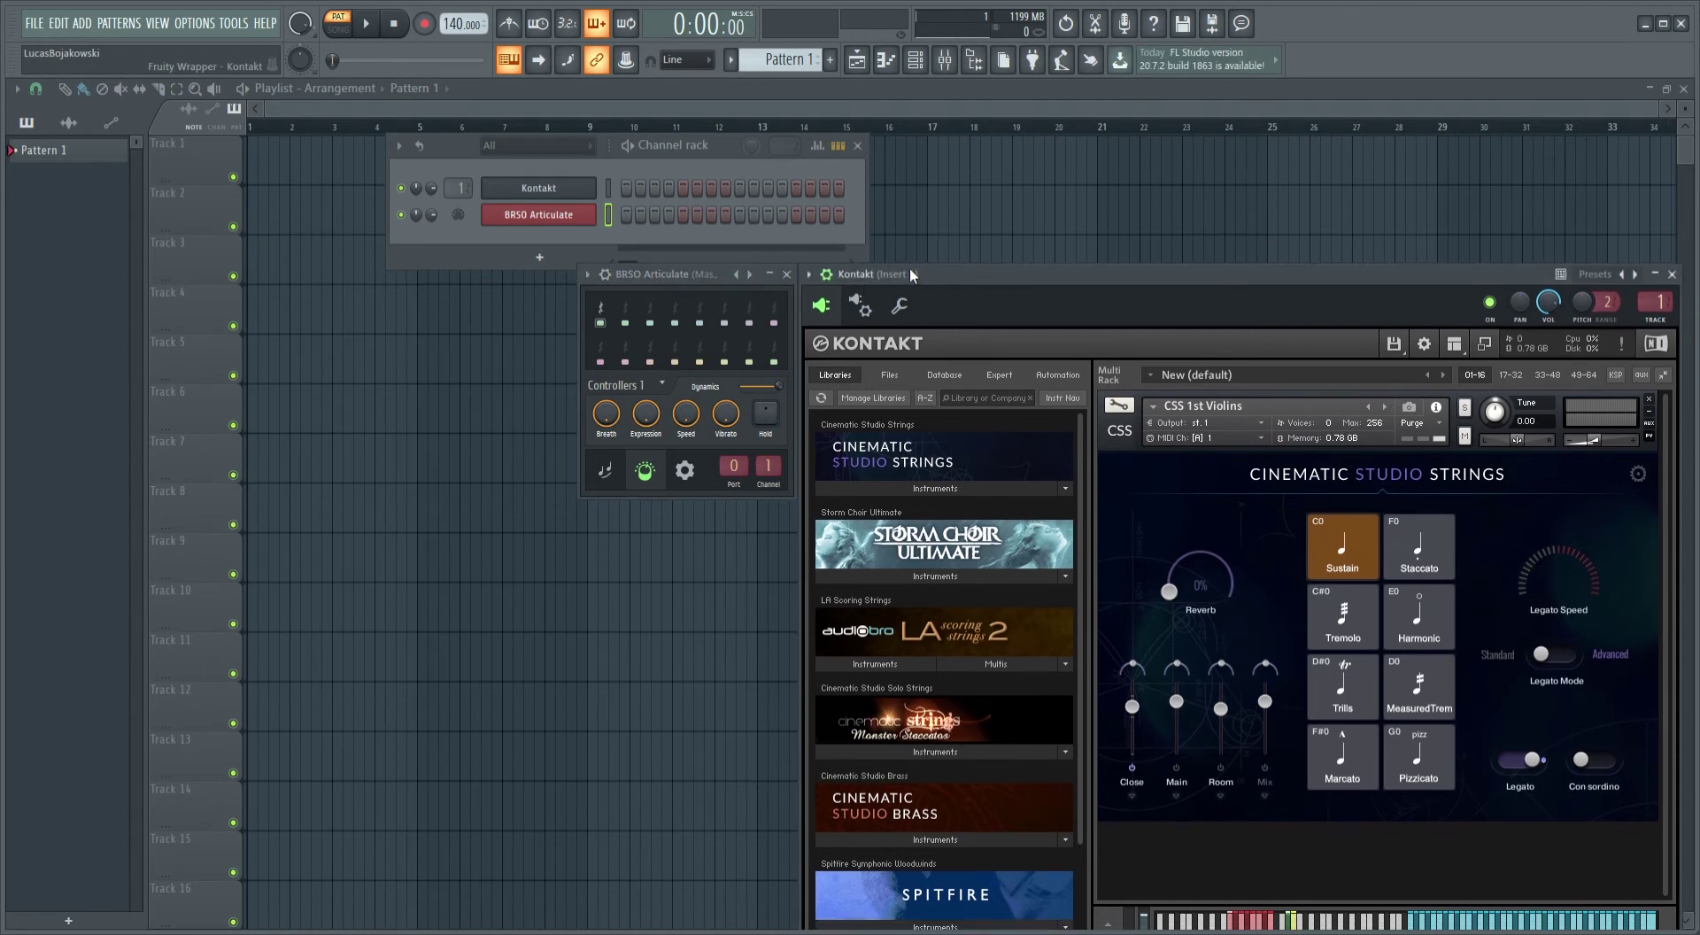
Step: Review BRSO Articulate's general and controller configuration panels and compare its port with Kontakt's MIDI input port
click(684, 470)
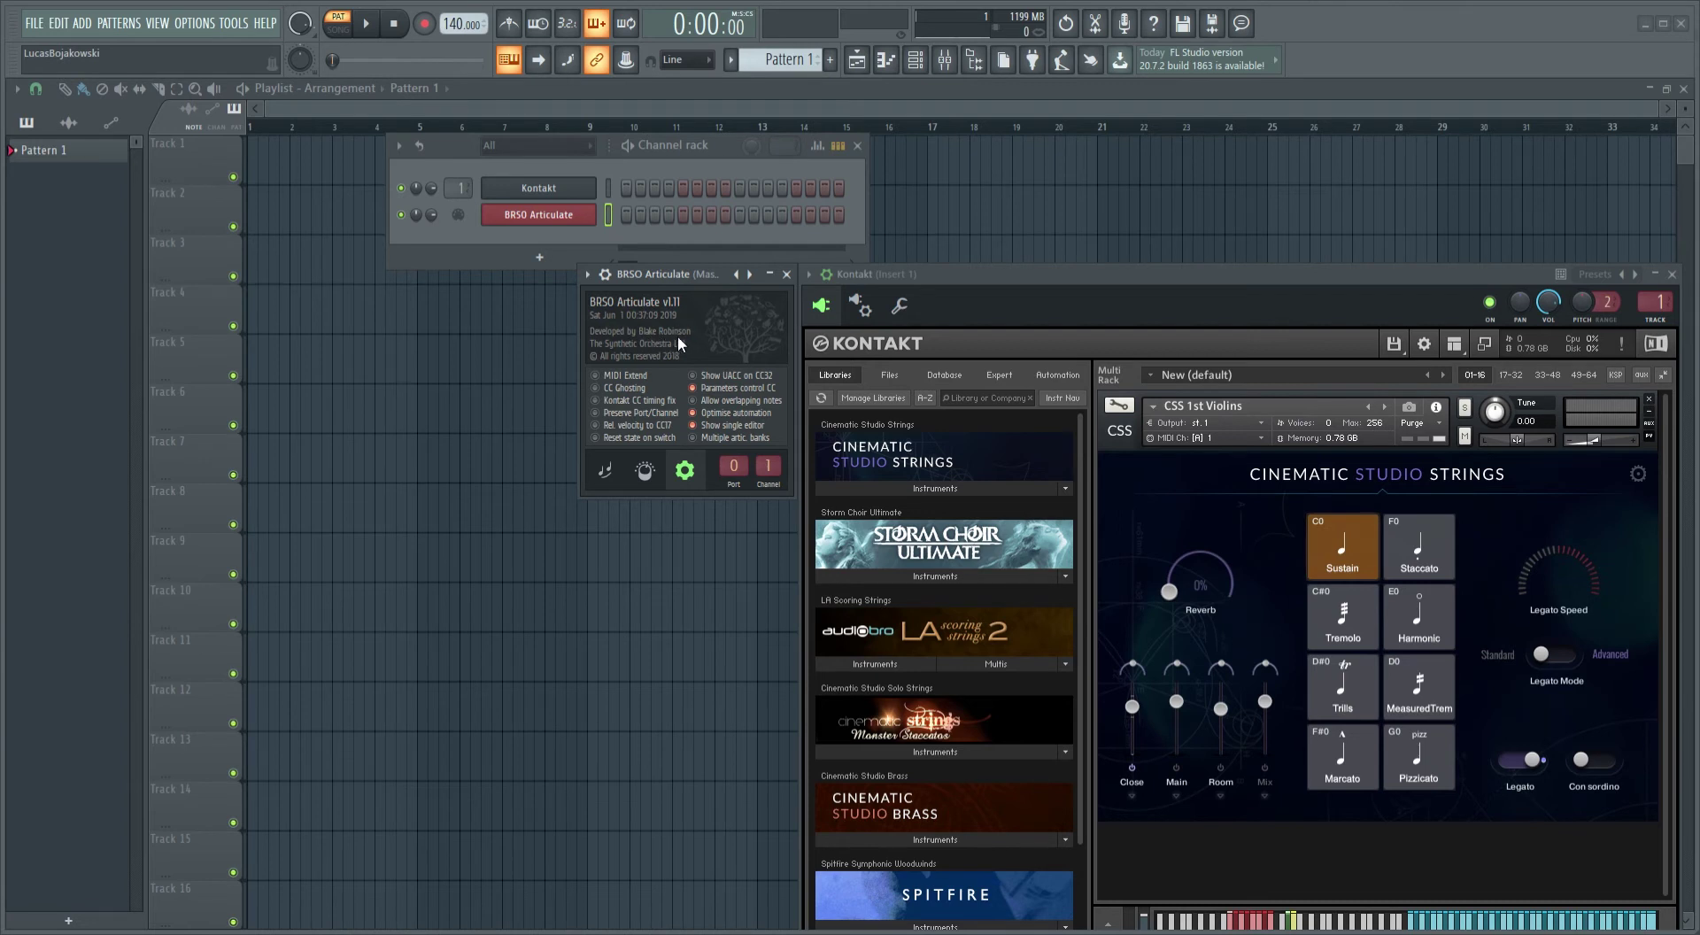
click(646, 474)
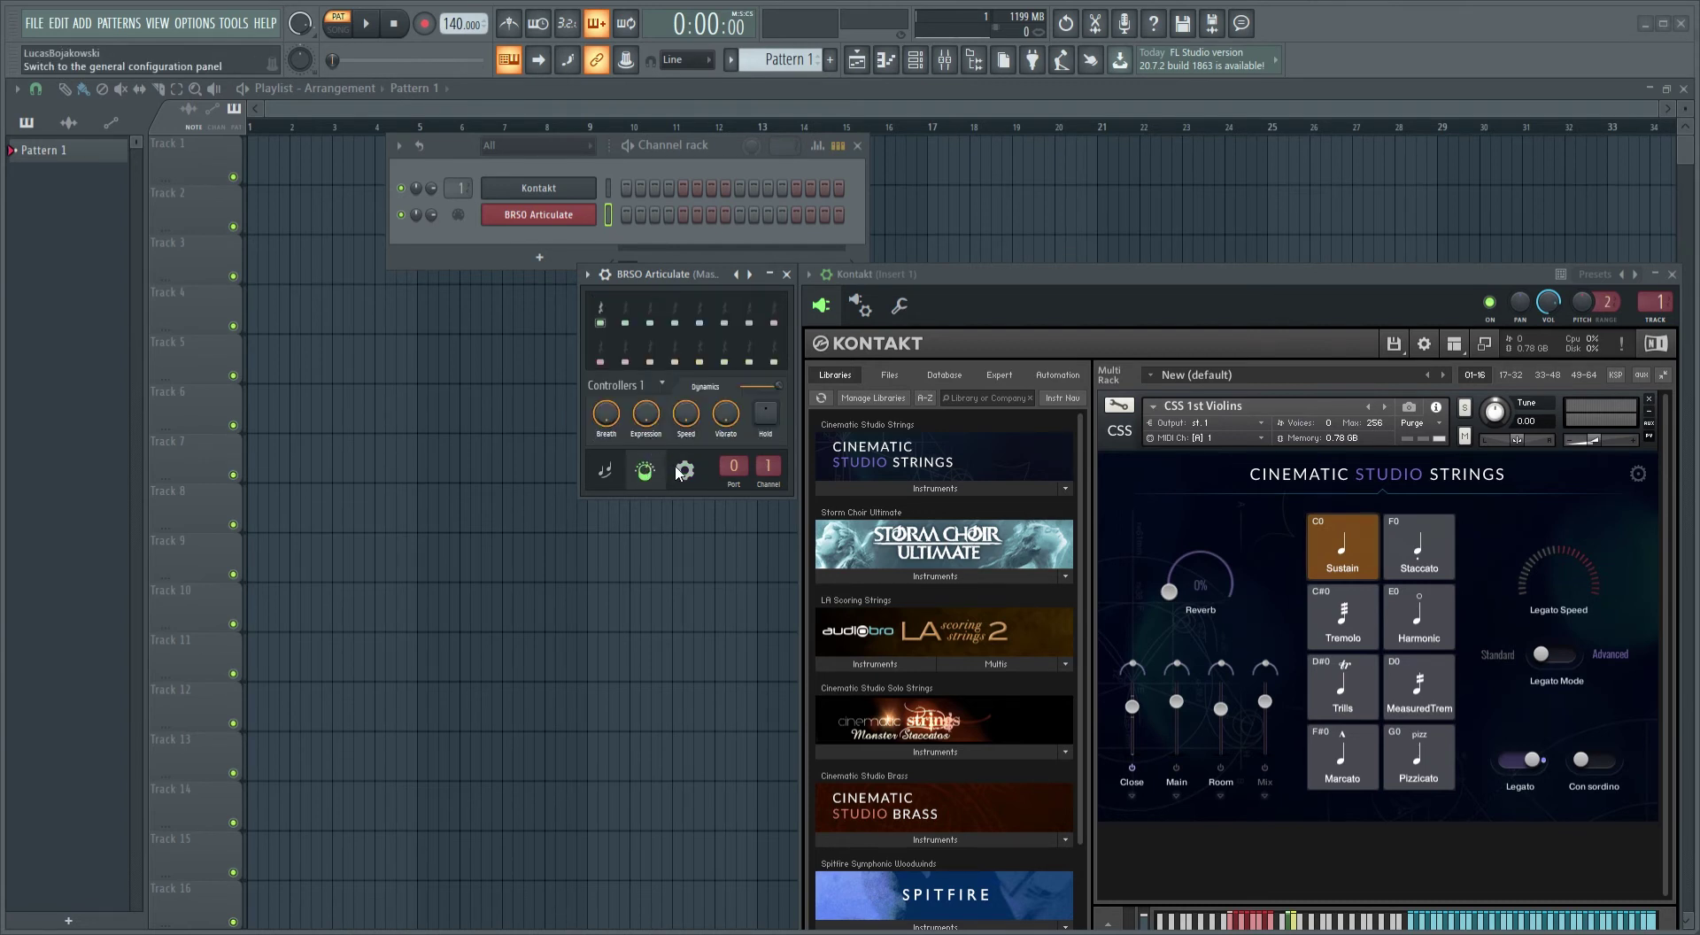
click(651, 473)
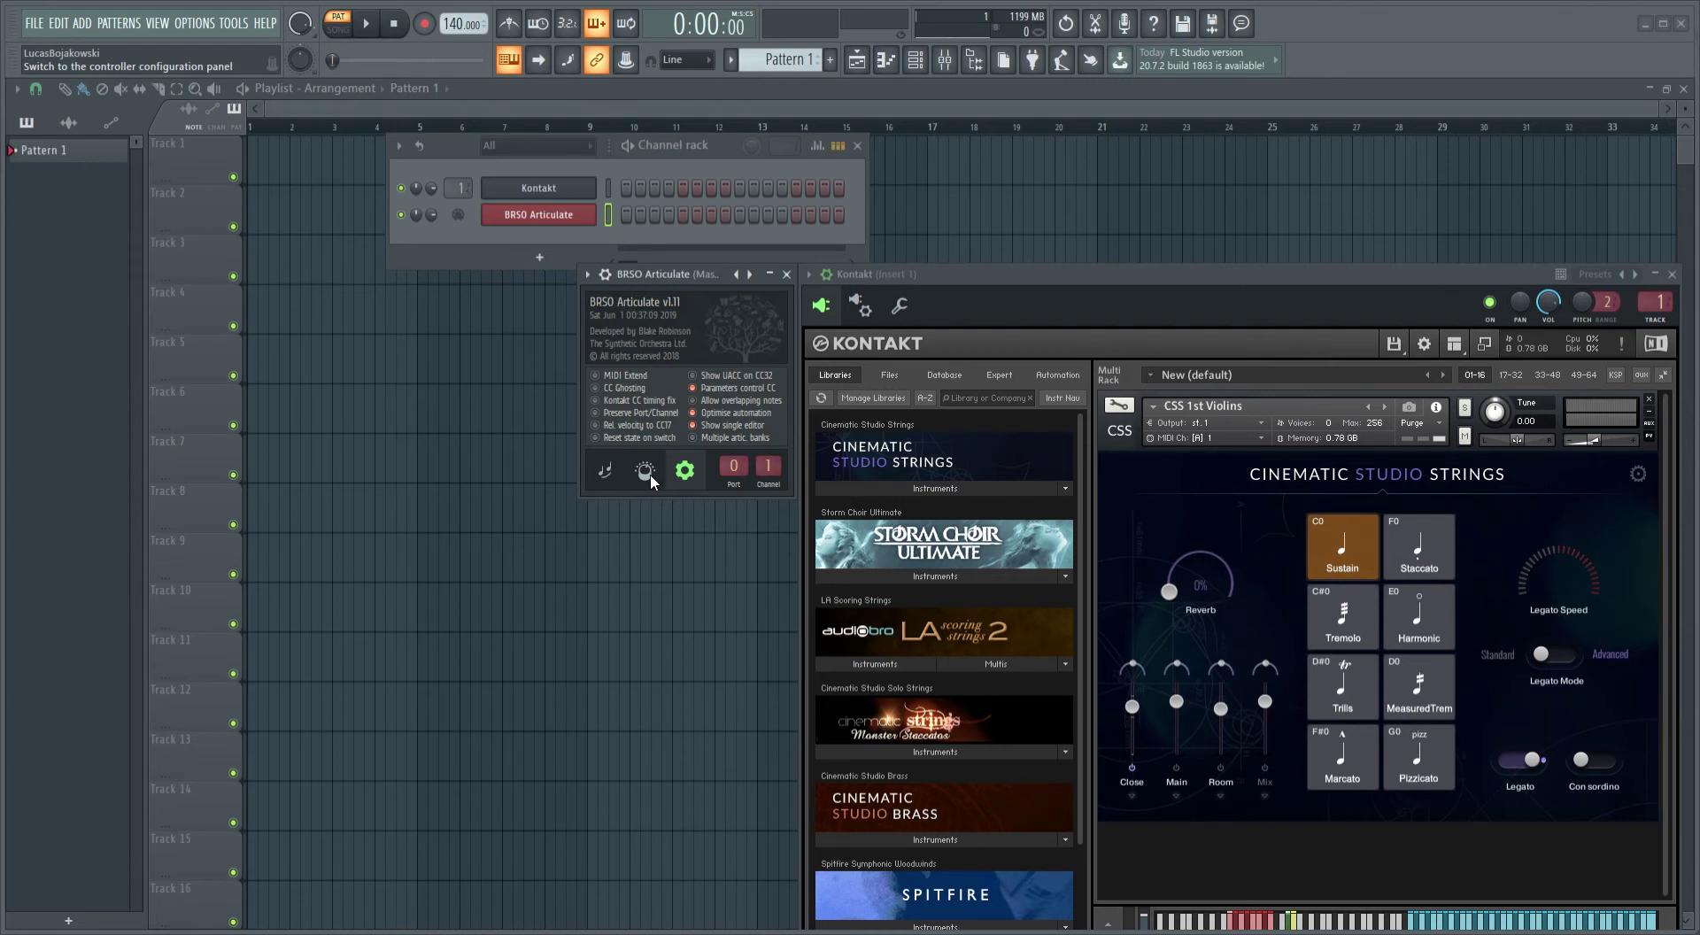
click(644, 476)
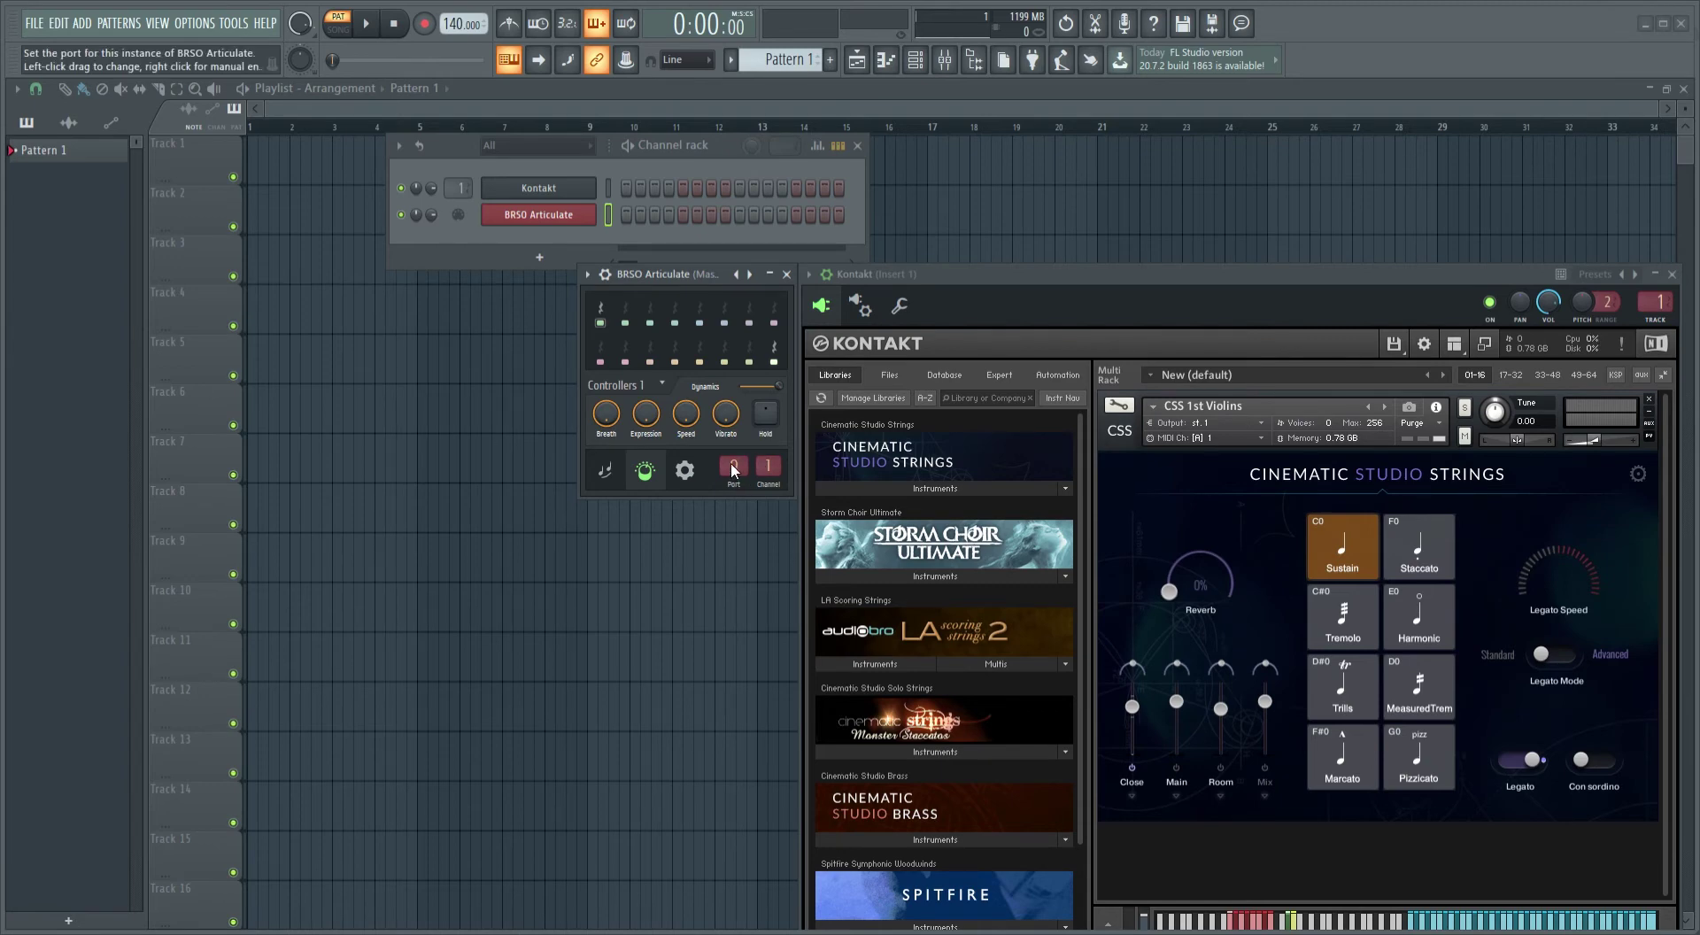
click(860, 306)
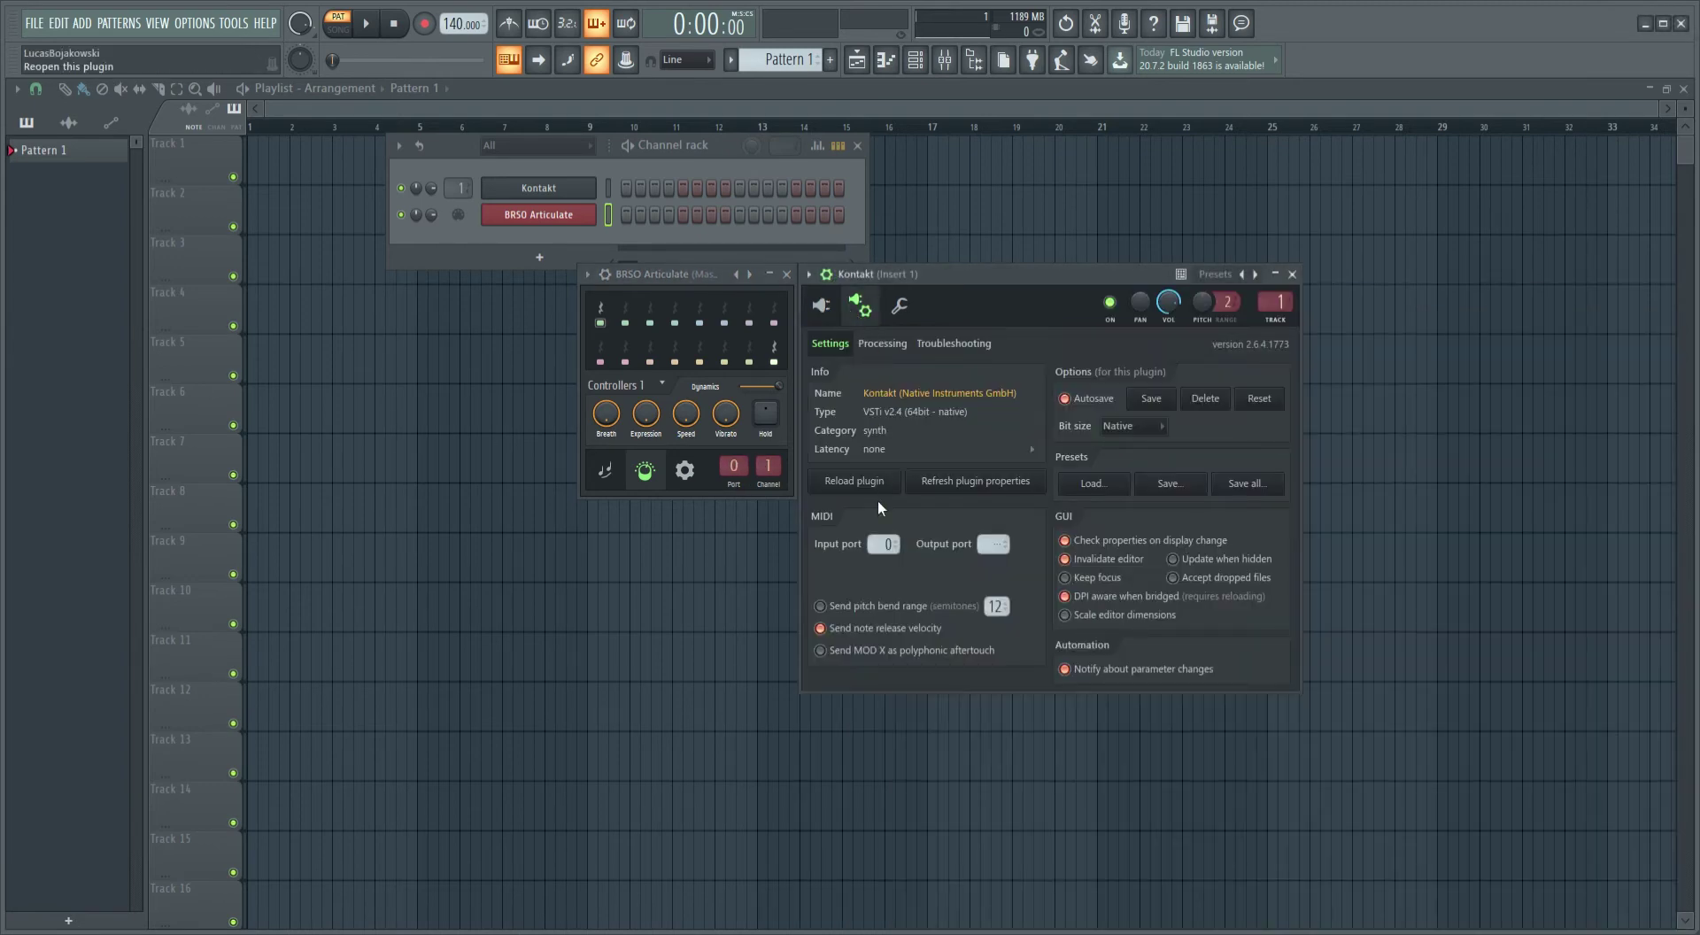
click(821, 305)
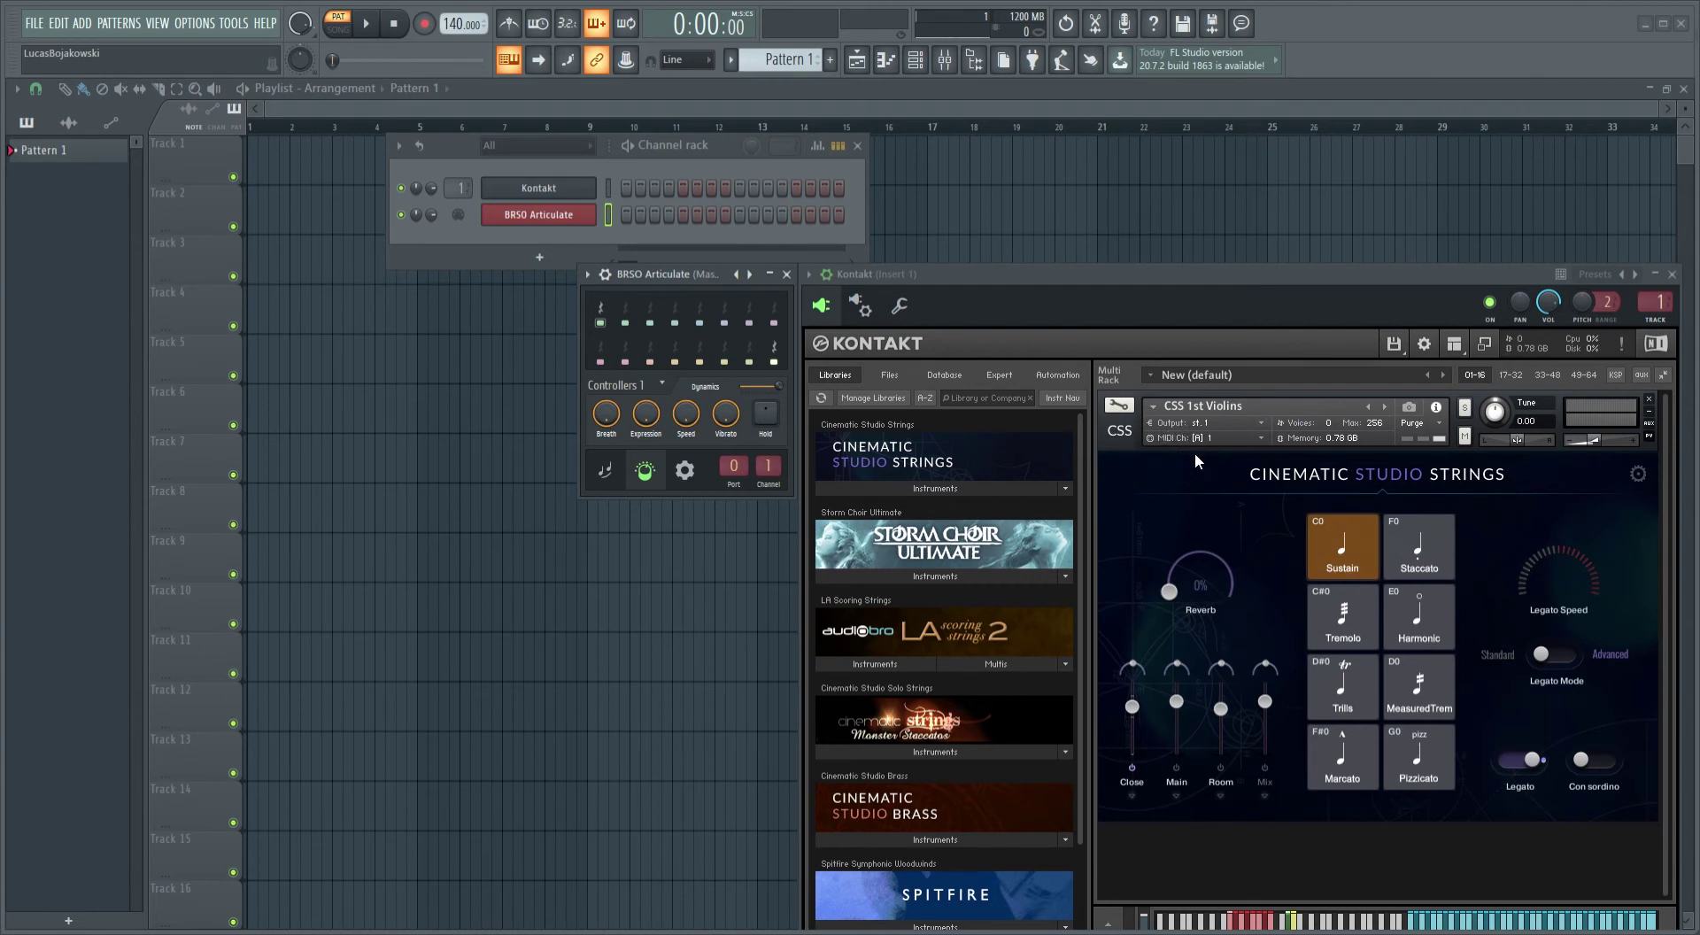
Step: Examine the Port A MIDI channels available to CSS 1st Violins and the instruments offered by the Cinematic Studio Strings library
click(1261, 442)
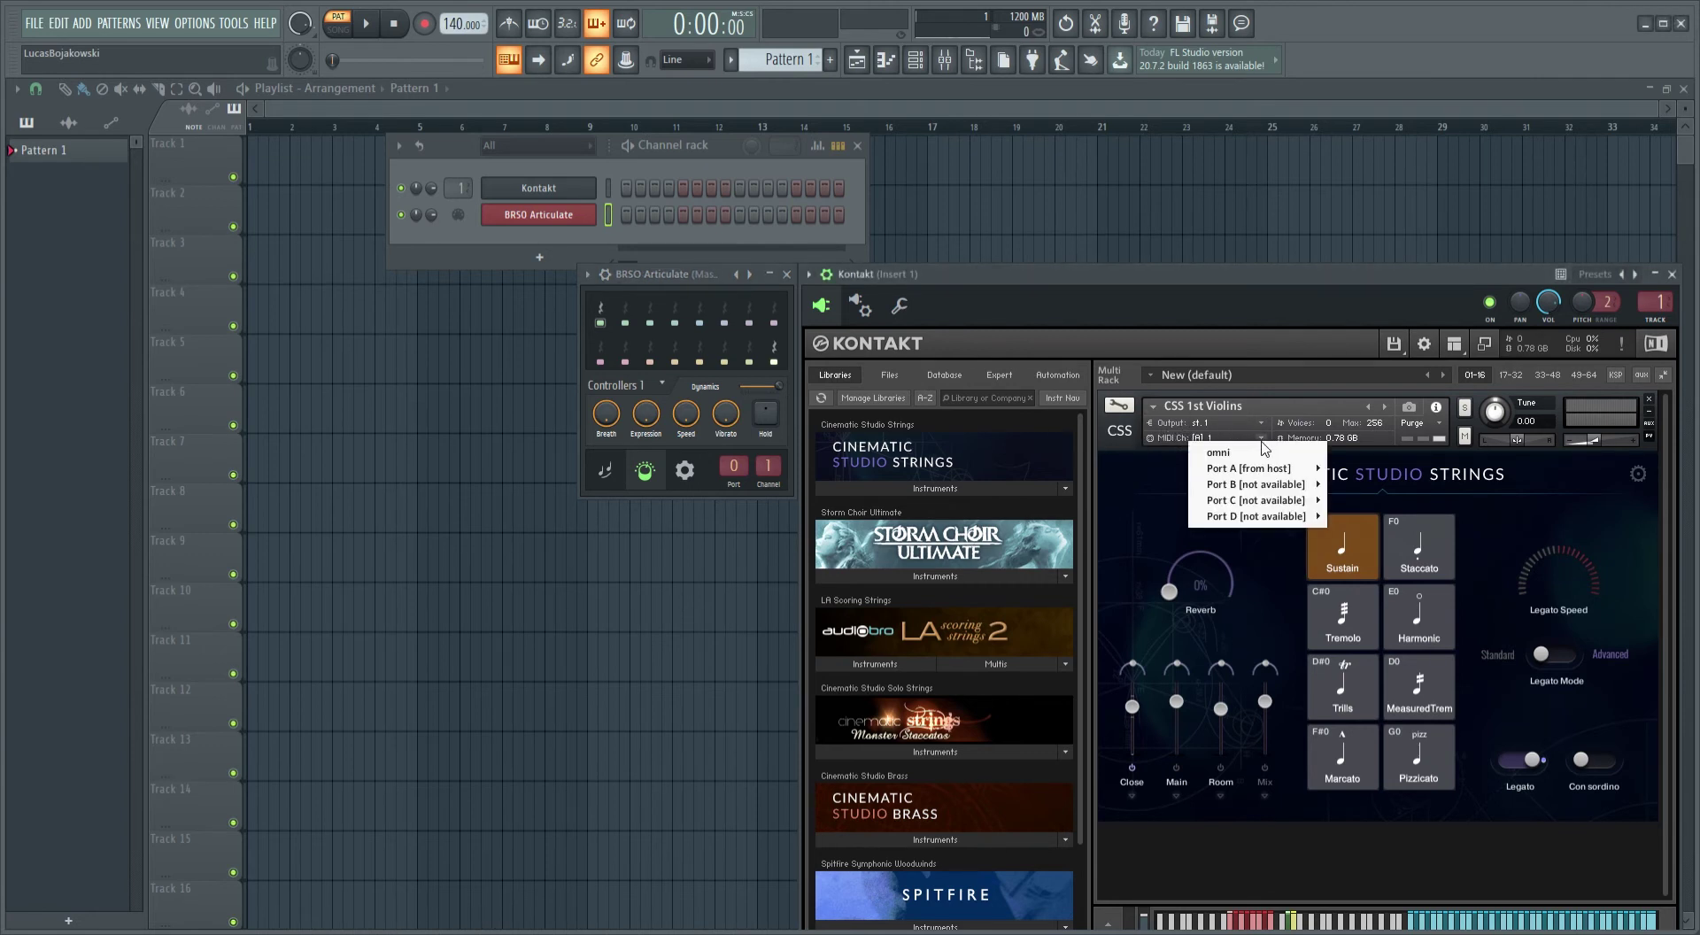
mouse_move(1293, 469)
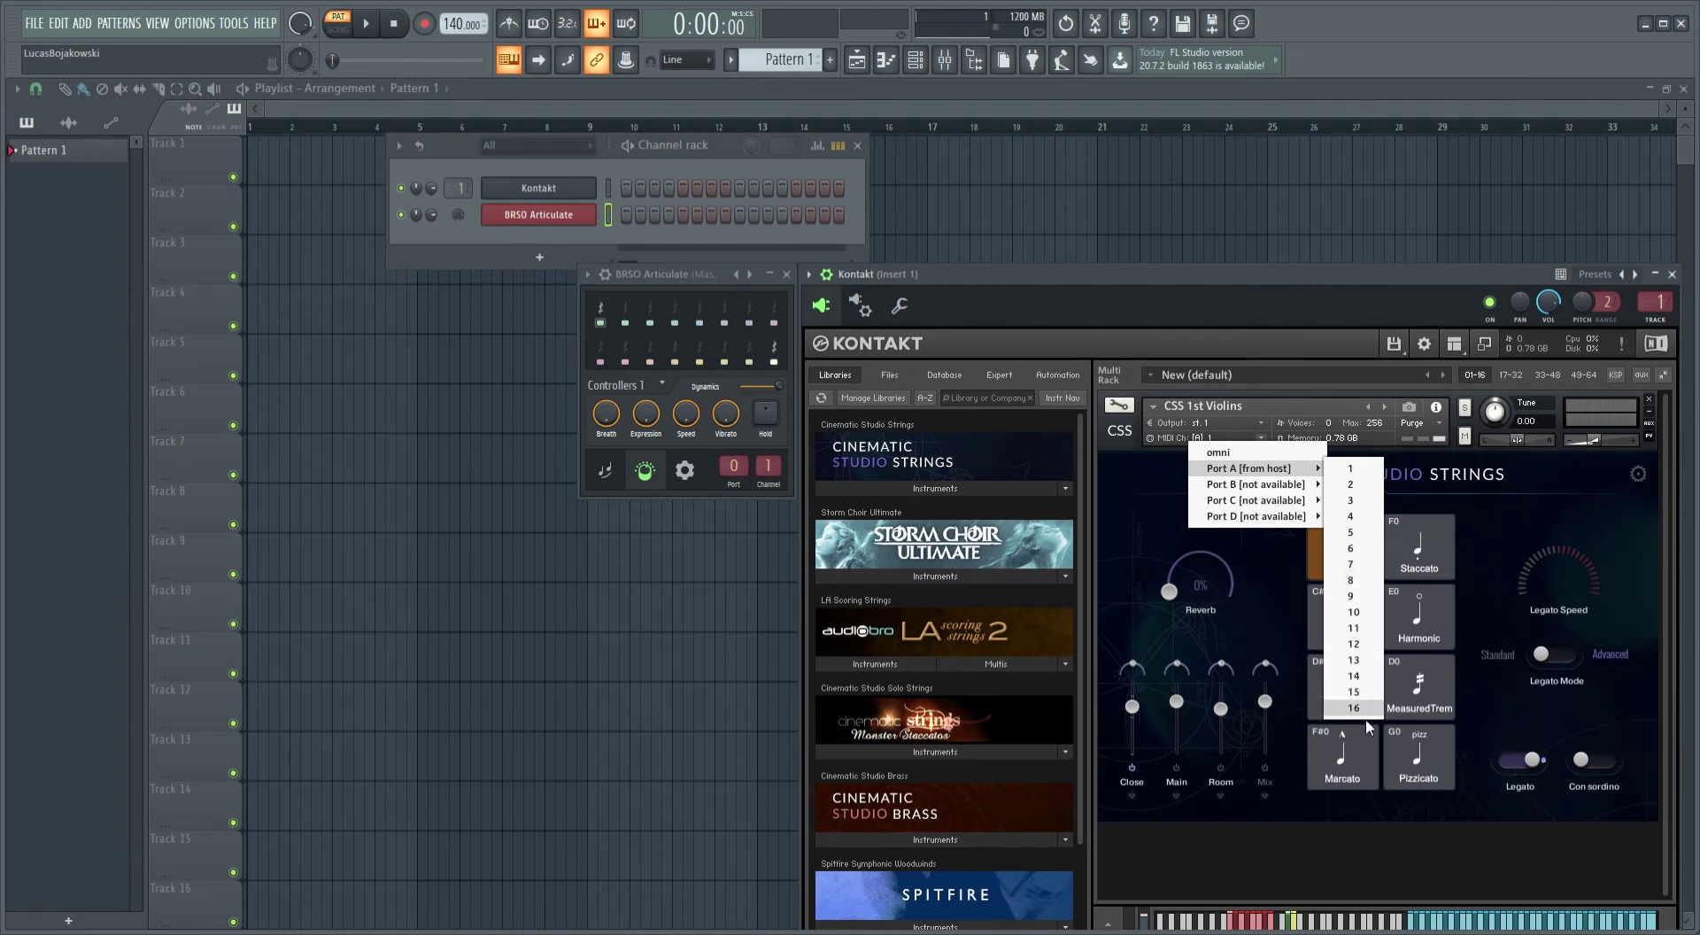
click(1158, 275)
drag(1158, 275, 1160, 142)
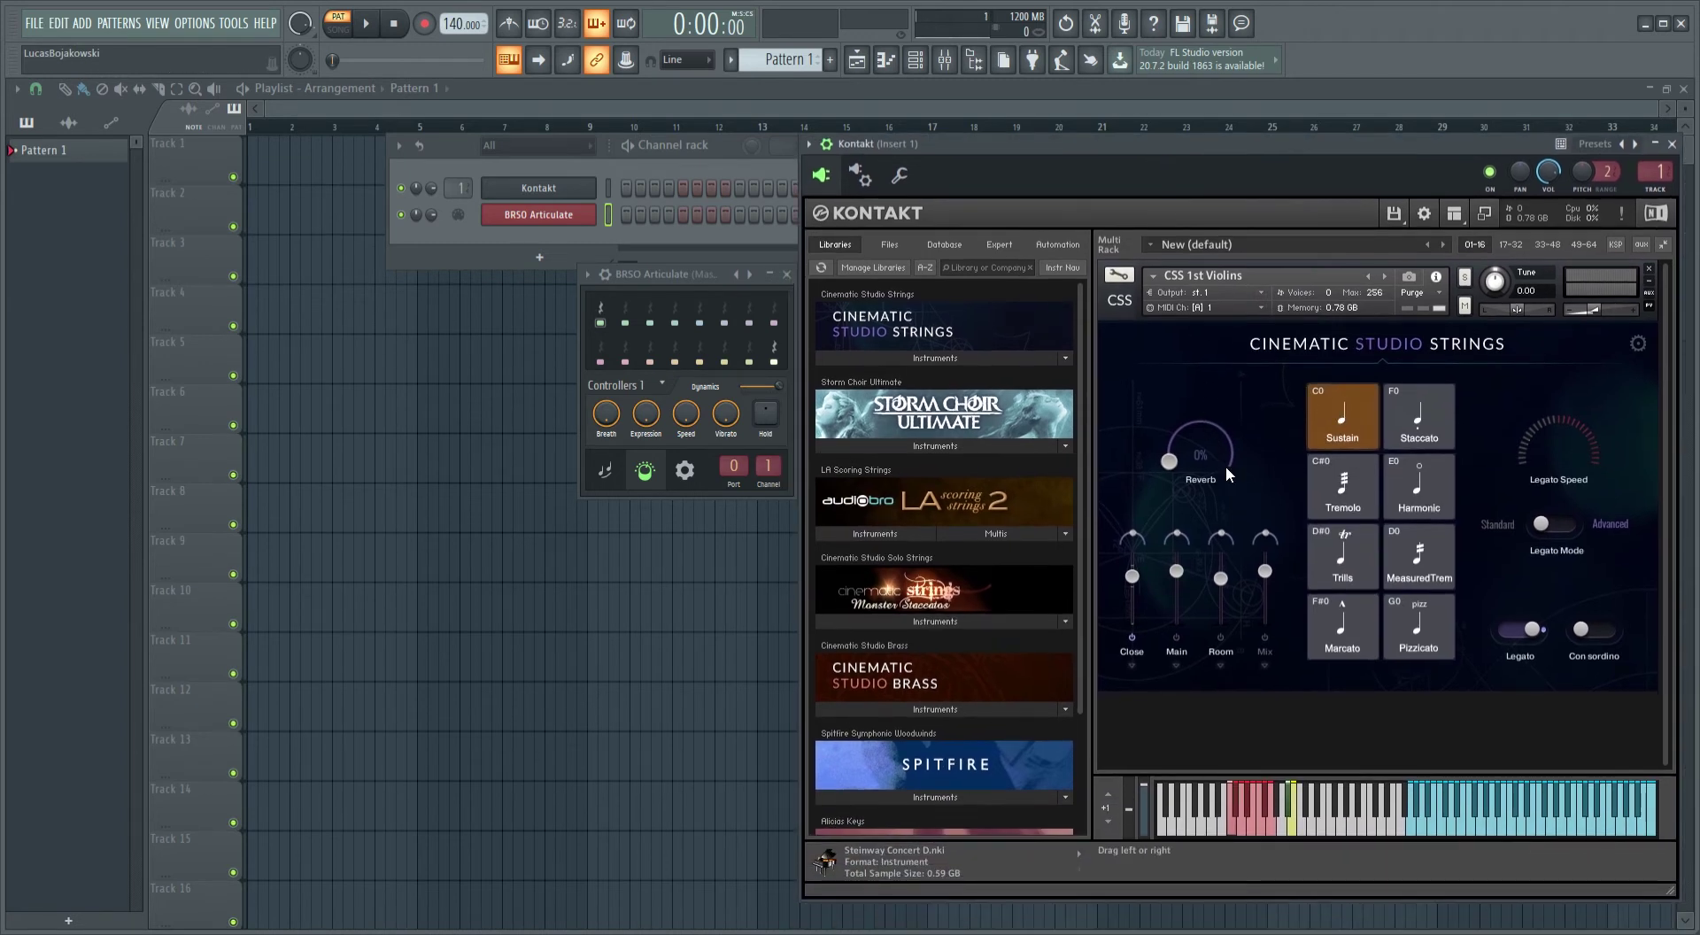
click(925, 358)
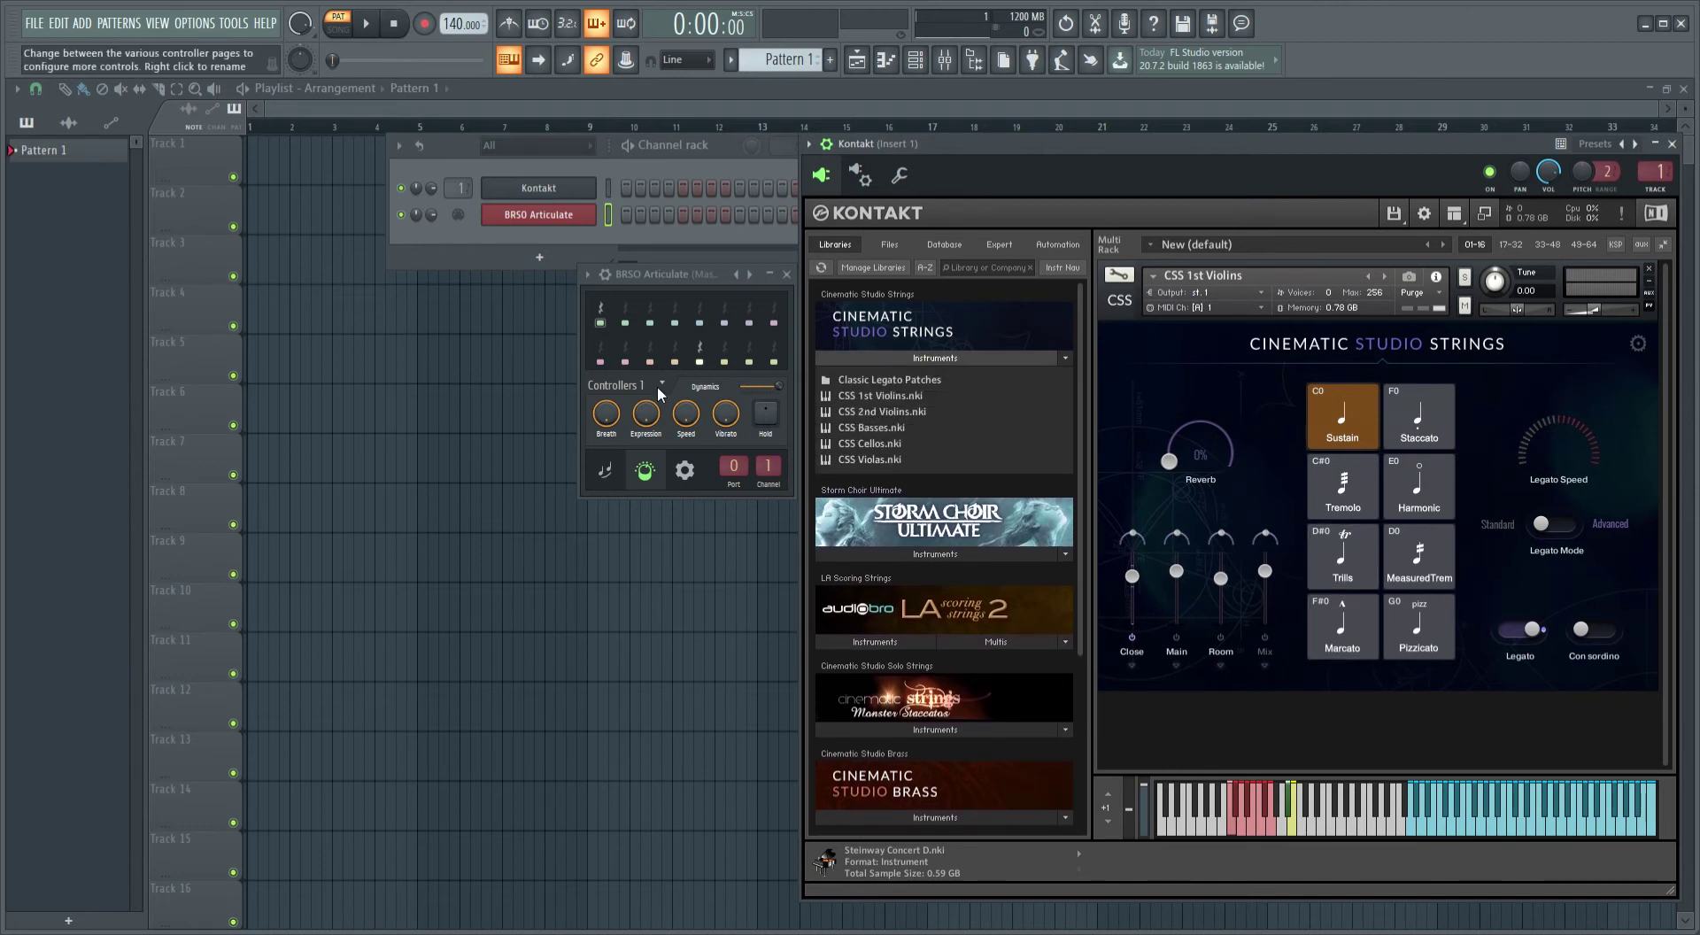
click(931, 358)
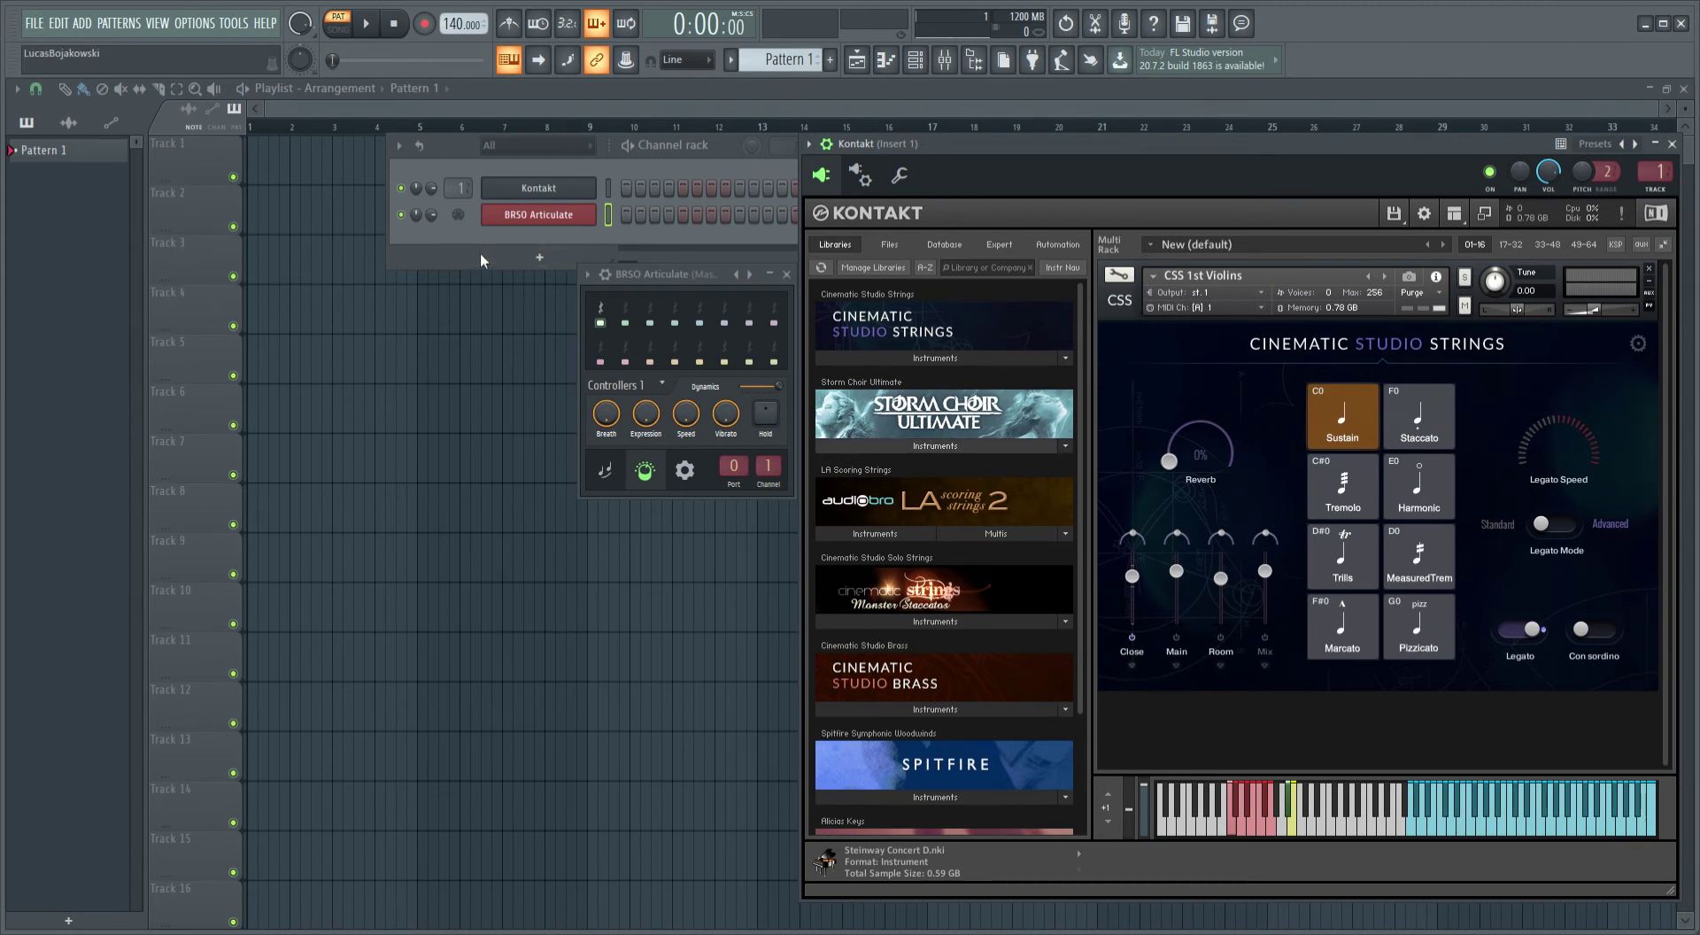
Step: Try a clone of the BRSO Articulate channel with its MIDI channel set to 2, and delete the clone
click(508, 229)
key(alt+c)
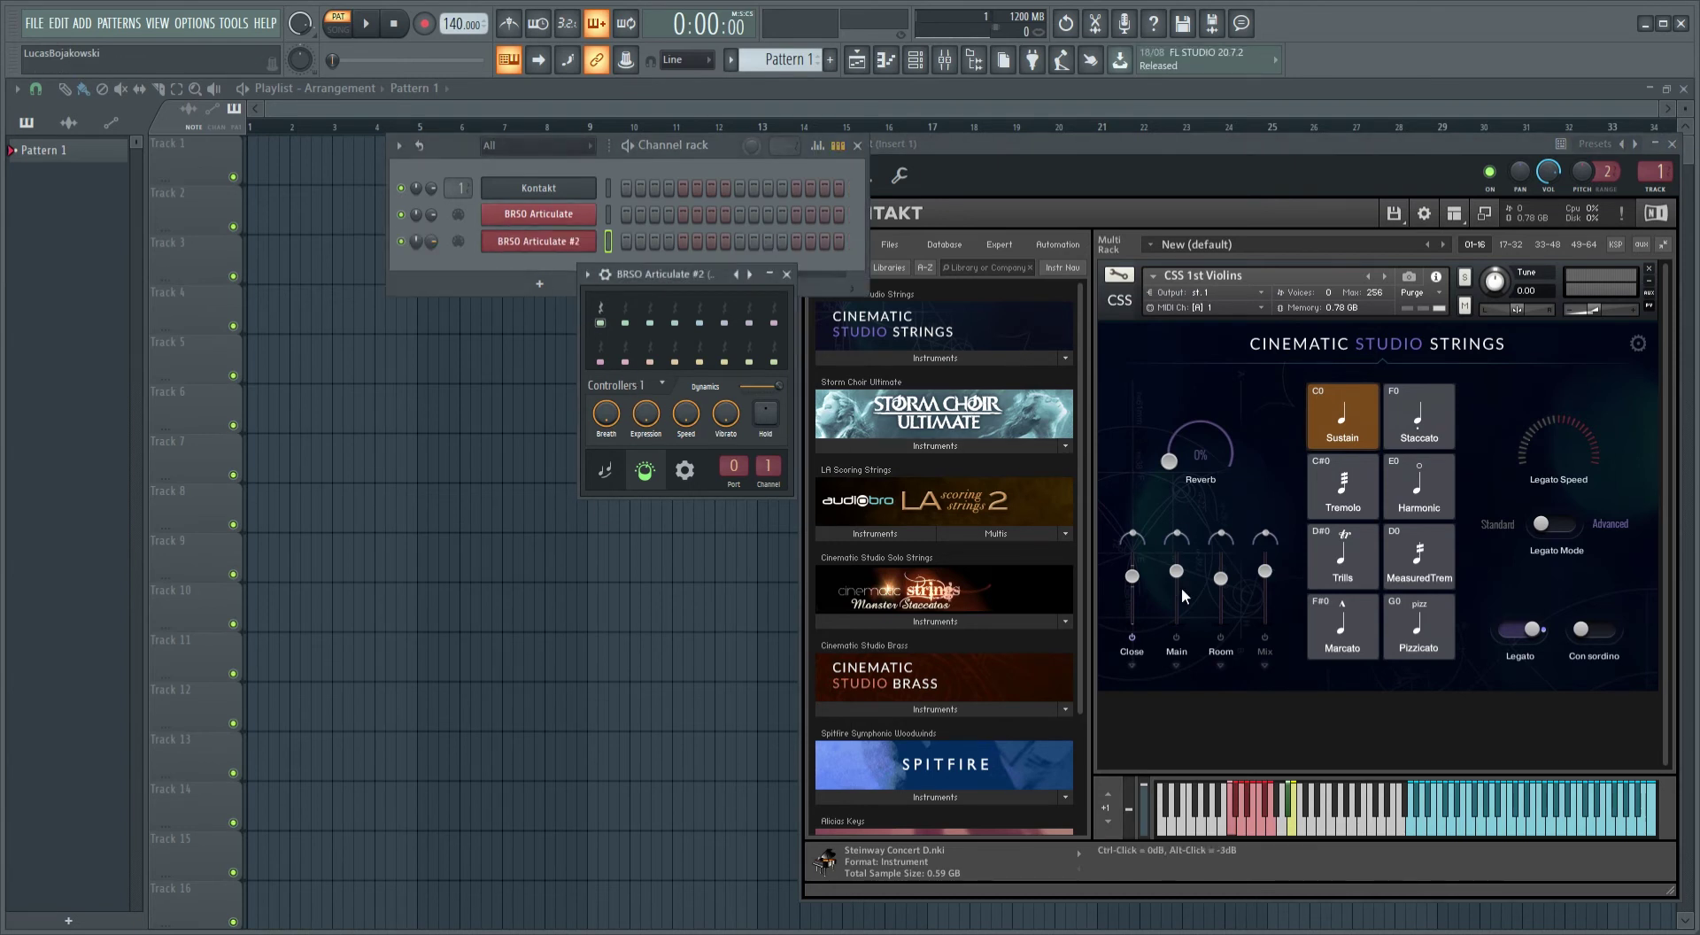
drag(768, 466, 768, 452)
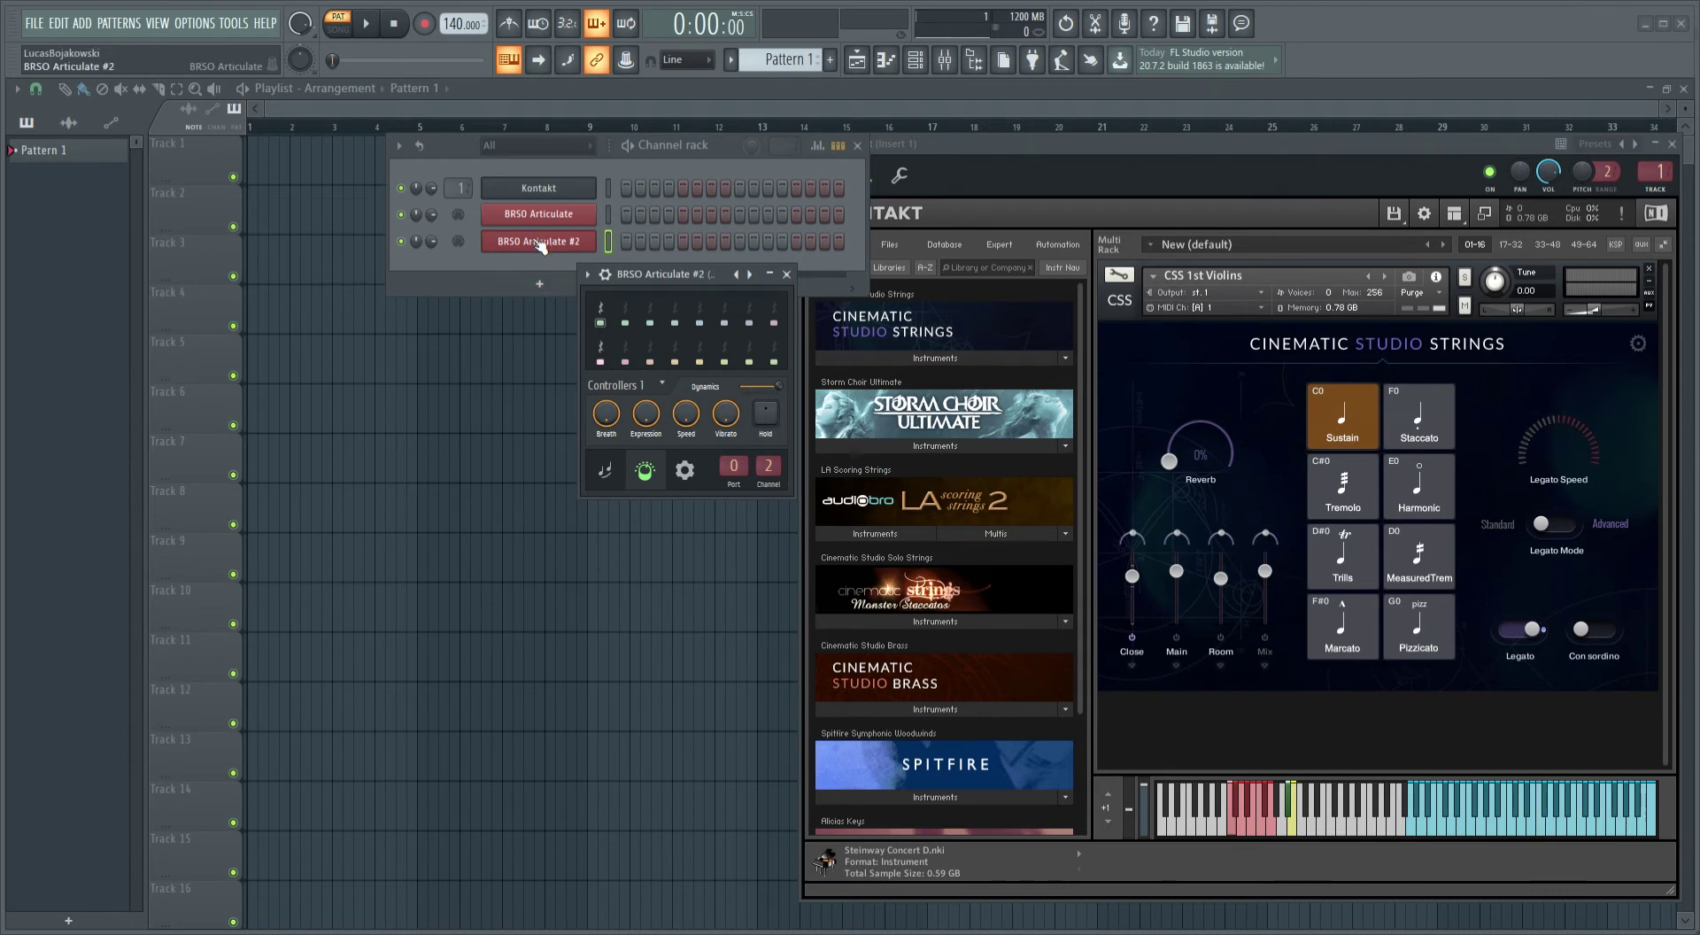
double_click(540, 246)
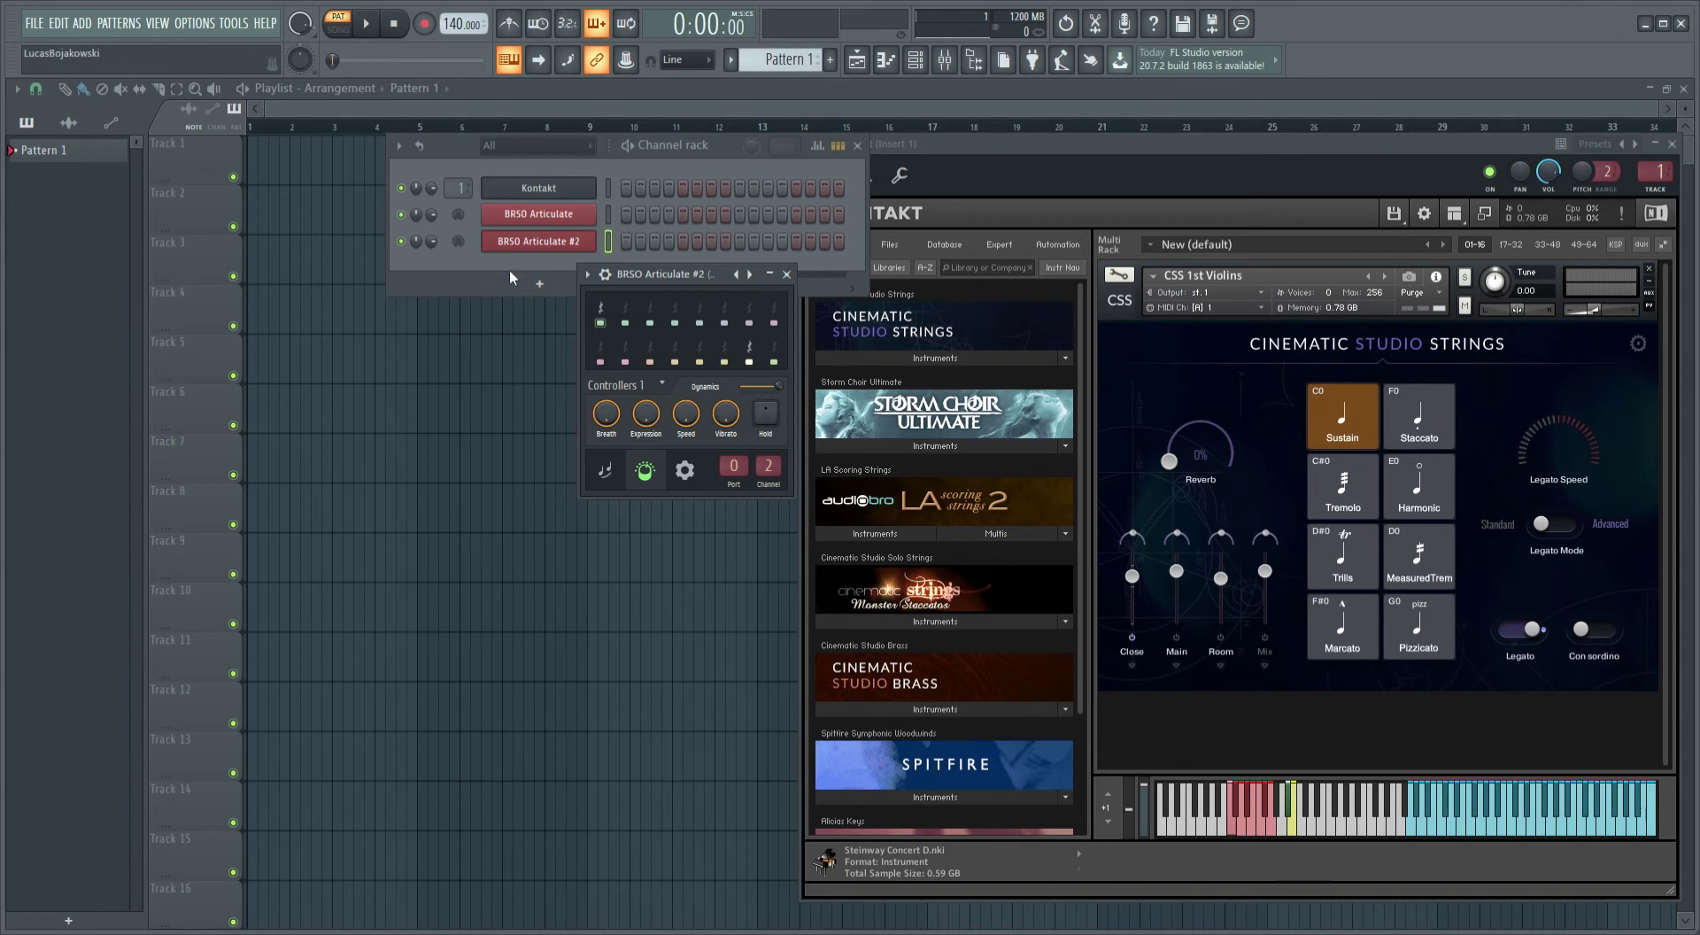
key(alt+Delete)
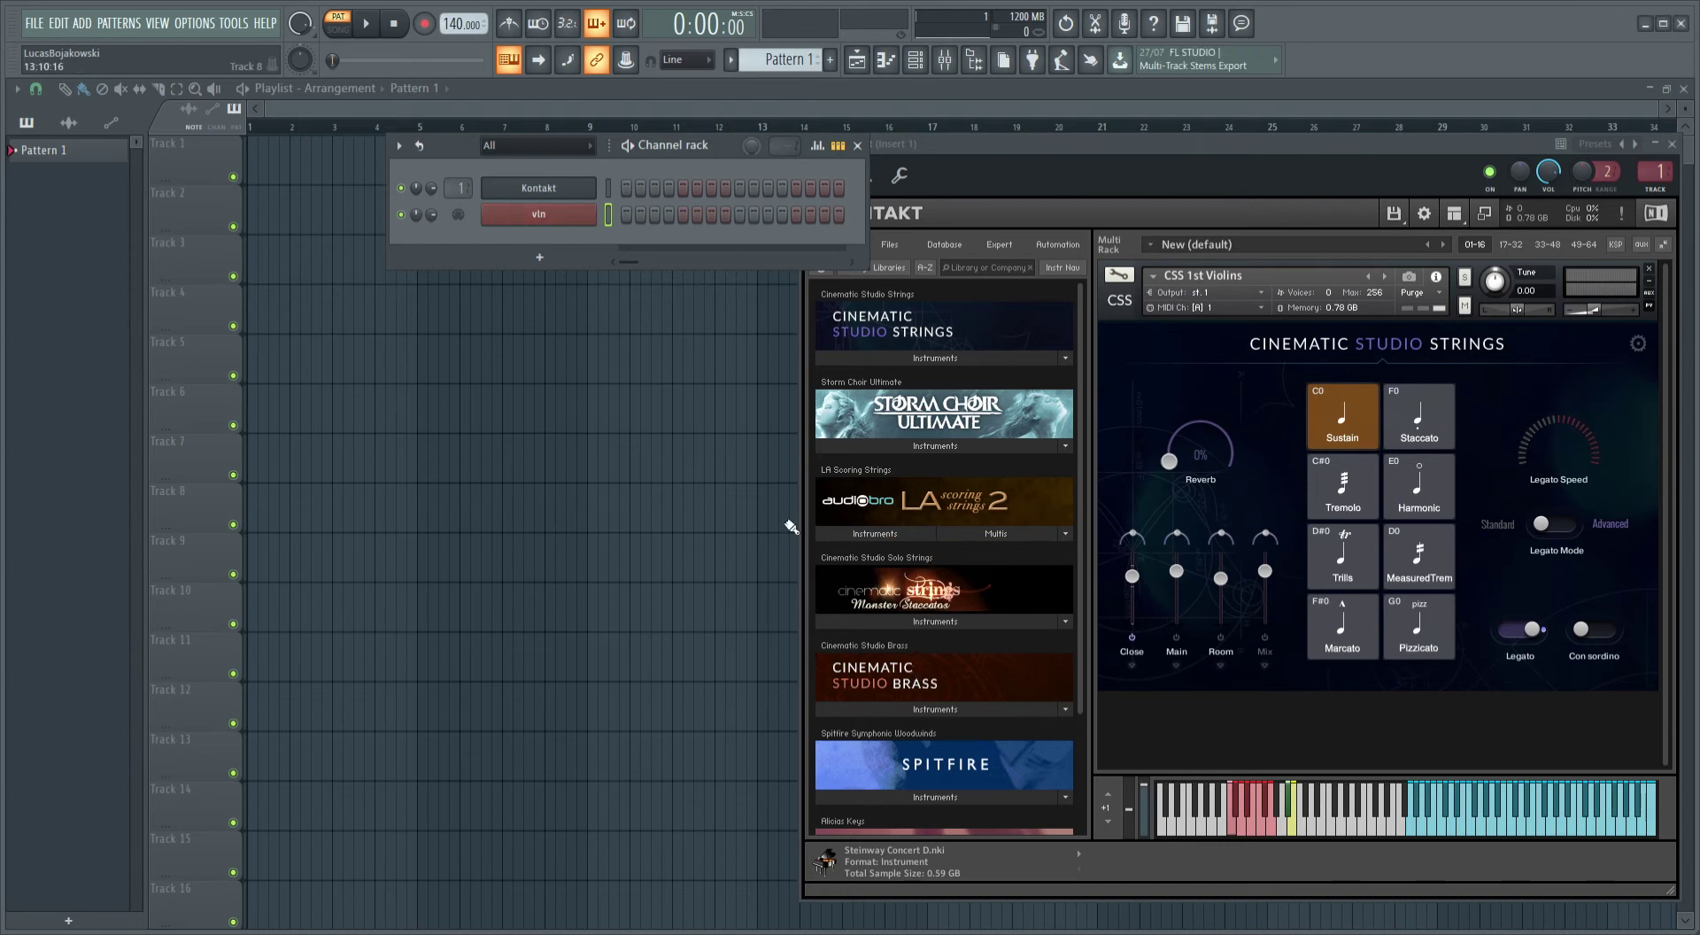
Step: Colour the vln channel green and assign it to a new instrument track
click(533, 218)
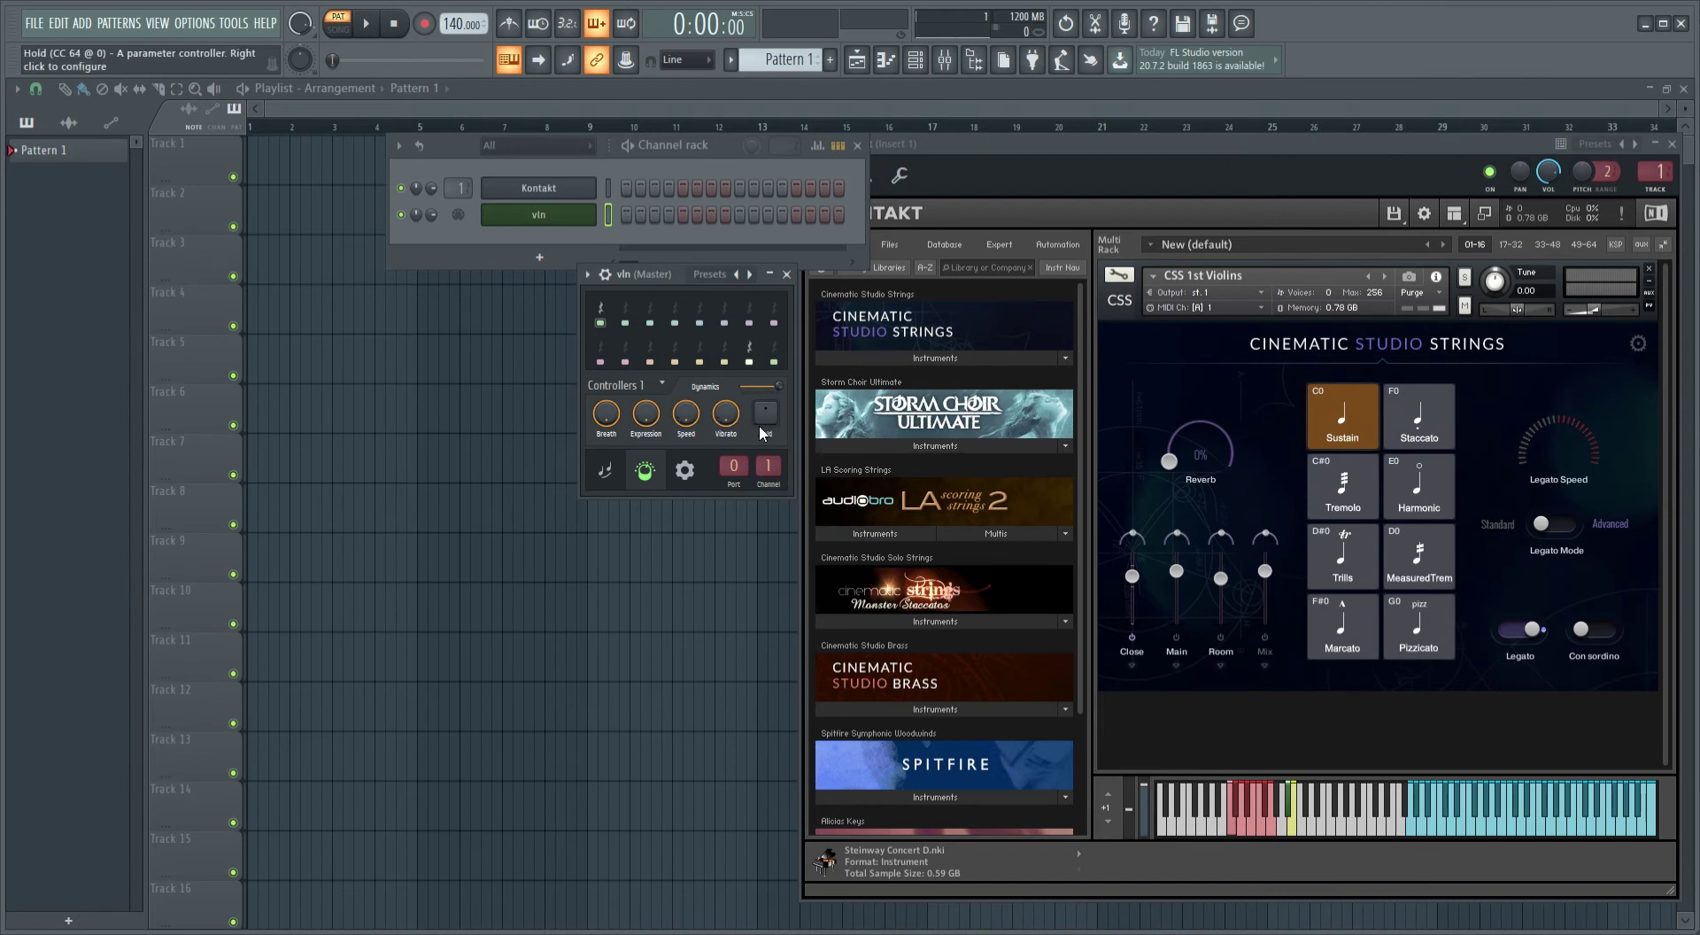
click(684, 470)
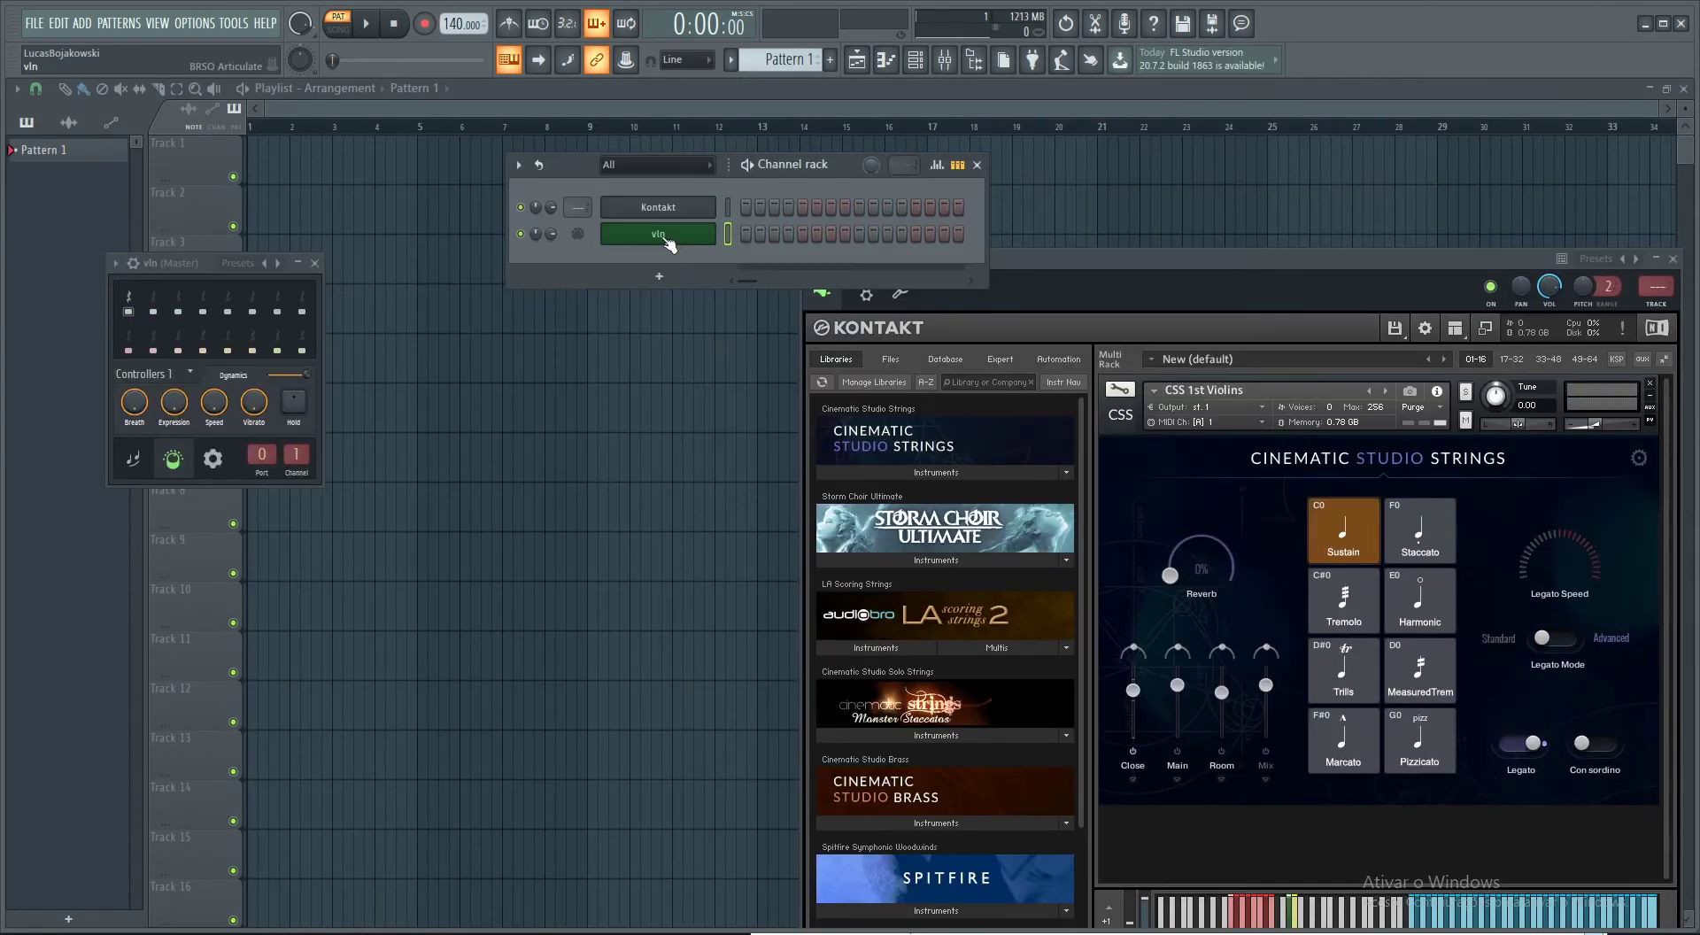
right_click(664, 241)
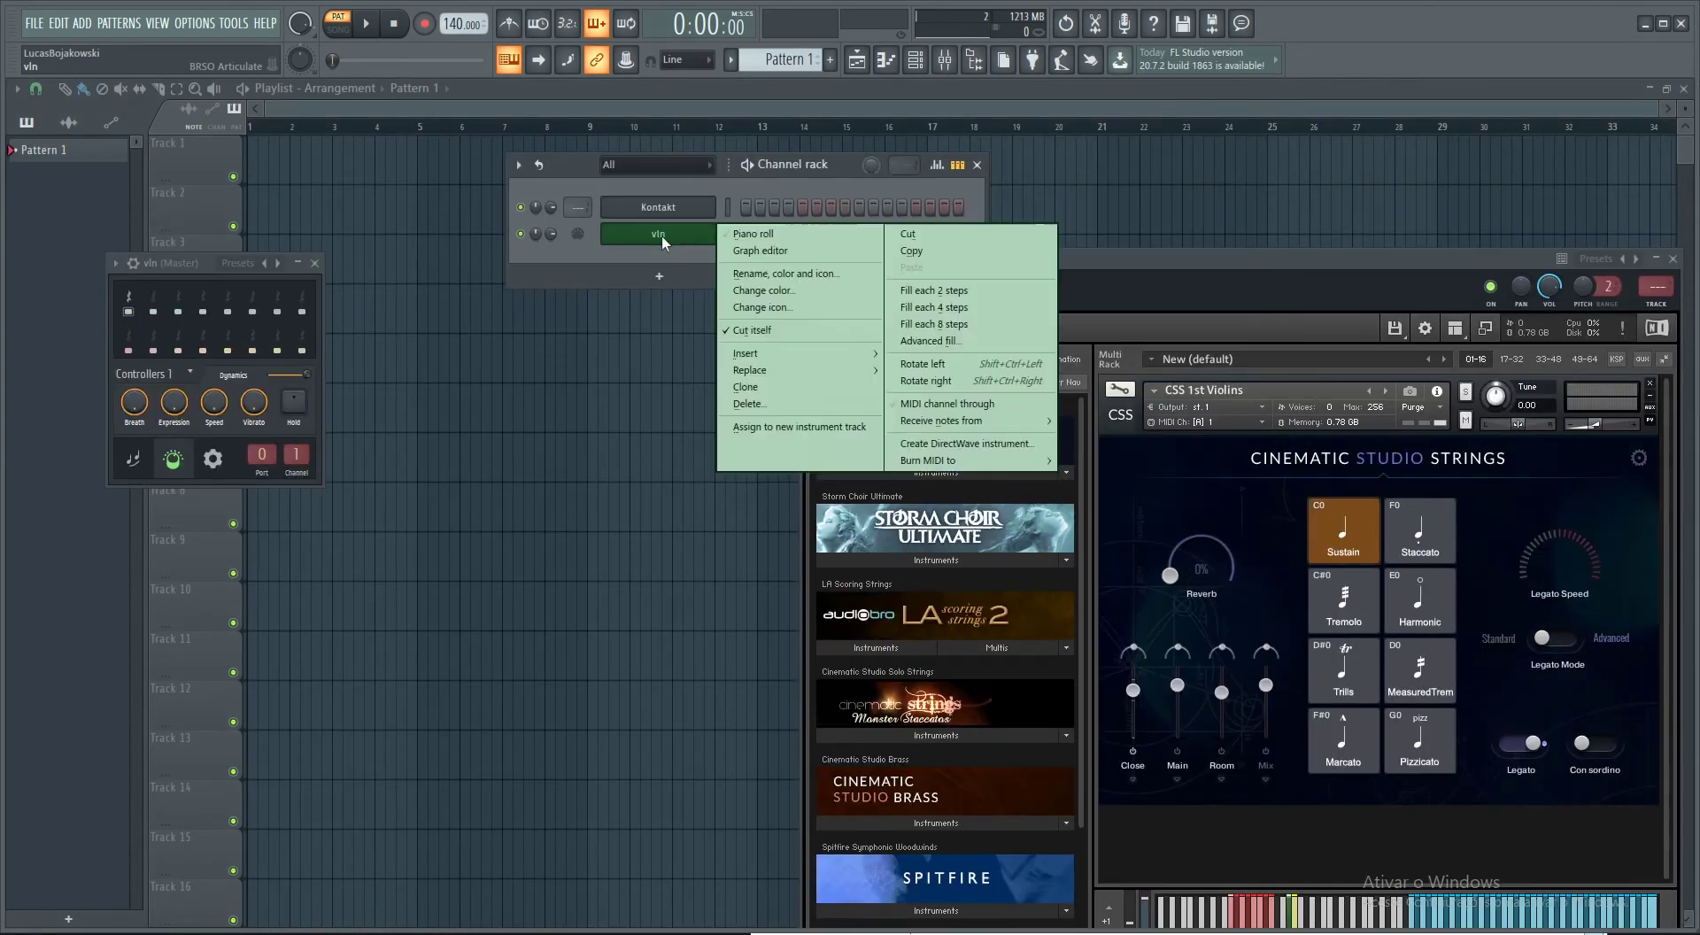
click(785, 423)
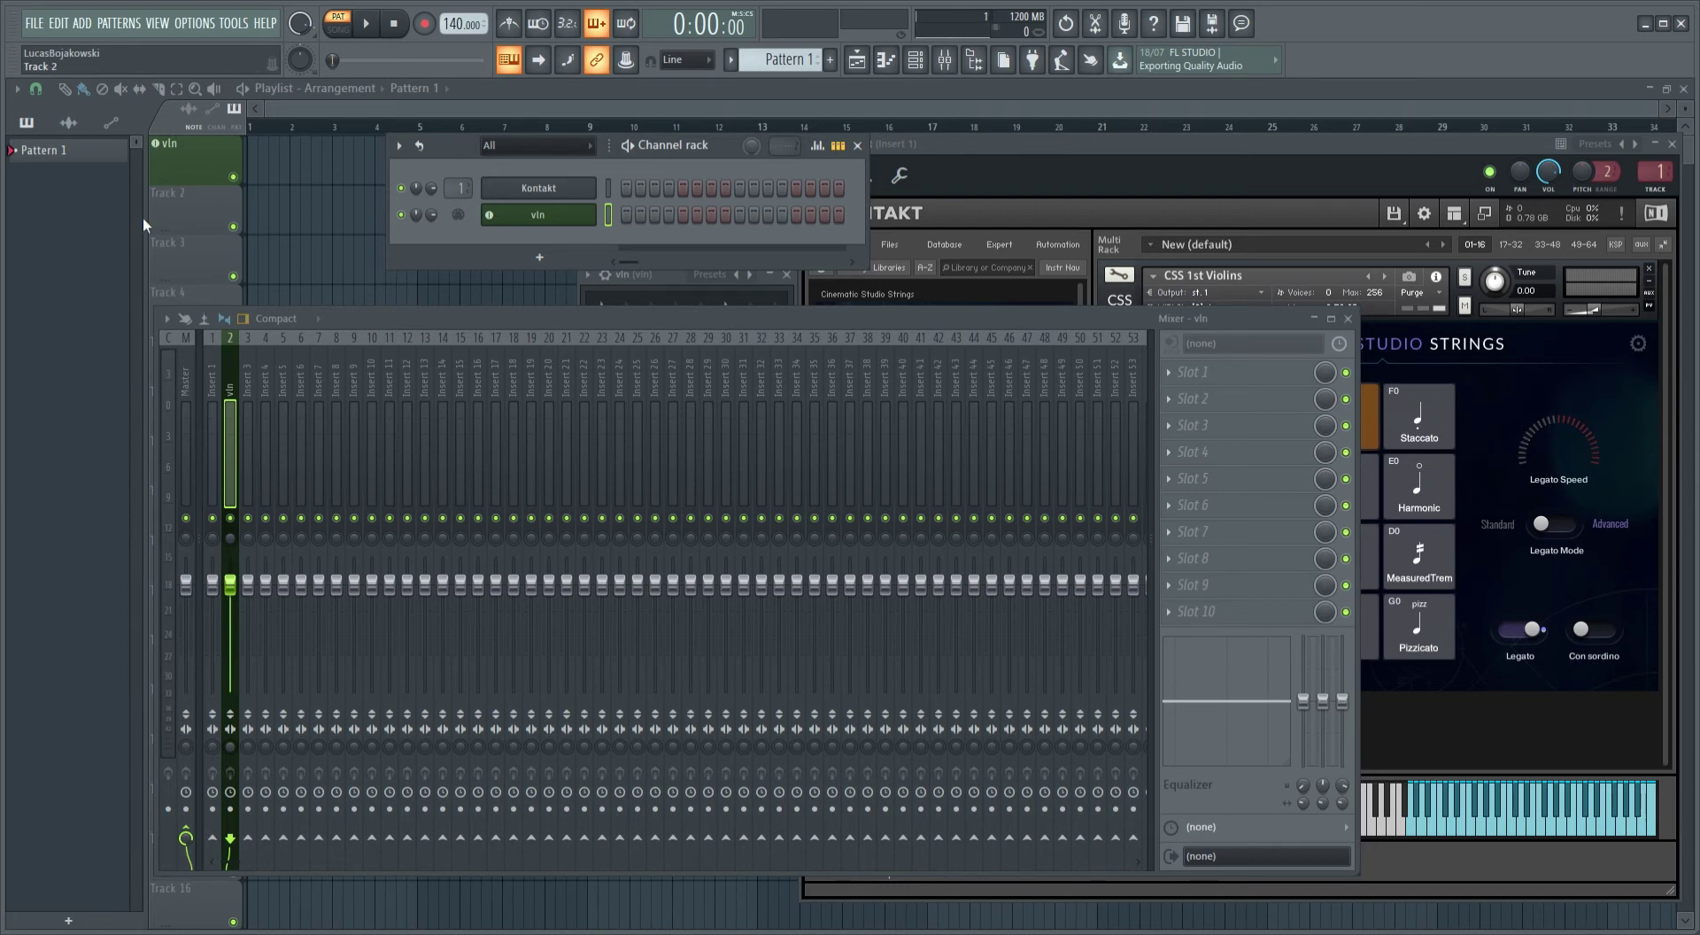
Step: Show only the vln BRSO Articulate window over the playlist and move it slightly higher
click(173, 149)
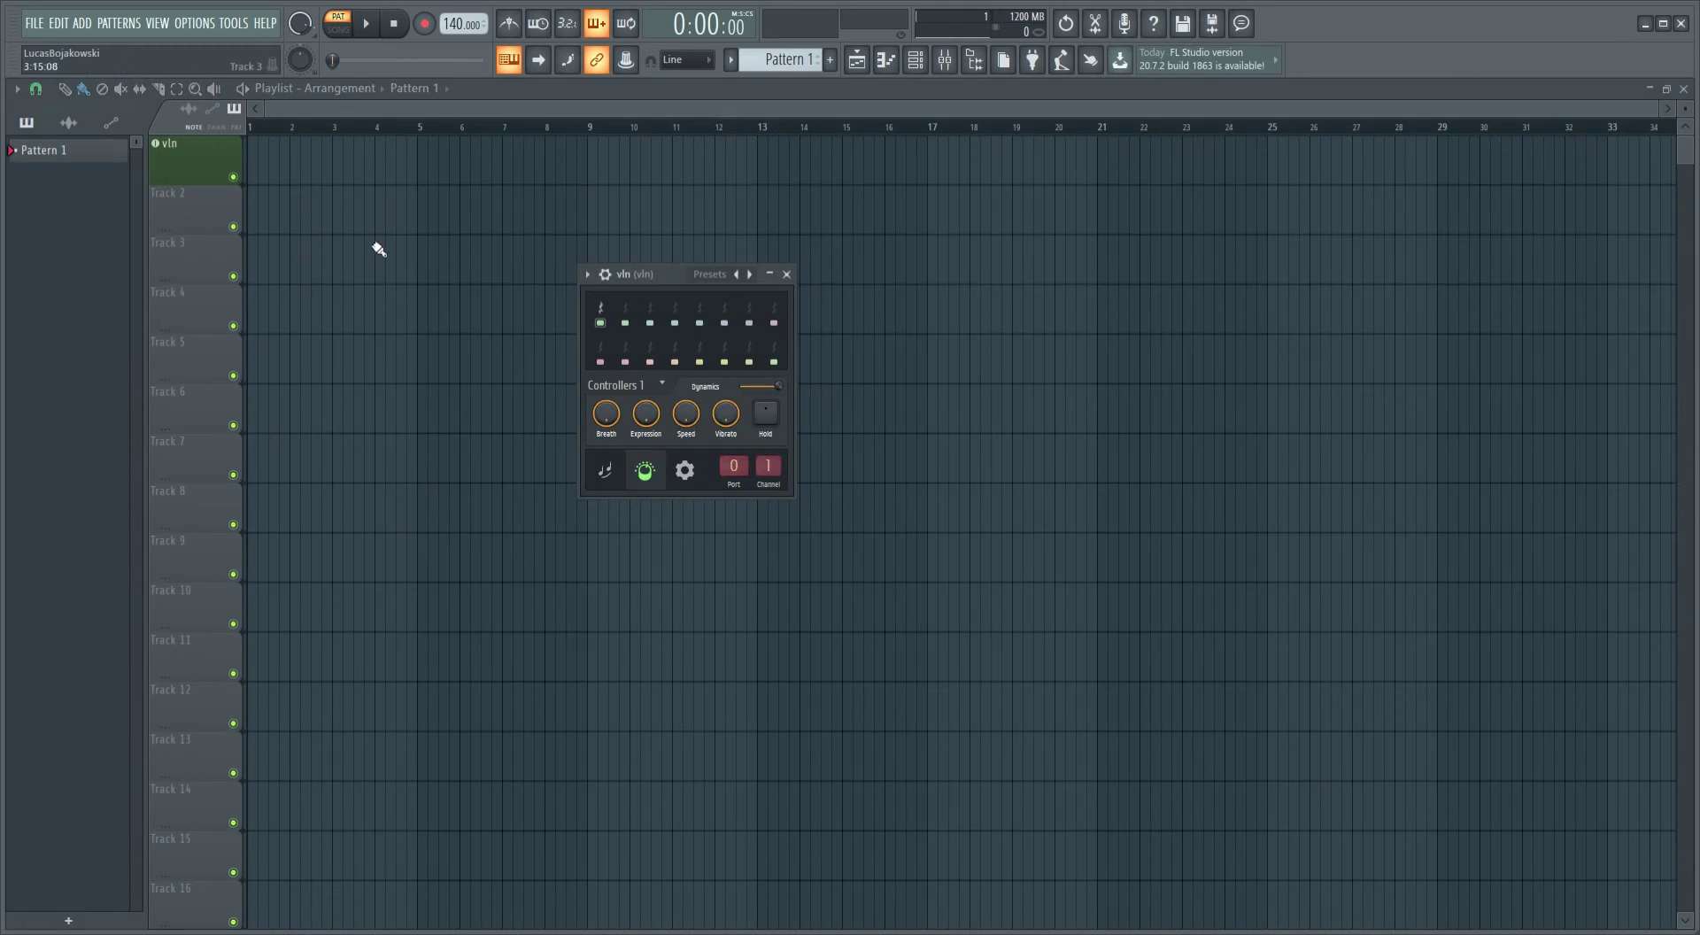
drag(648, 274, 655, 228)
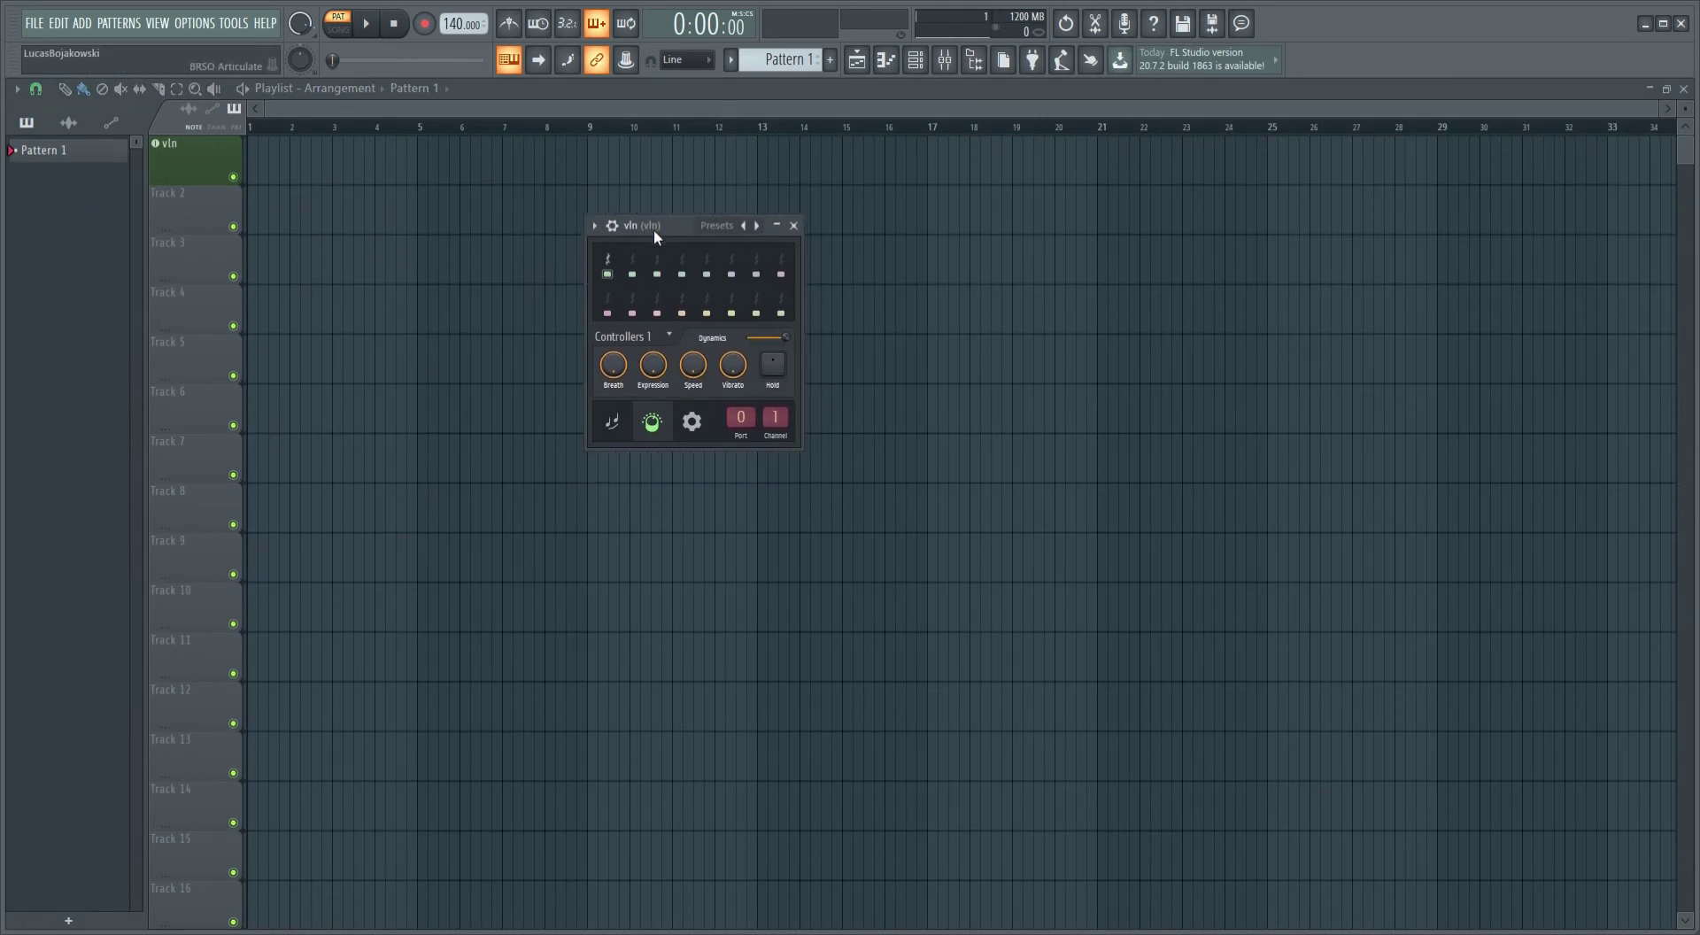
Step: Create automation clips for the Dynamics, Expression and Vibrato controllers of the vln channel
click(183, 165)
click(183, 165)
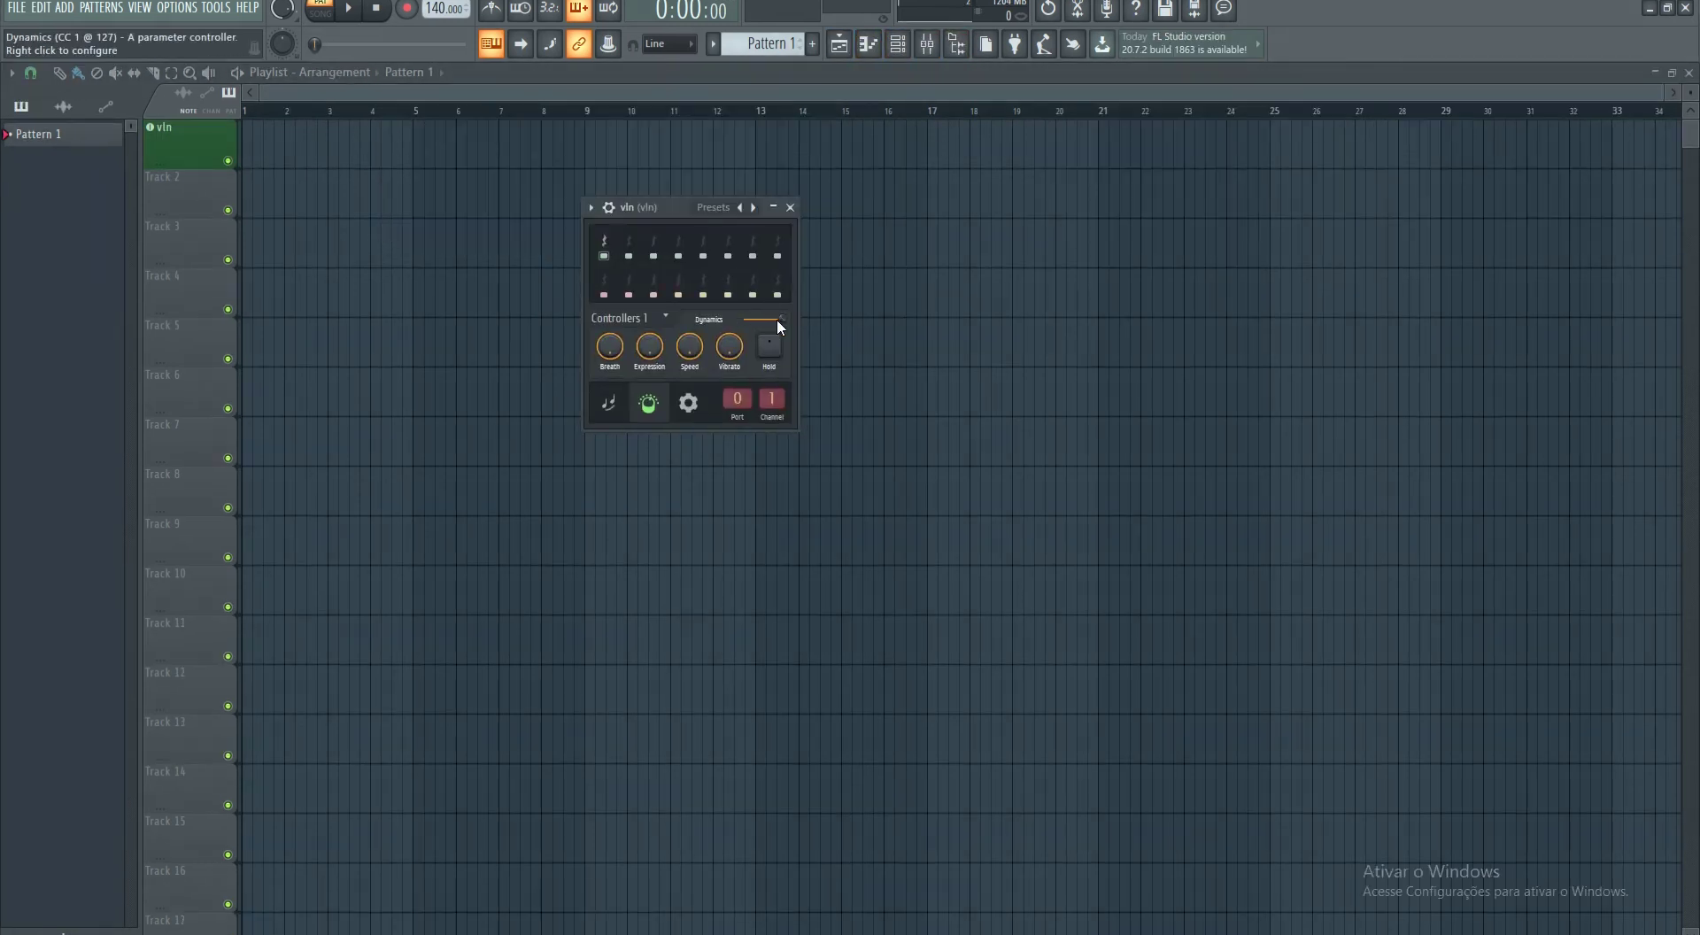
right_click(782, 337)
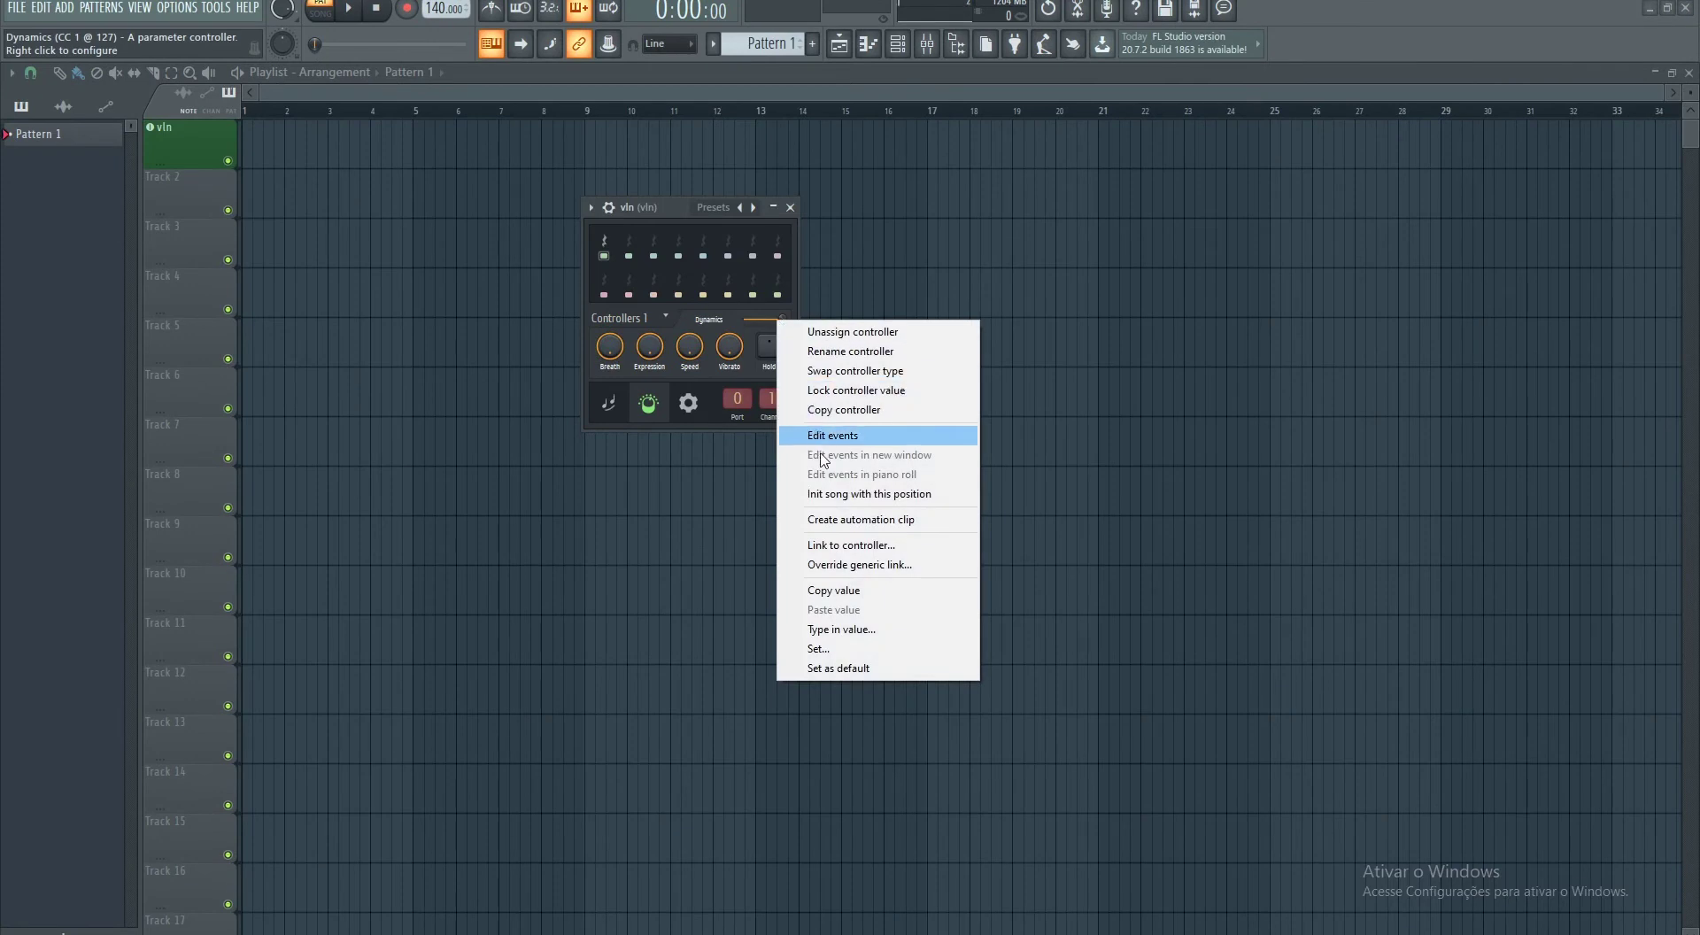
click(839, 519)
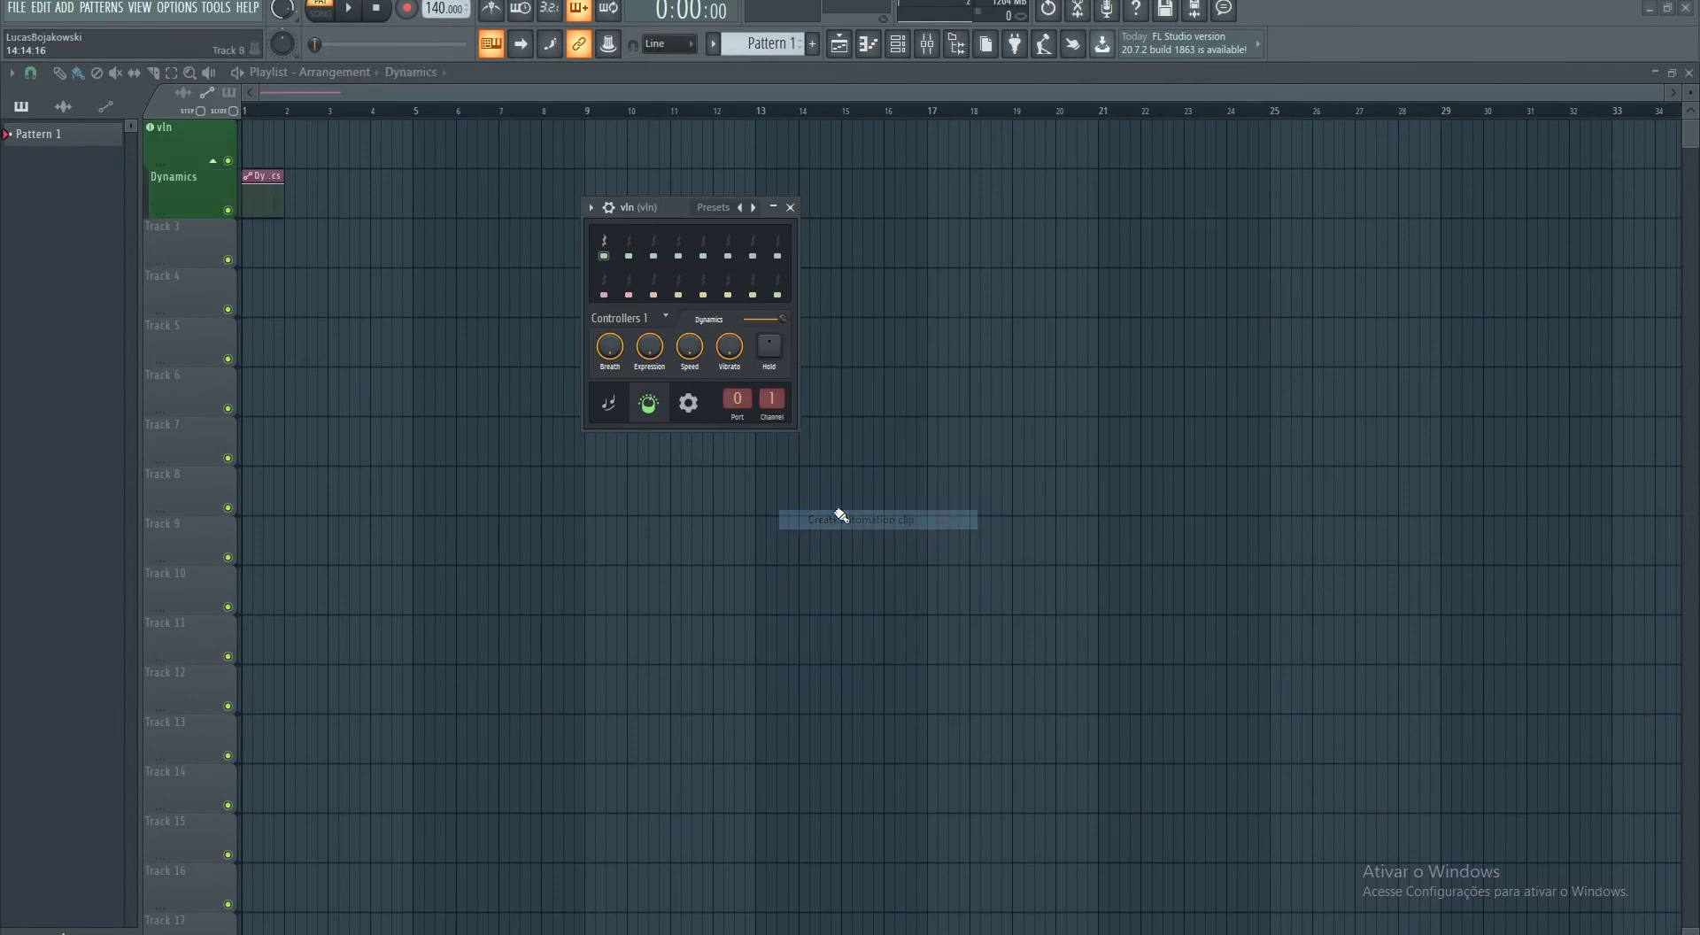
right_click(647, 347)
click(699, 546)
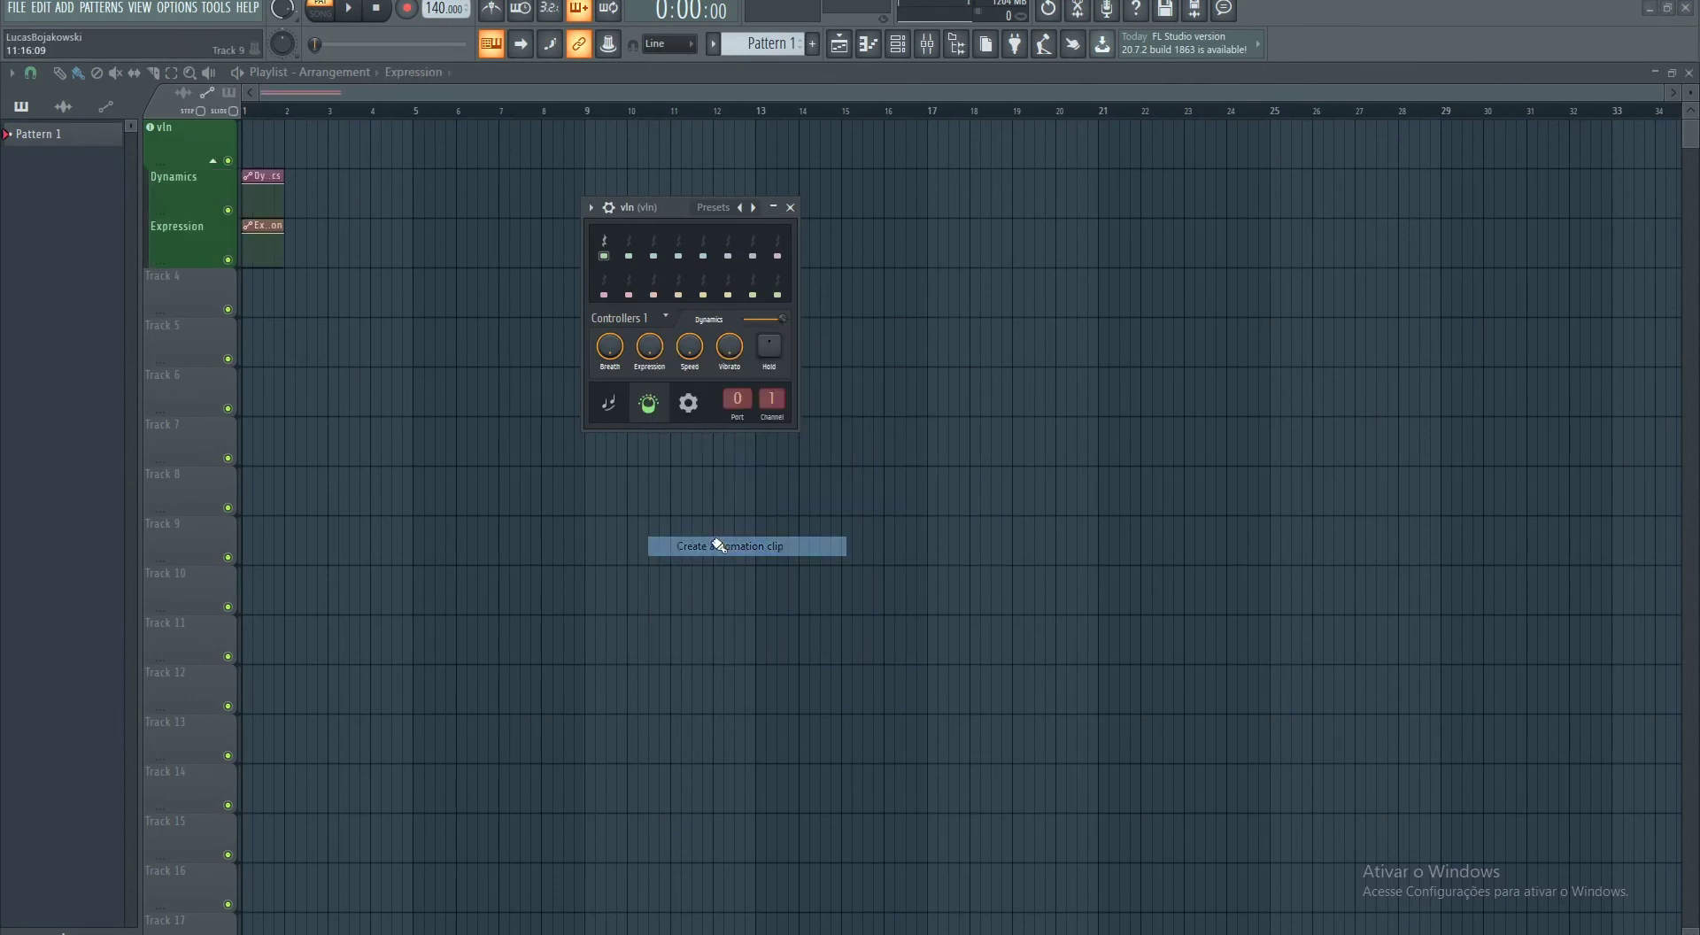
right_click(729, 347)
click(778, 548)
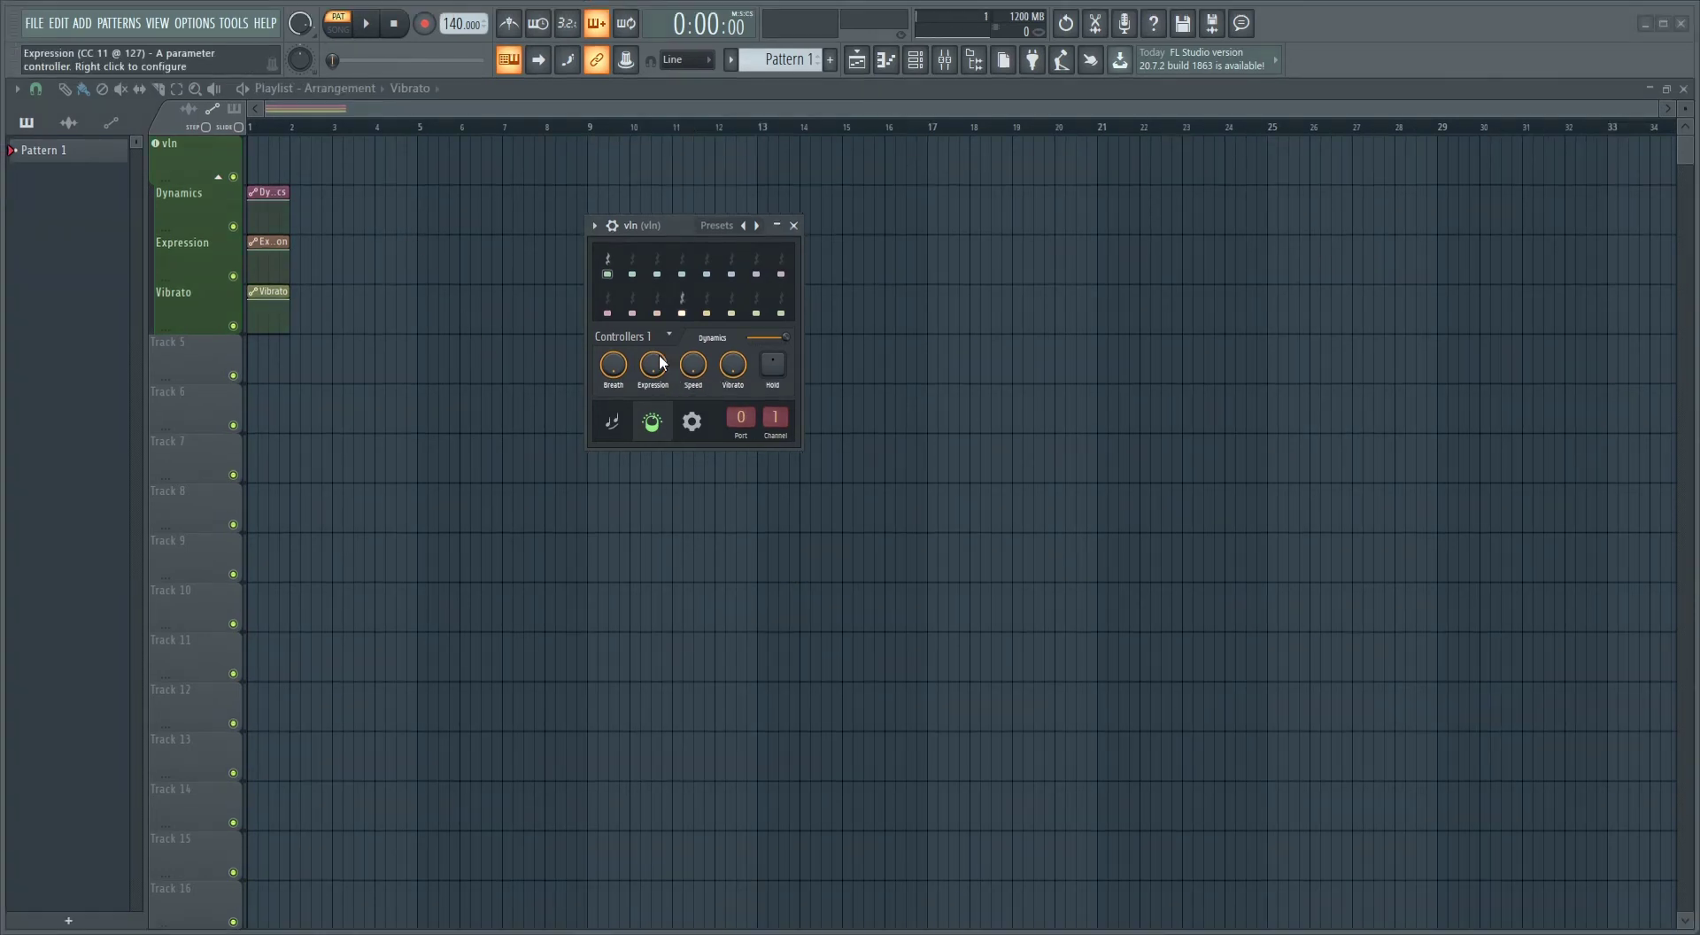
click(281, 199)
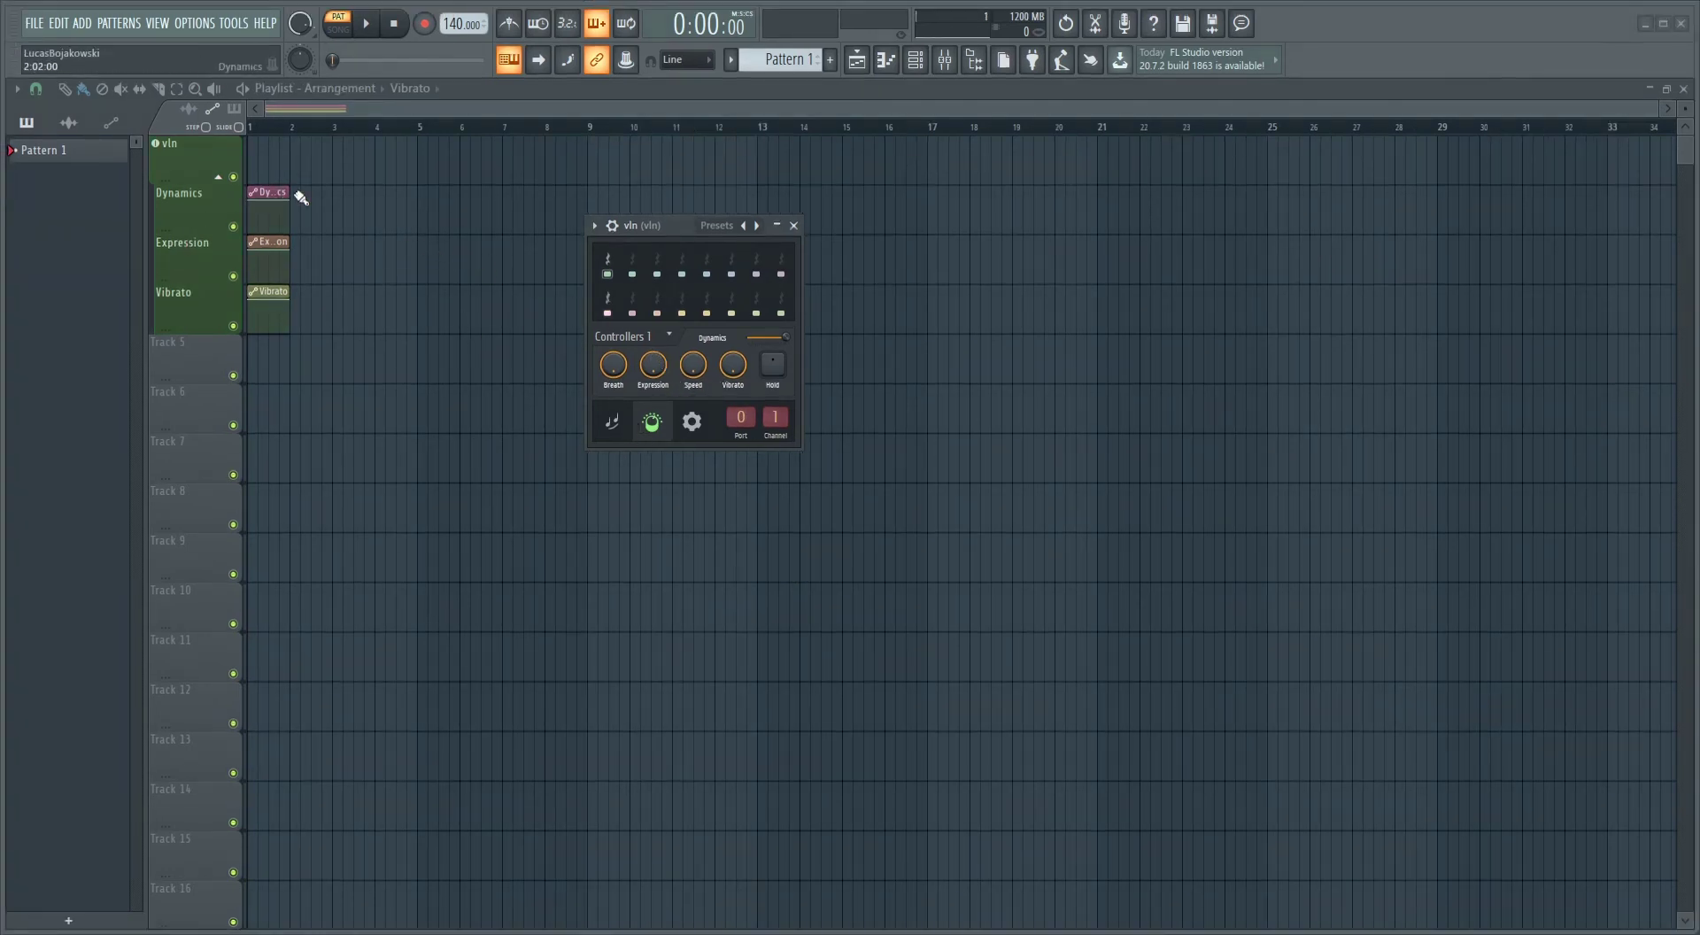
Step: Switch the vln BRSO Articulate to its articulation settings, move its window lower, and bring up the channel rack and Kontakt beside it
click(609, 428)
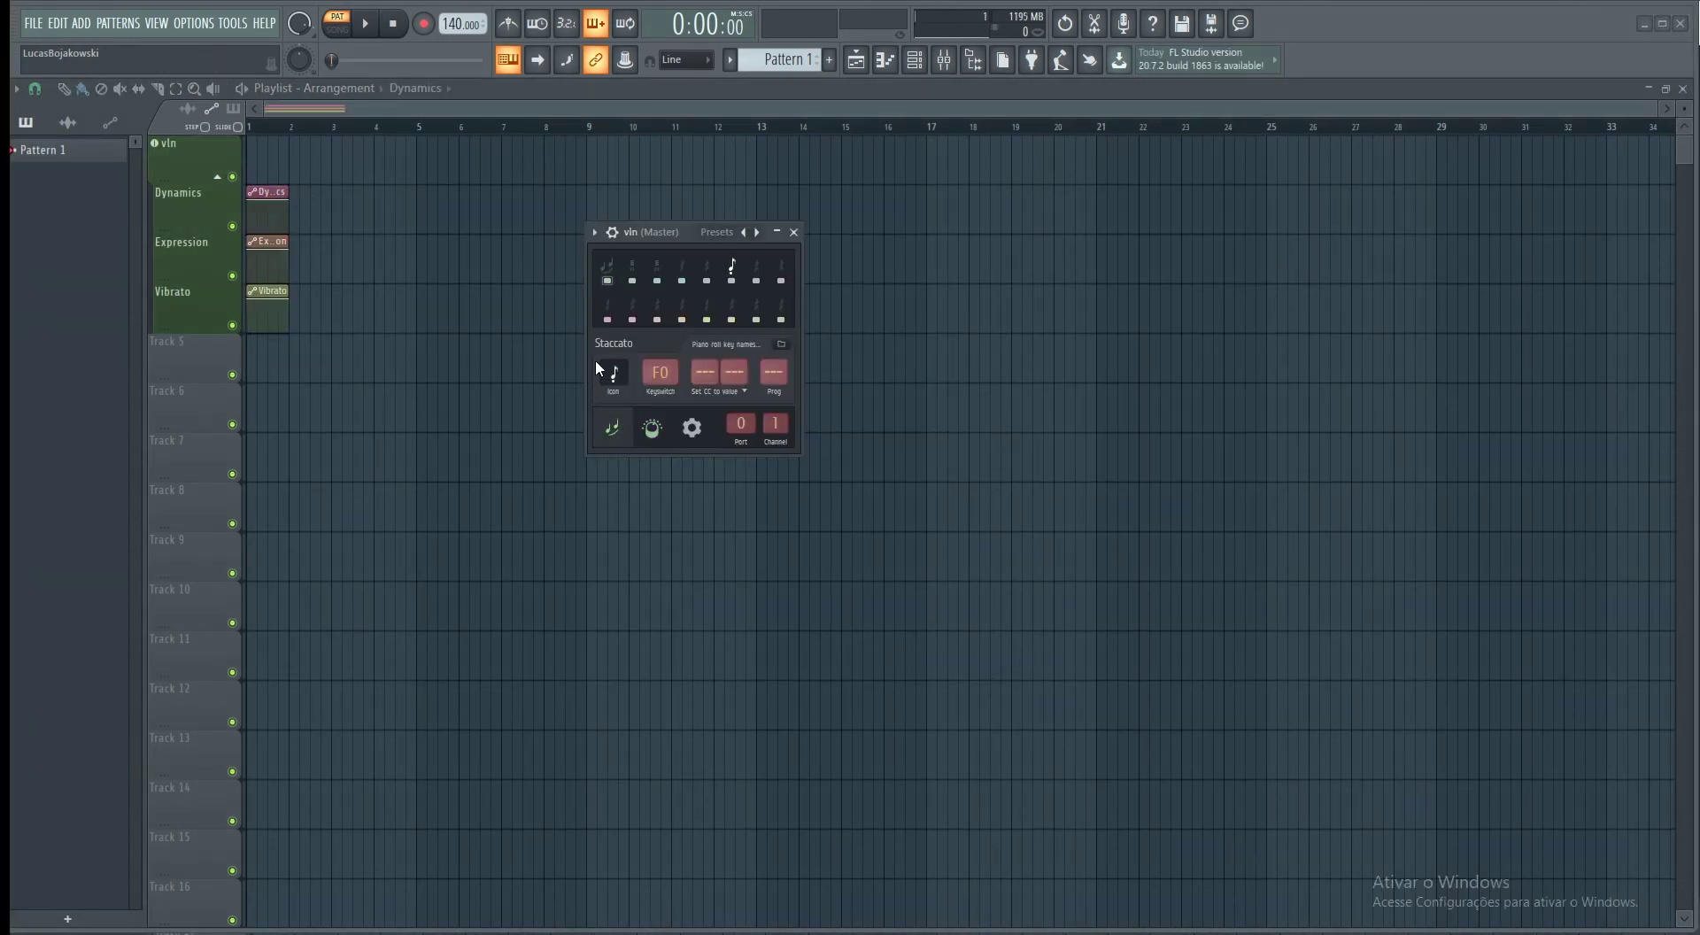
drag(641, 232, 725, 302)
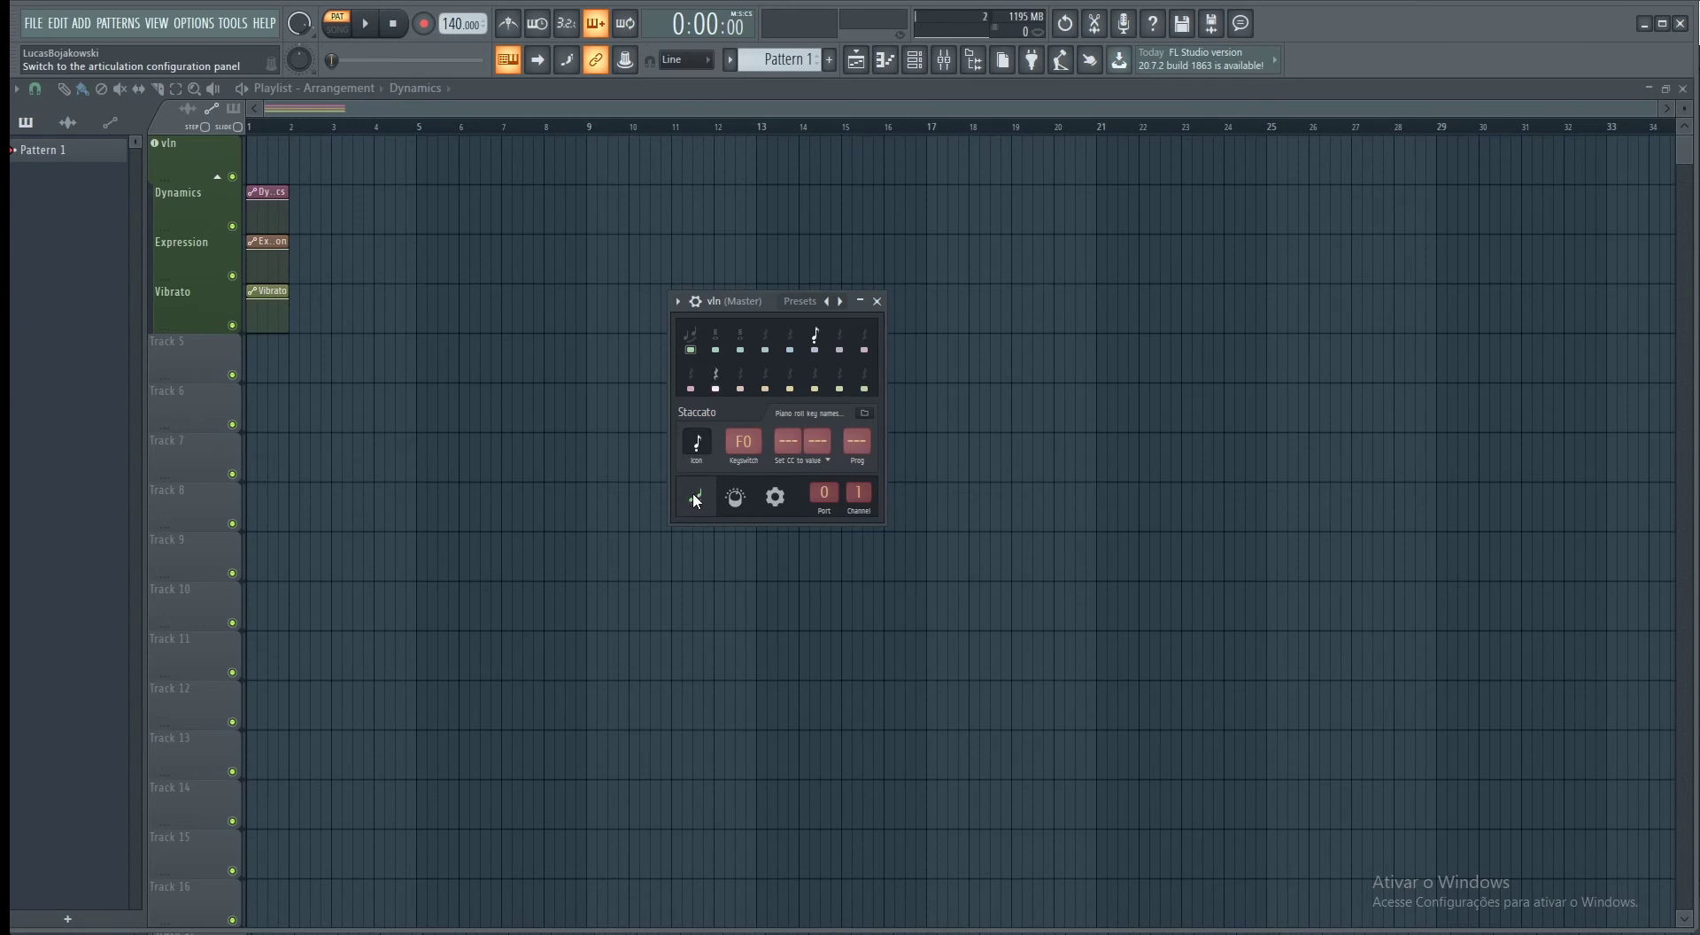
click(691, 345)
click(713, 344)
key(F6)
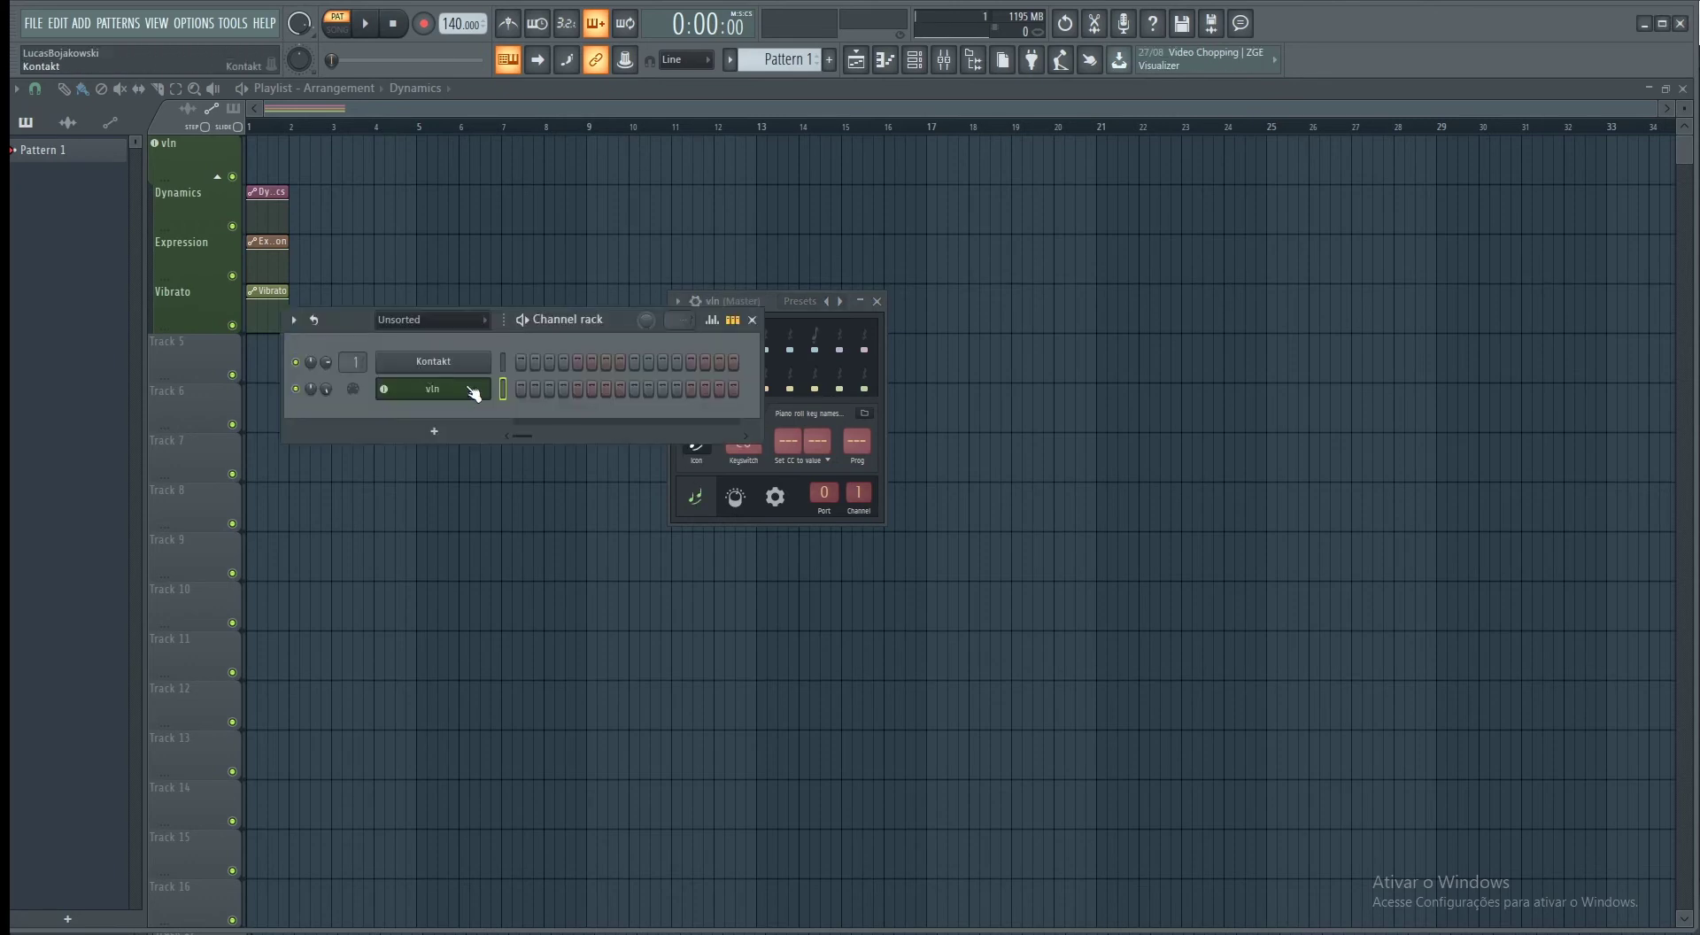
click(458, 364)
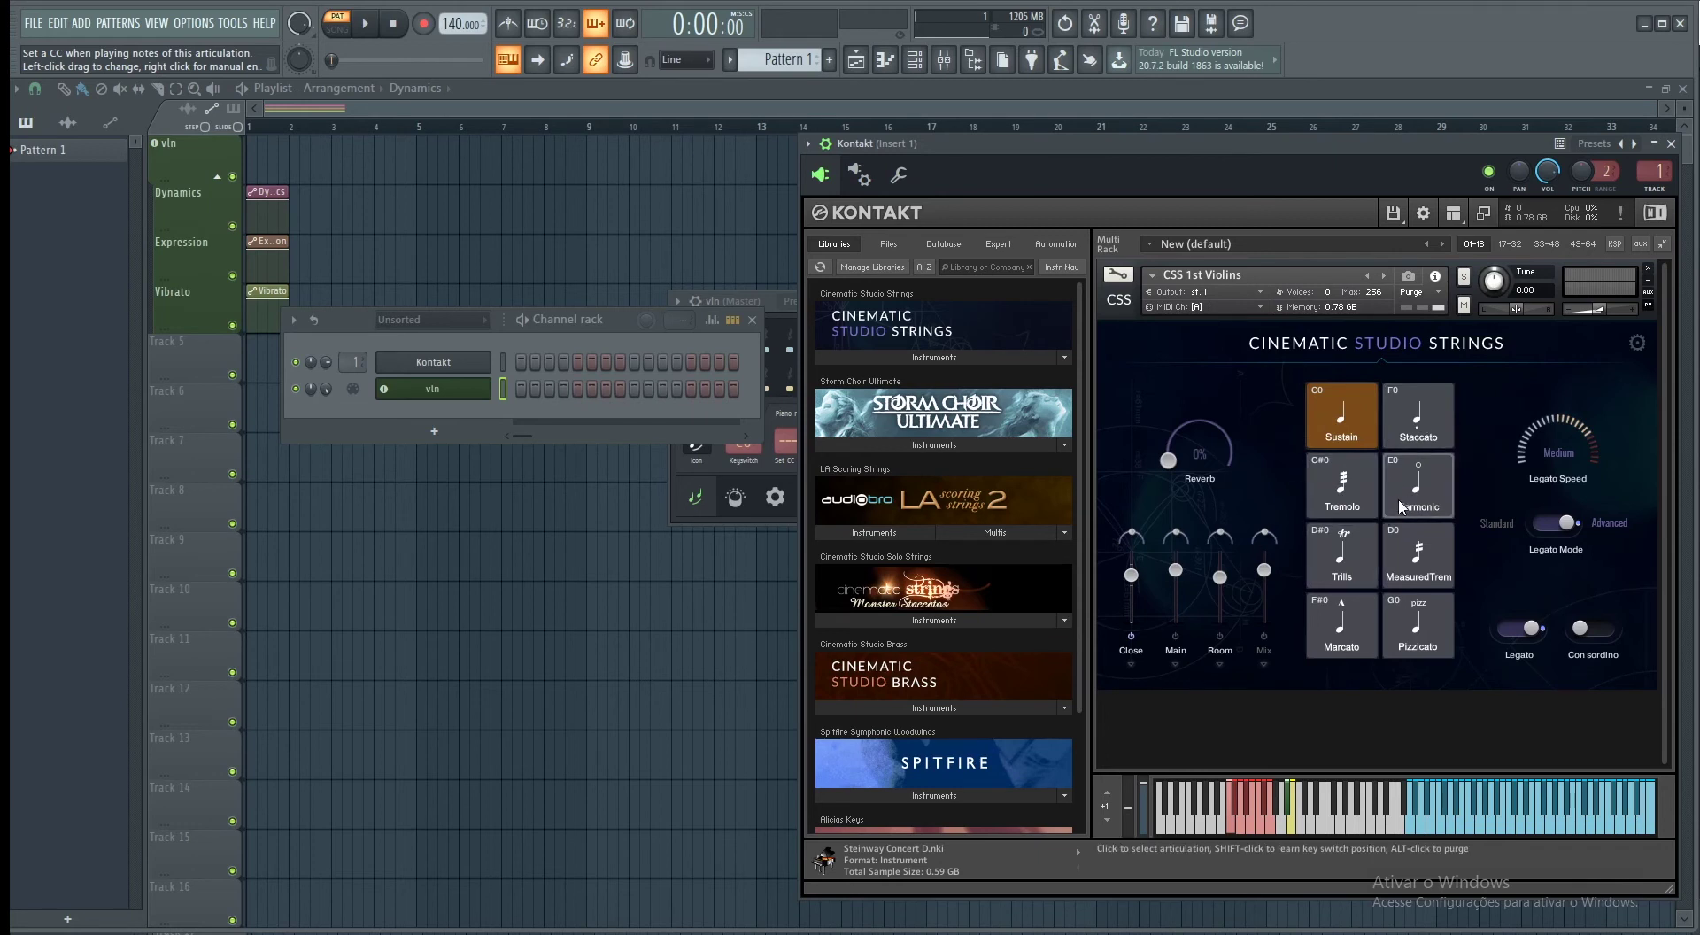
Step: Compare the names and keyswitches of the vln articulations, from Legato to Staccato, with the keyswitches of CSS 1st Violins in Kontakt
drag(740, 294, 707, 300)
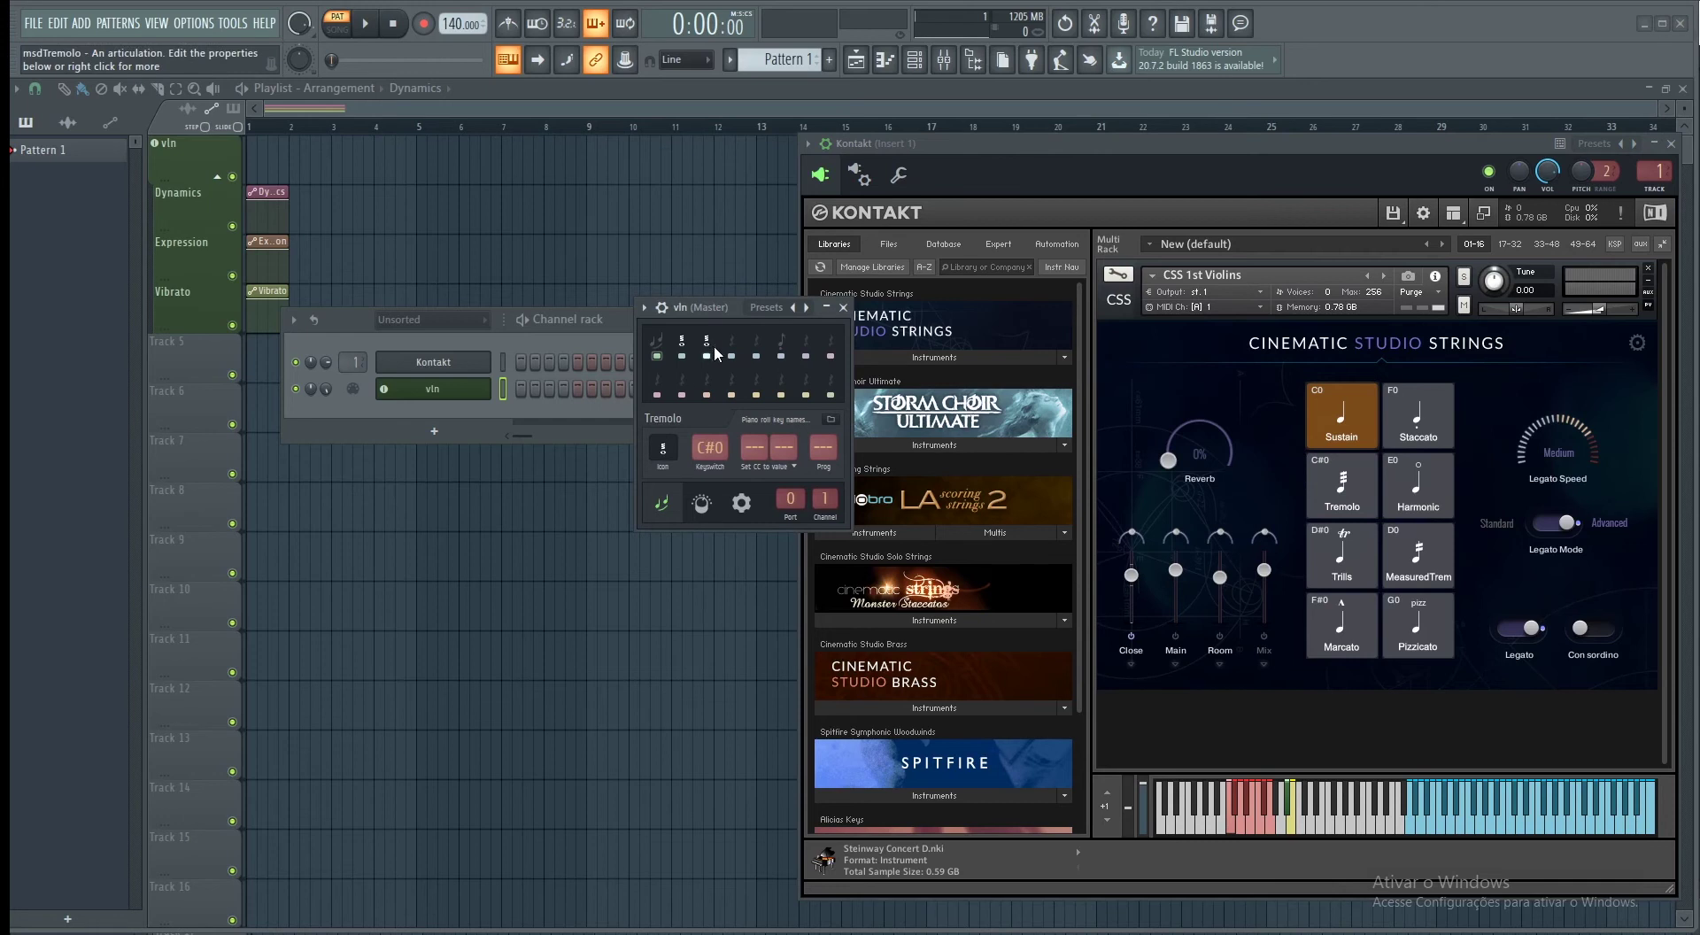
click(712, 344)
click(760, 341)
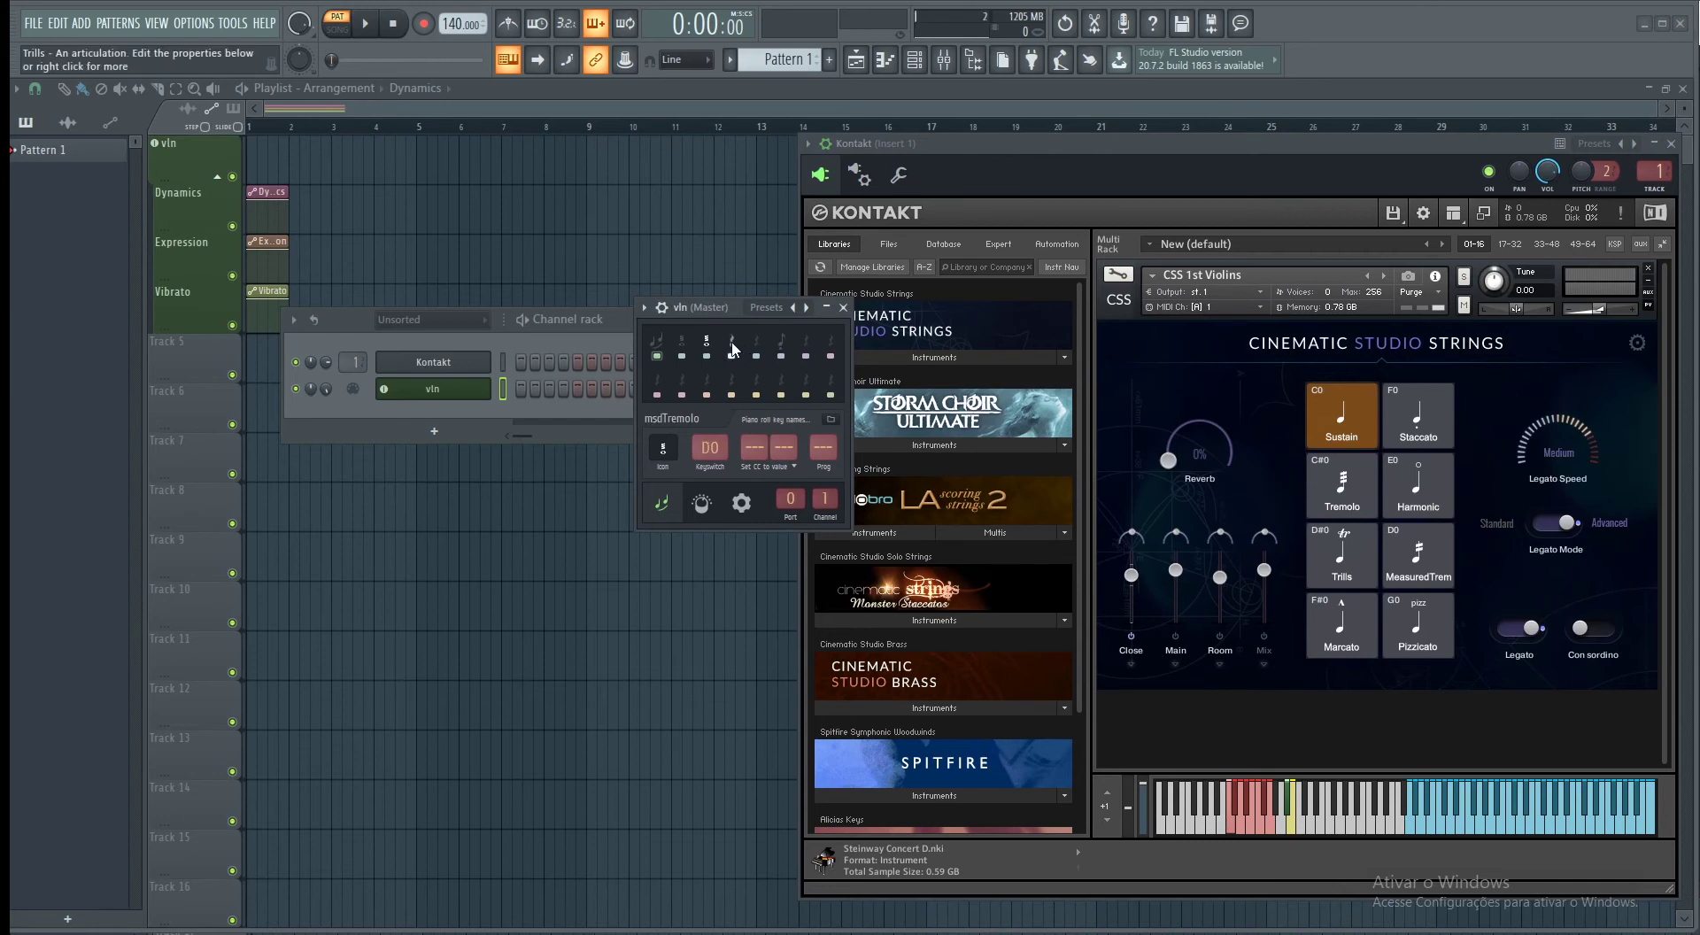
click(830, 342)
click(660, 348)
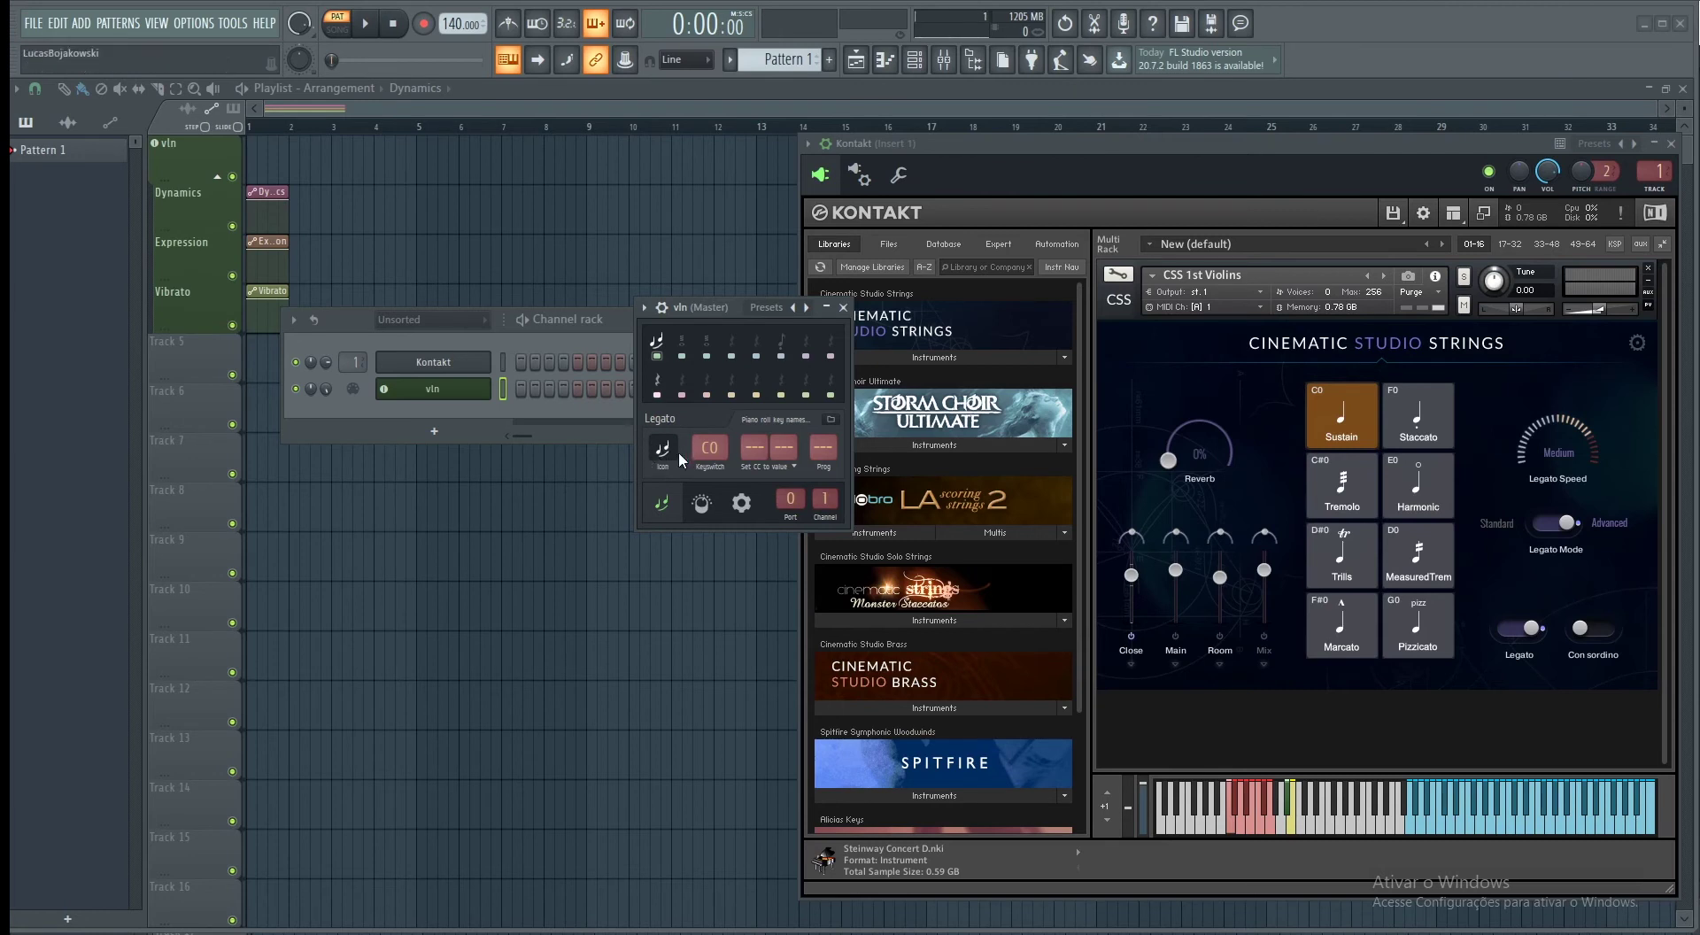
click(706, 345)
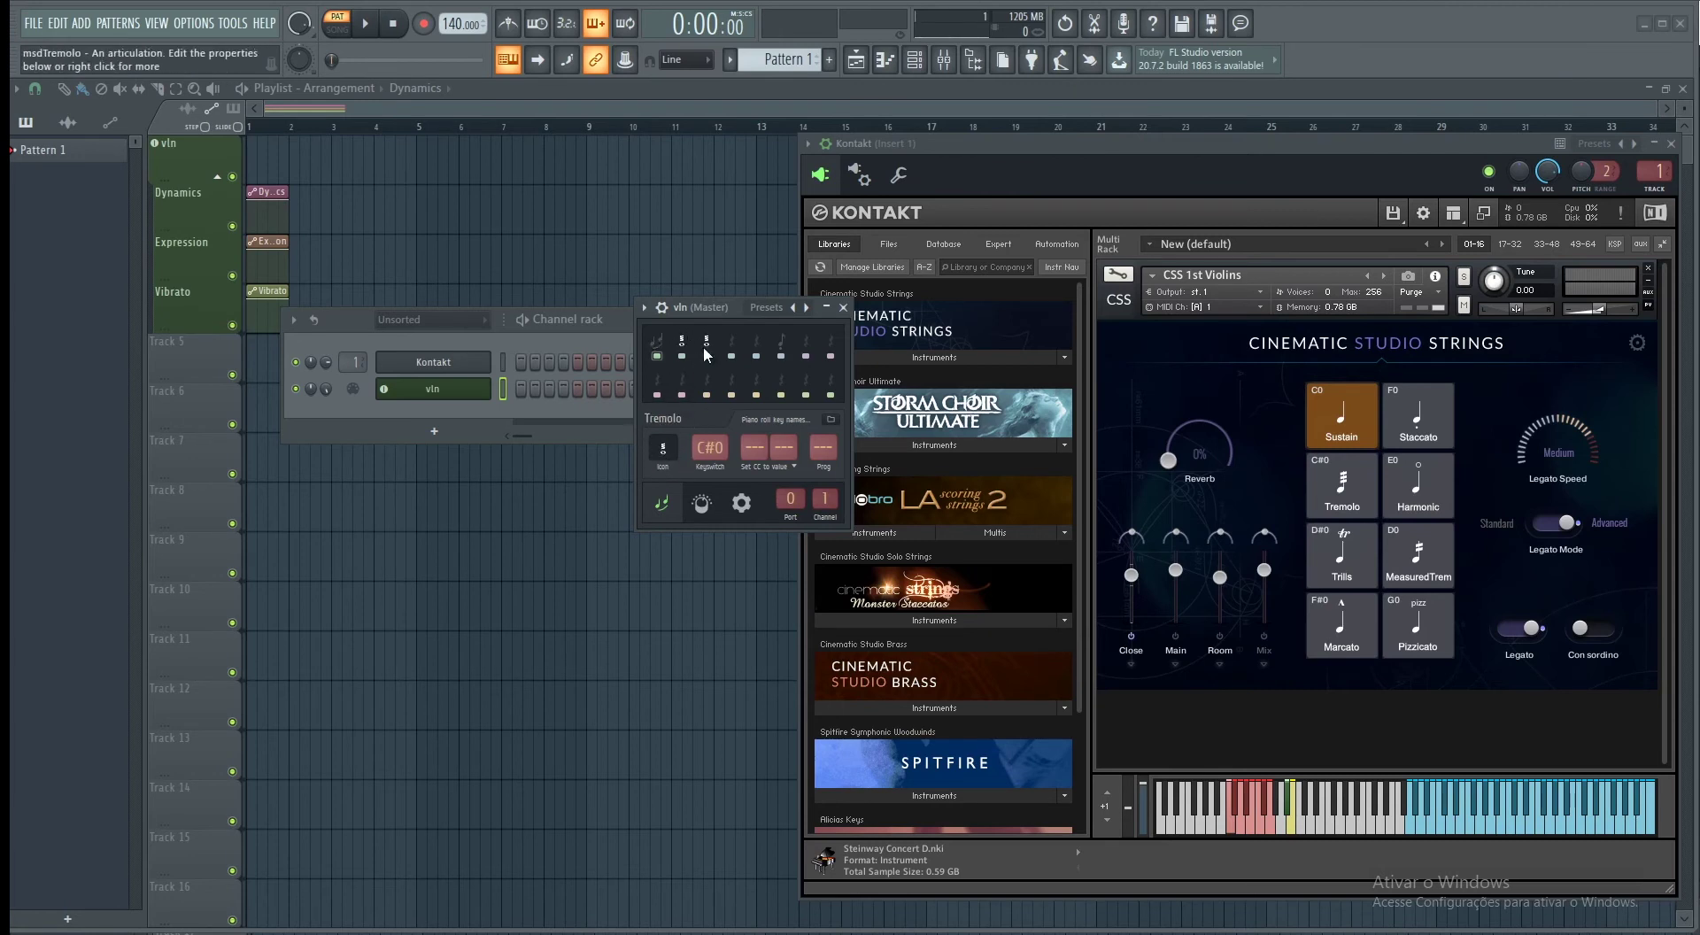
click(731, 348)
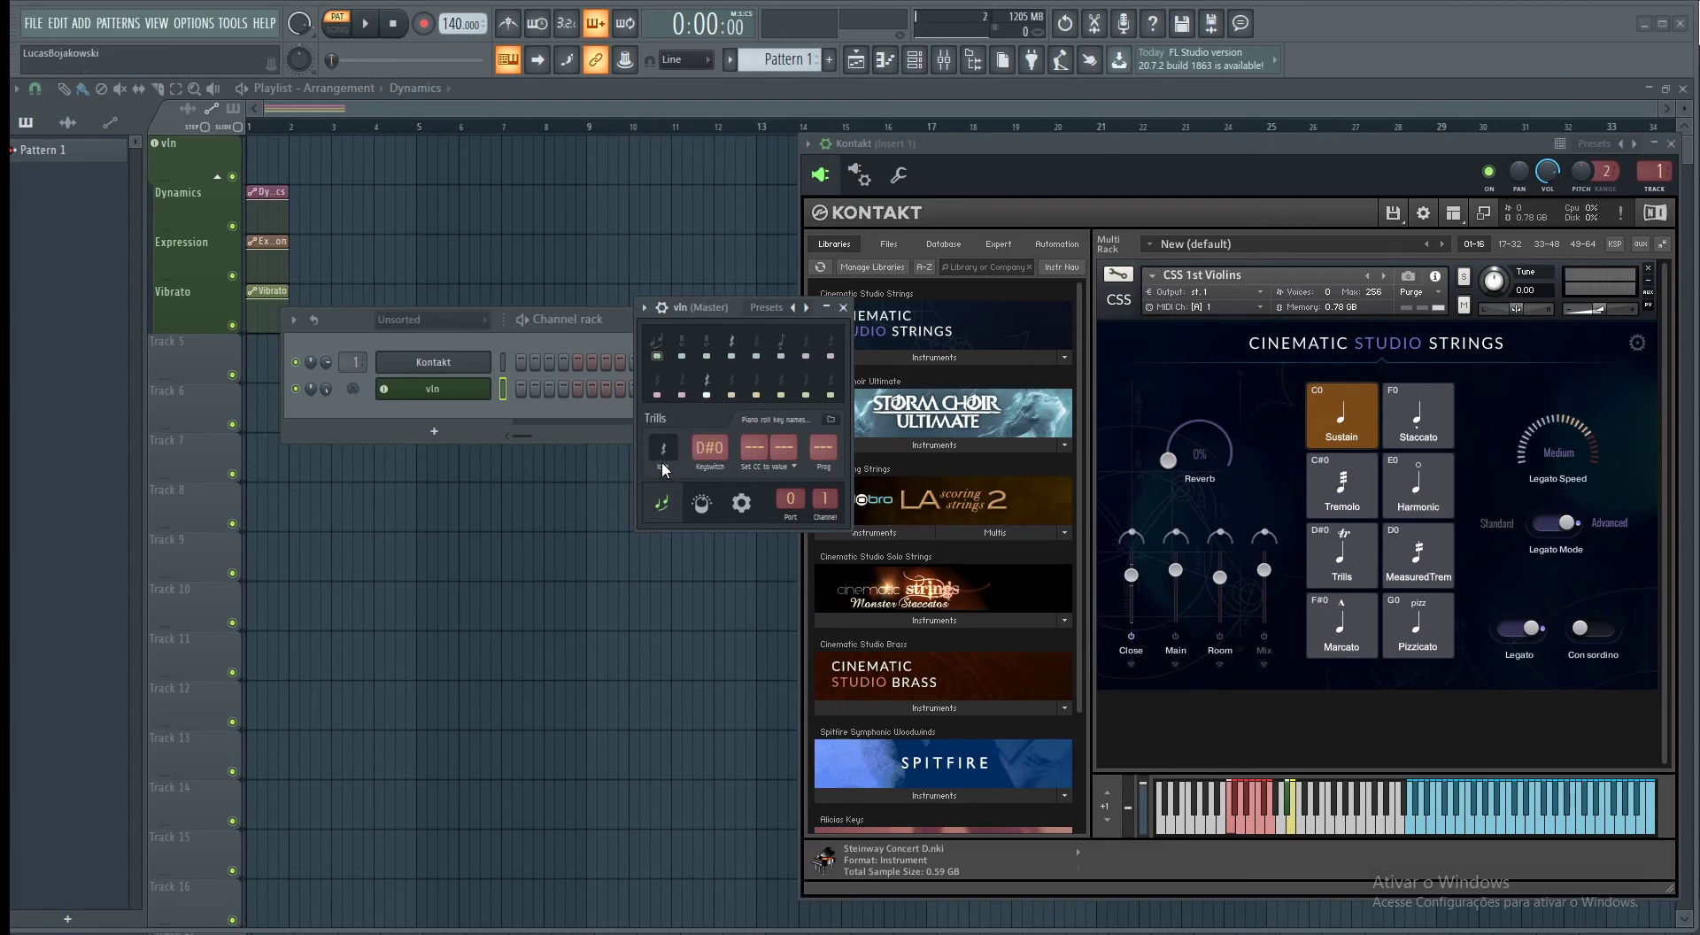
click(756, 346)
click(780, 345)
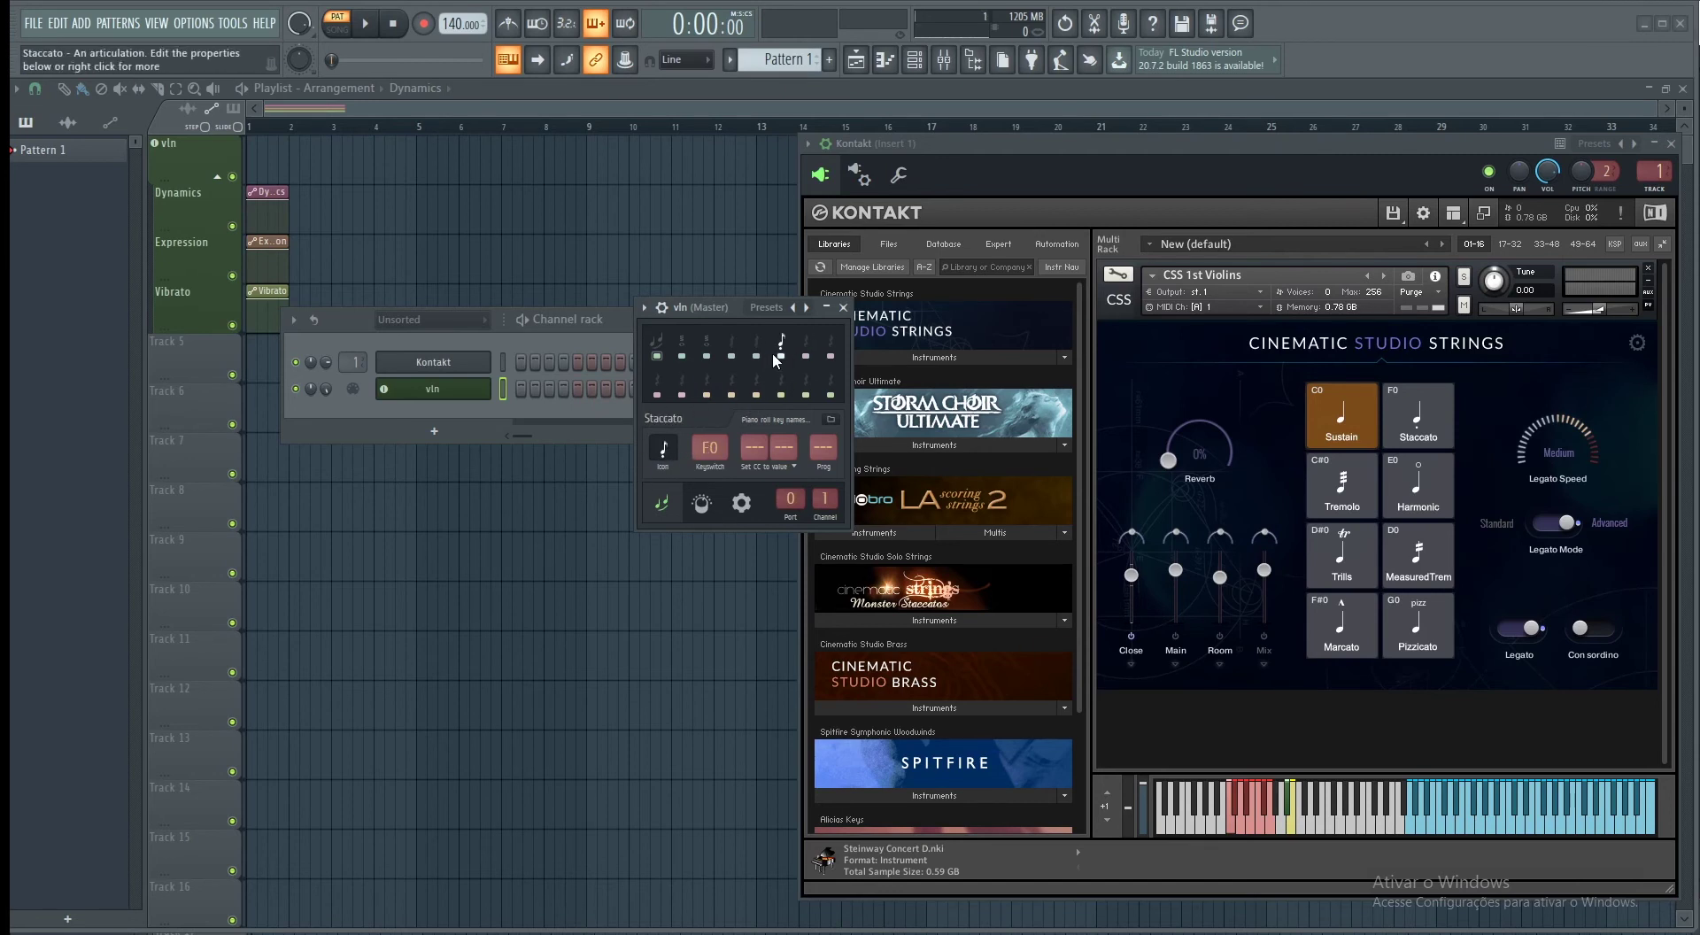
Step: Name articulation 7 (F#0) Marcato and articulation 8 (G0) Pizzicato
click(805, 347)
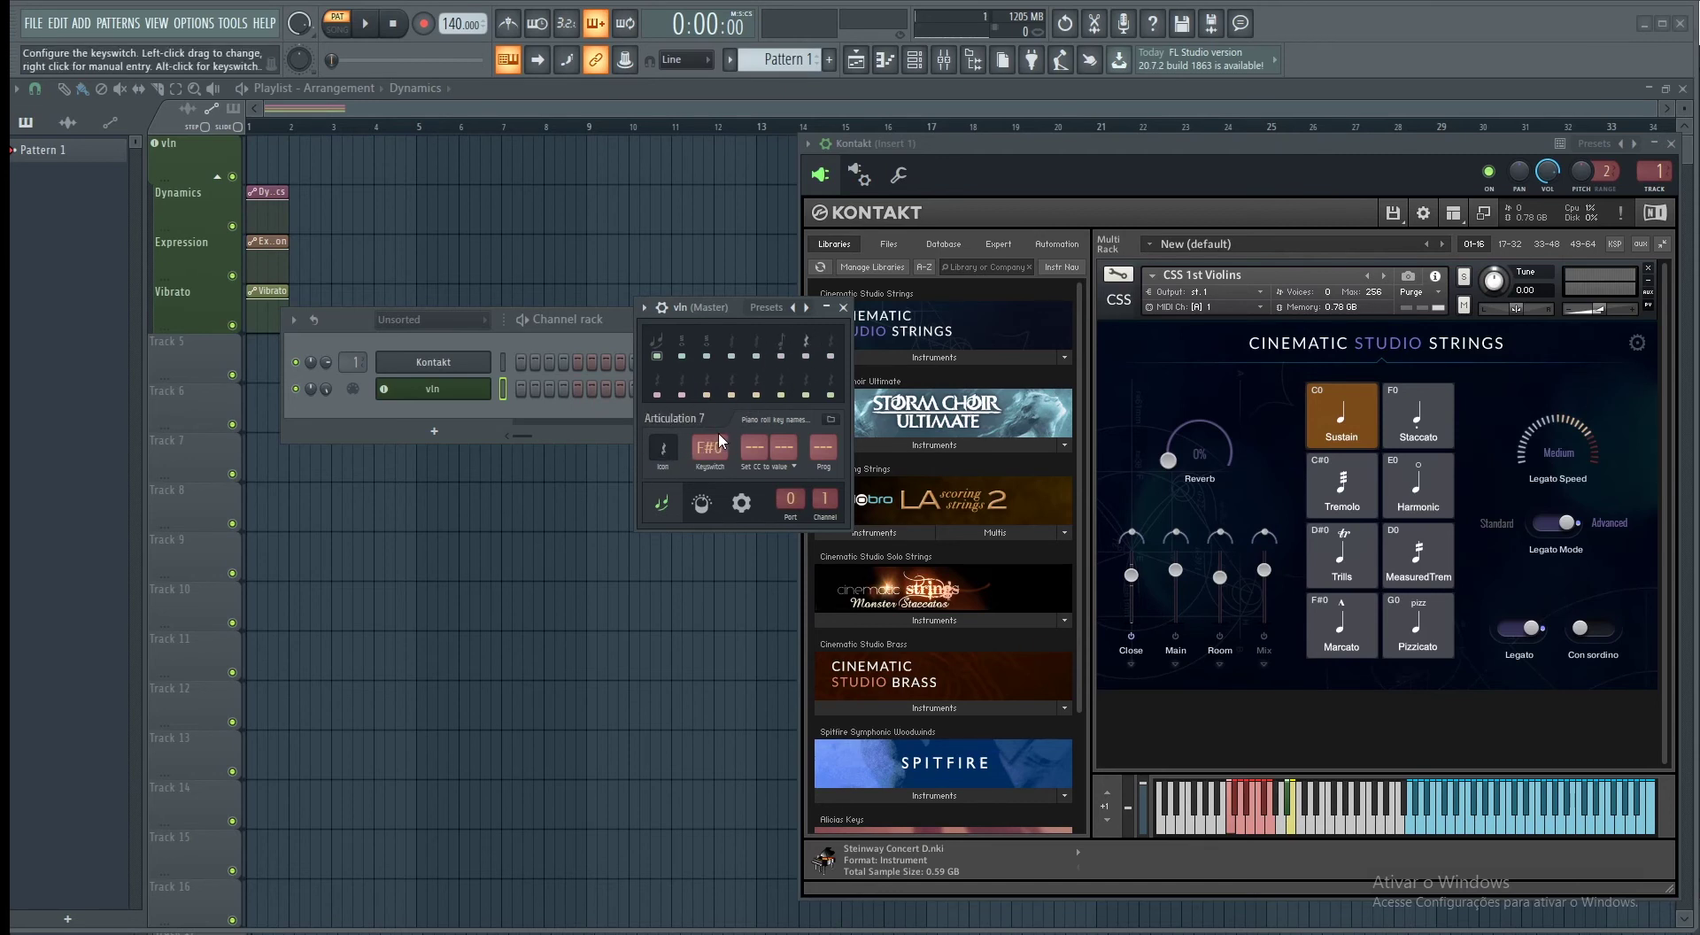
right_click(689, 419)
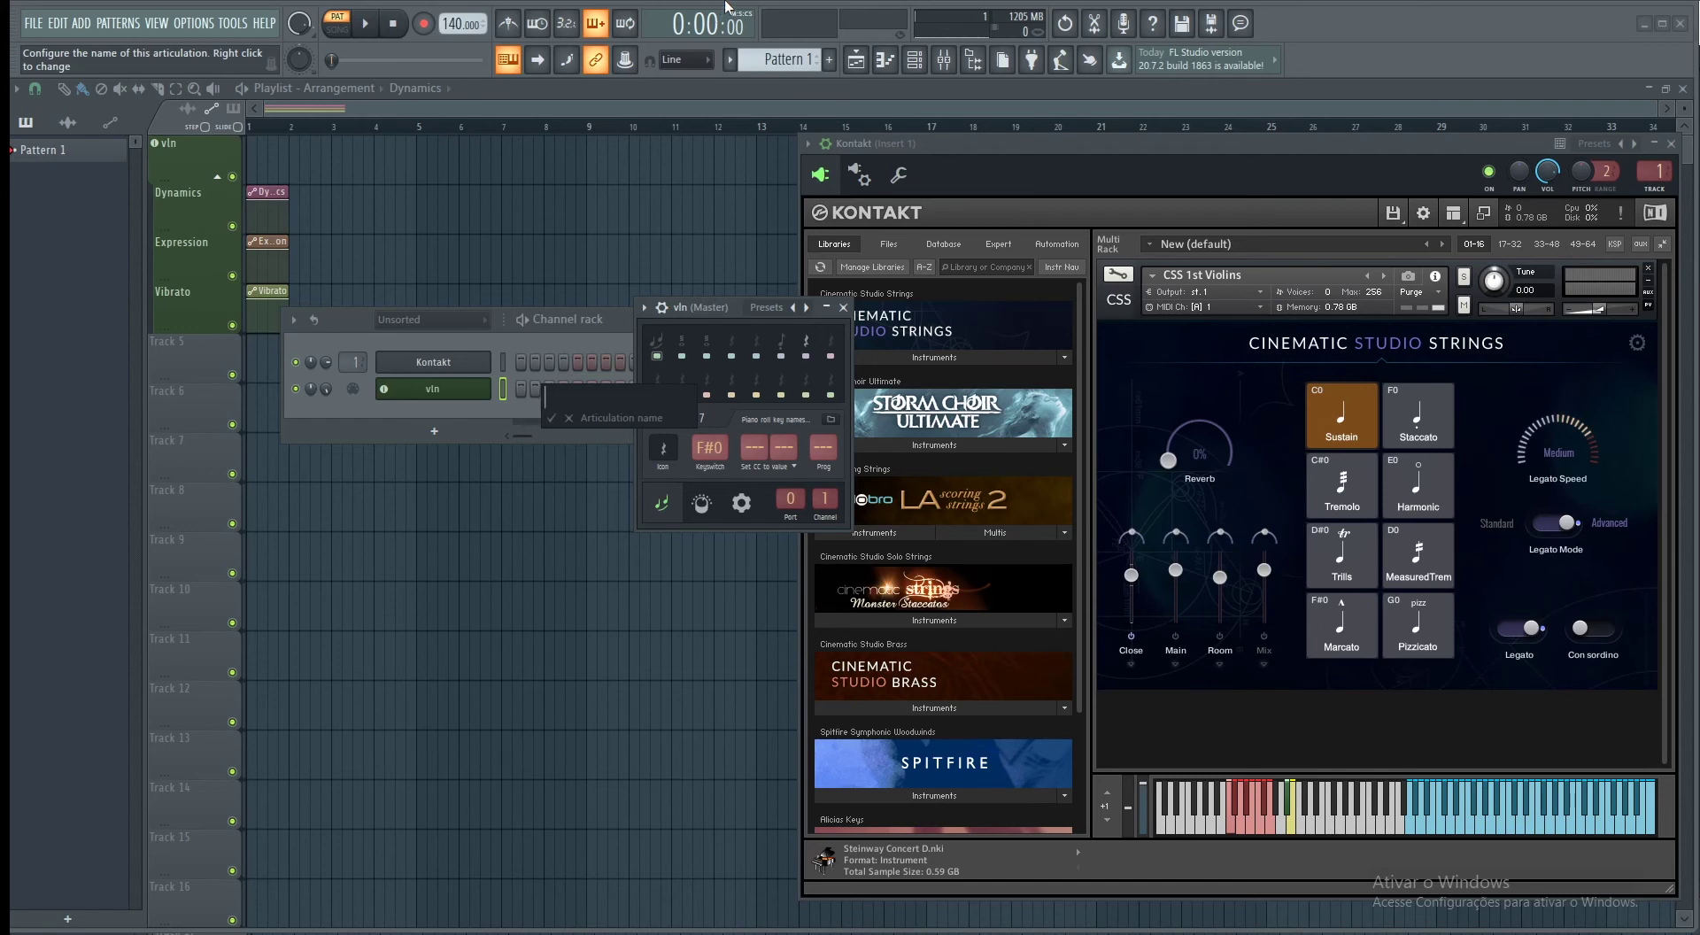
key(Return)
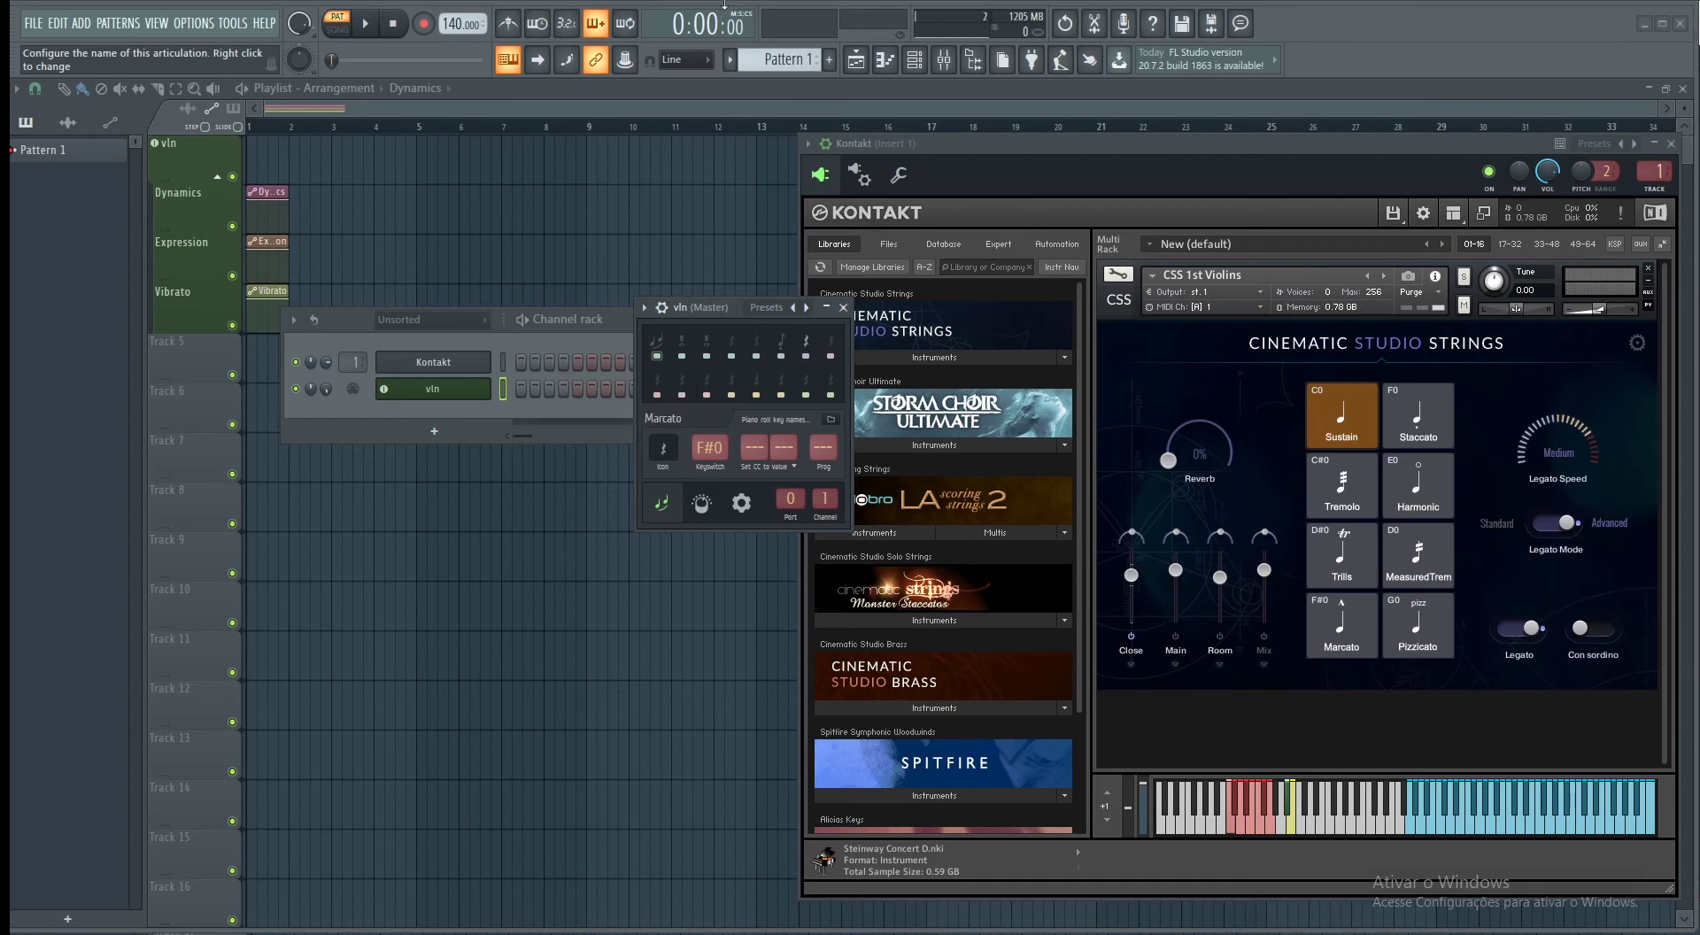
click(829, 340)
text(Pizzicato)
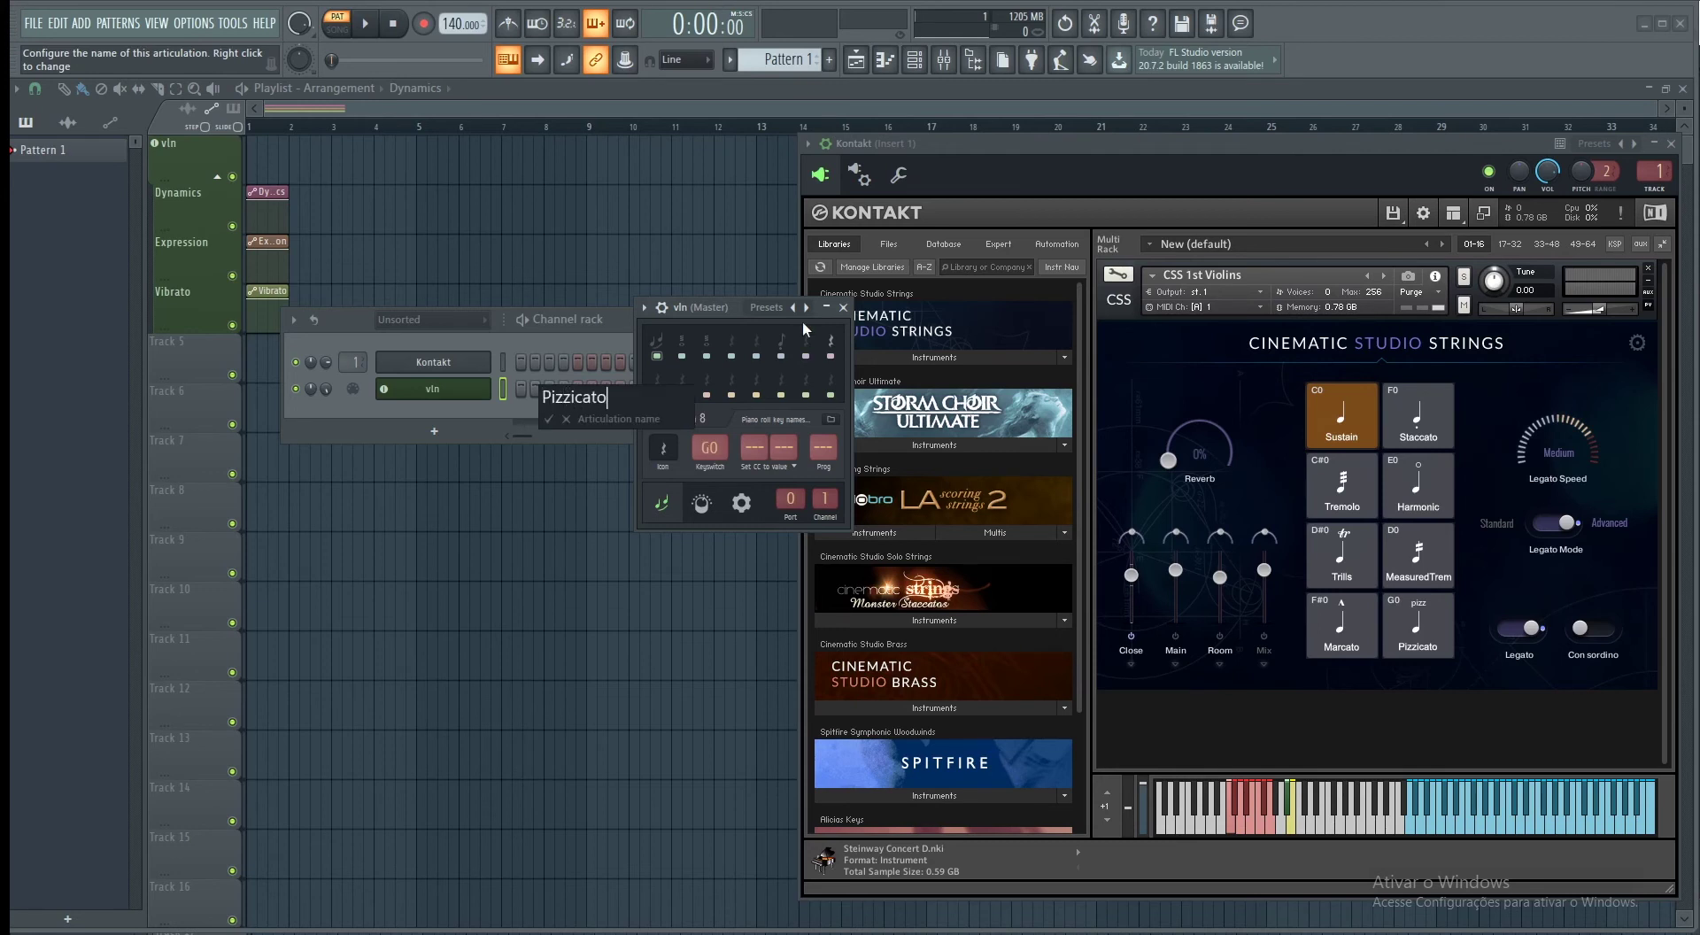
key(Return)
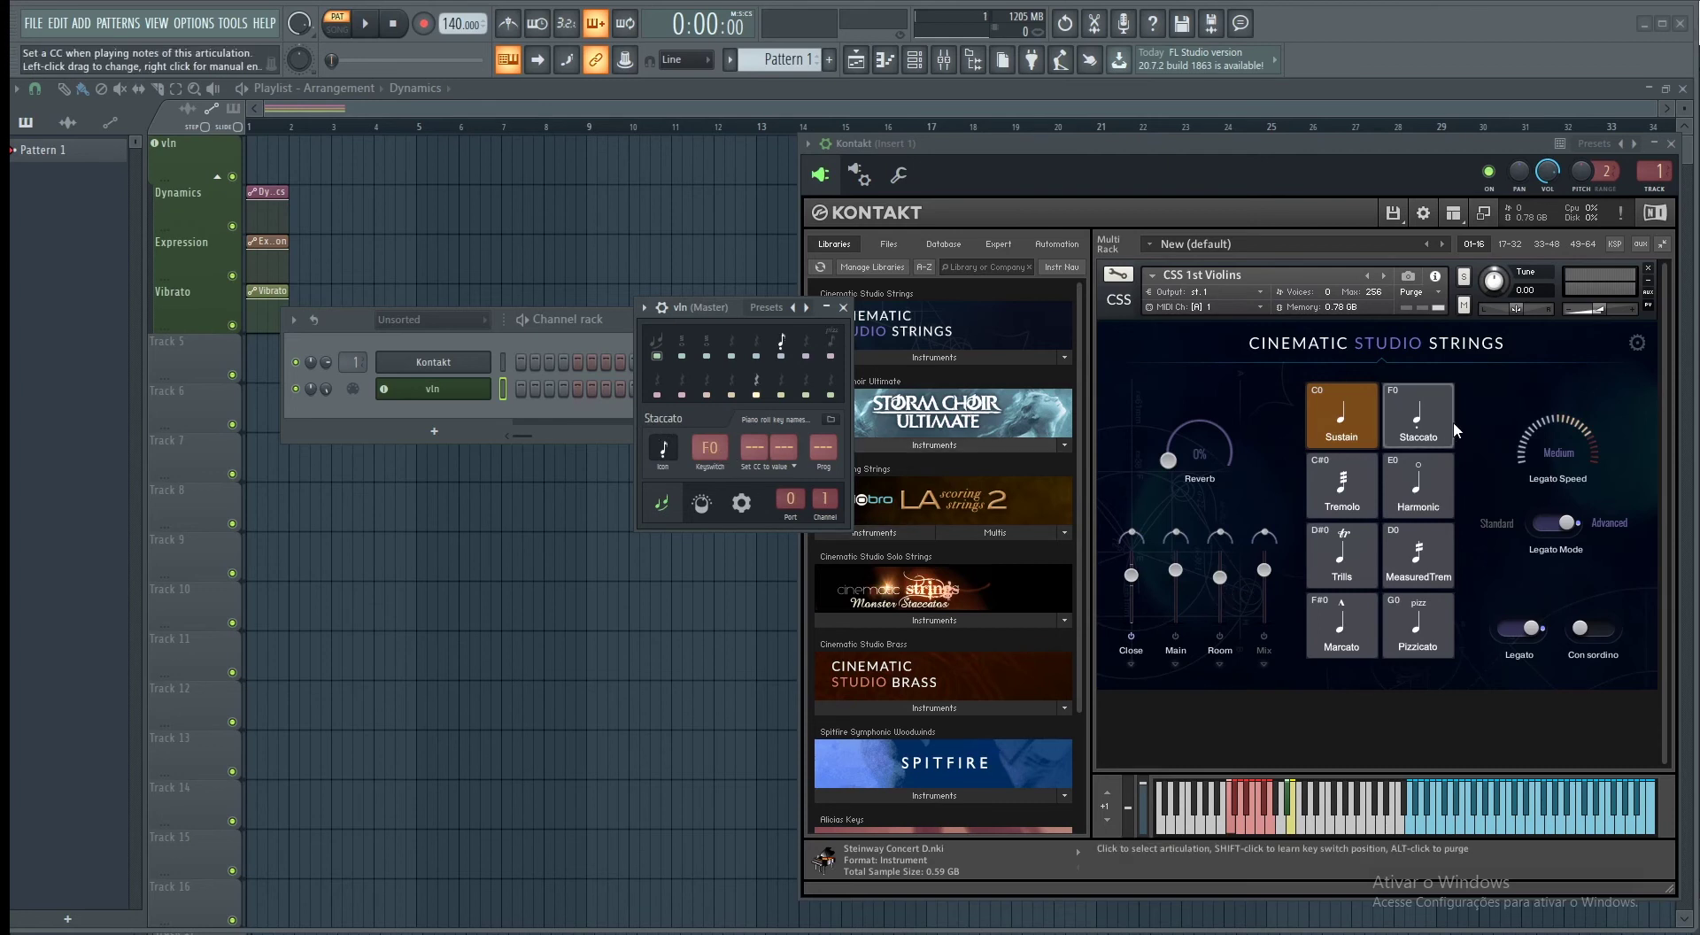
Step: Switch CSS 1st Violins to Staccato in Kontakt and select the Legato articulation in BRSO Articulate
click(1421, 416)
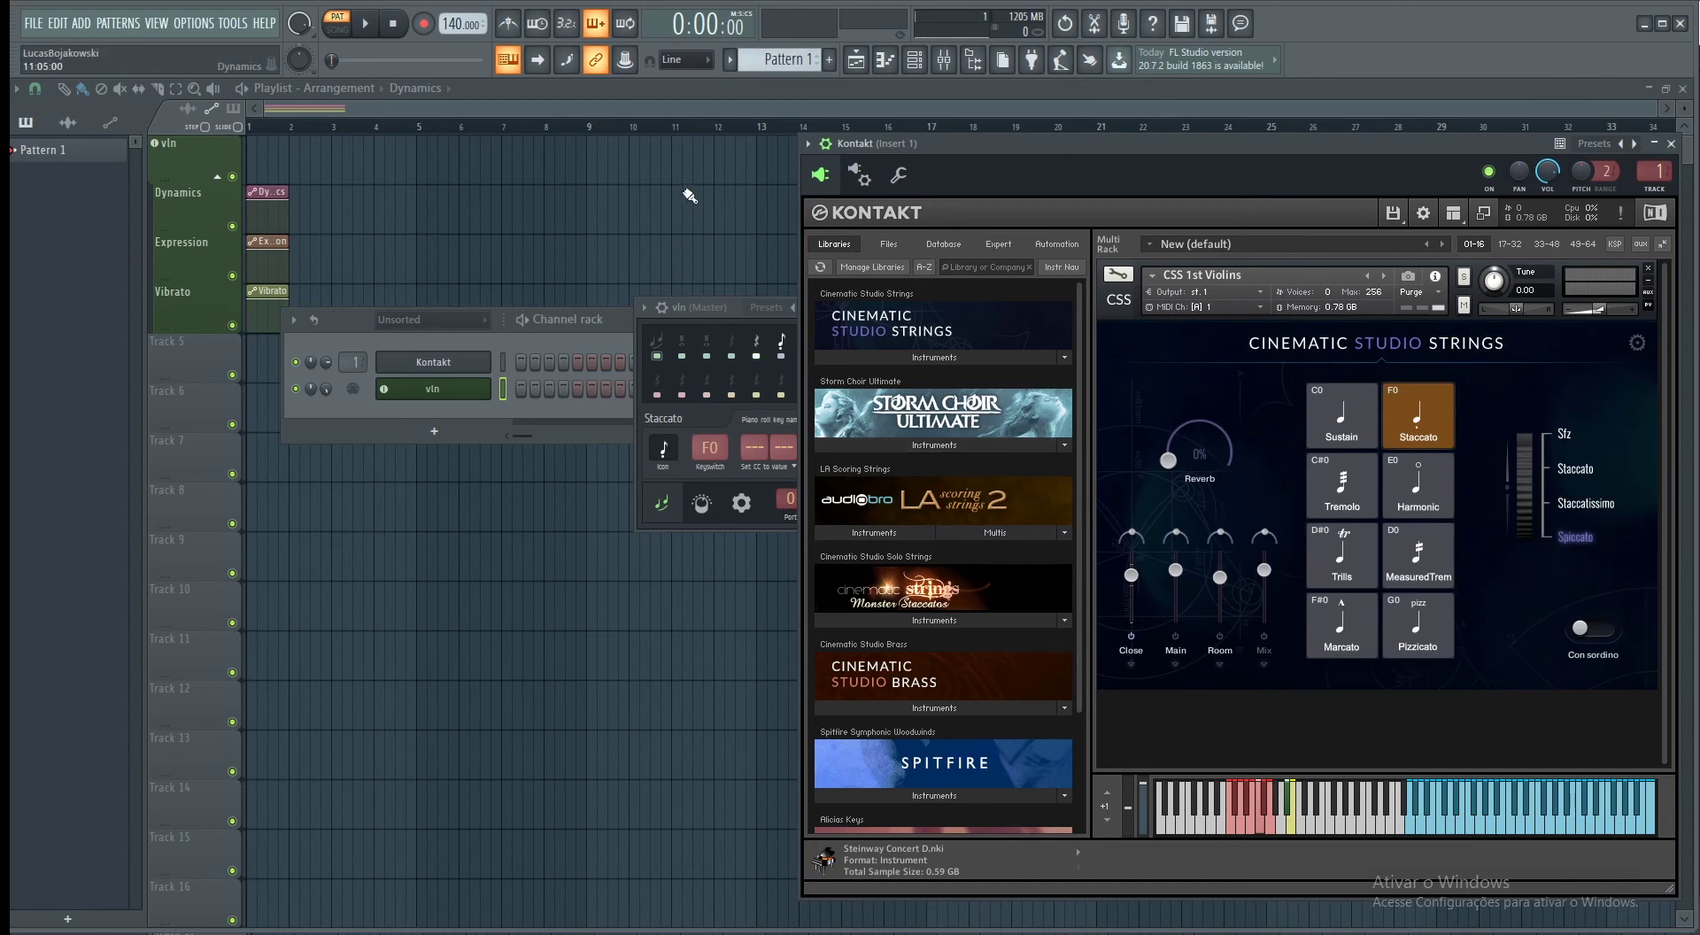
click(673, 397)
click(708, 347)
click(709, 351)
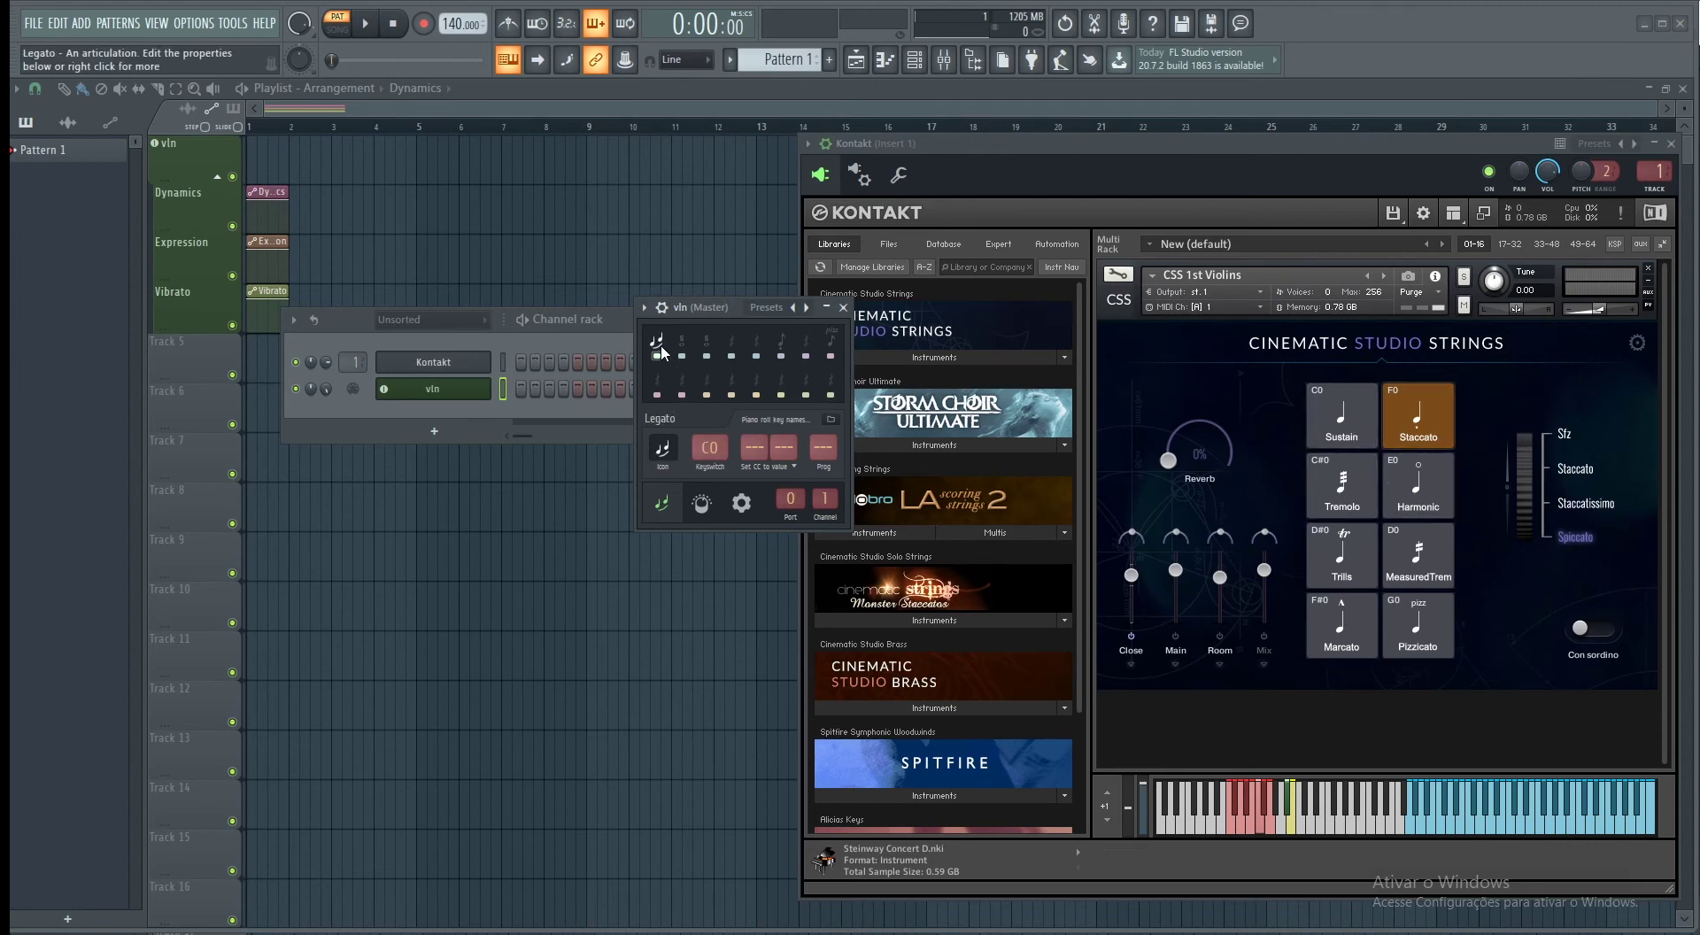
Step: Try a different keyswitch number for the Legato articulation, and set it back to 24 (C0)
right_click(710, 450)
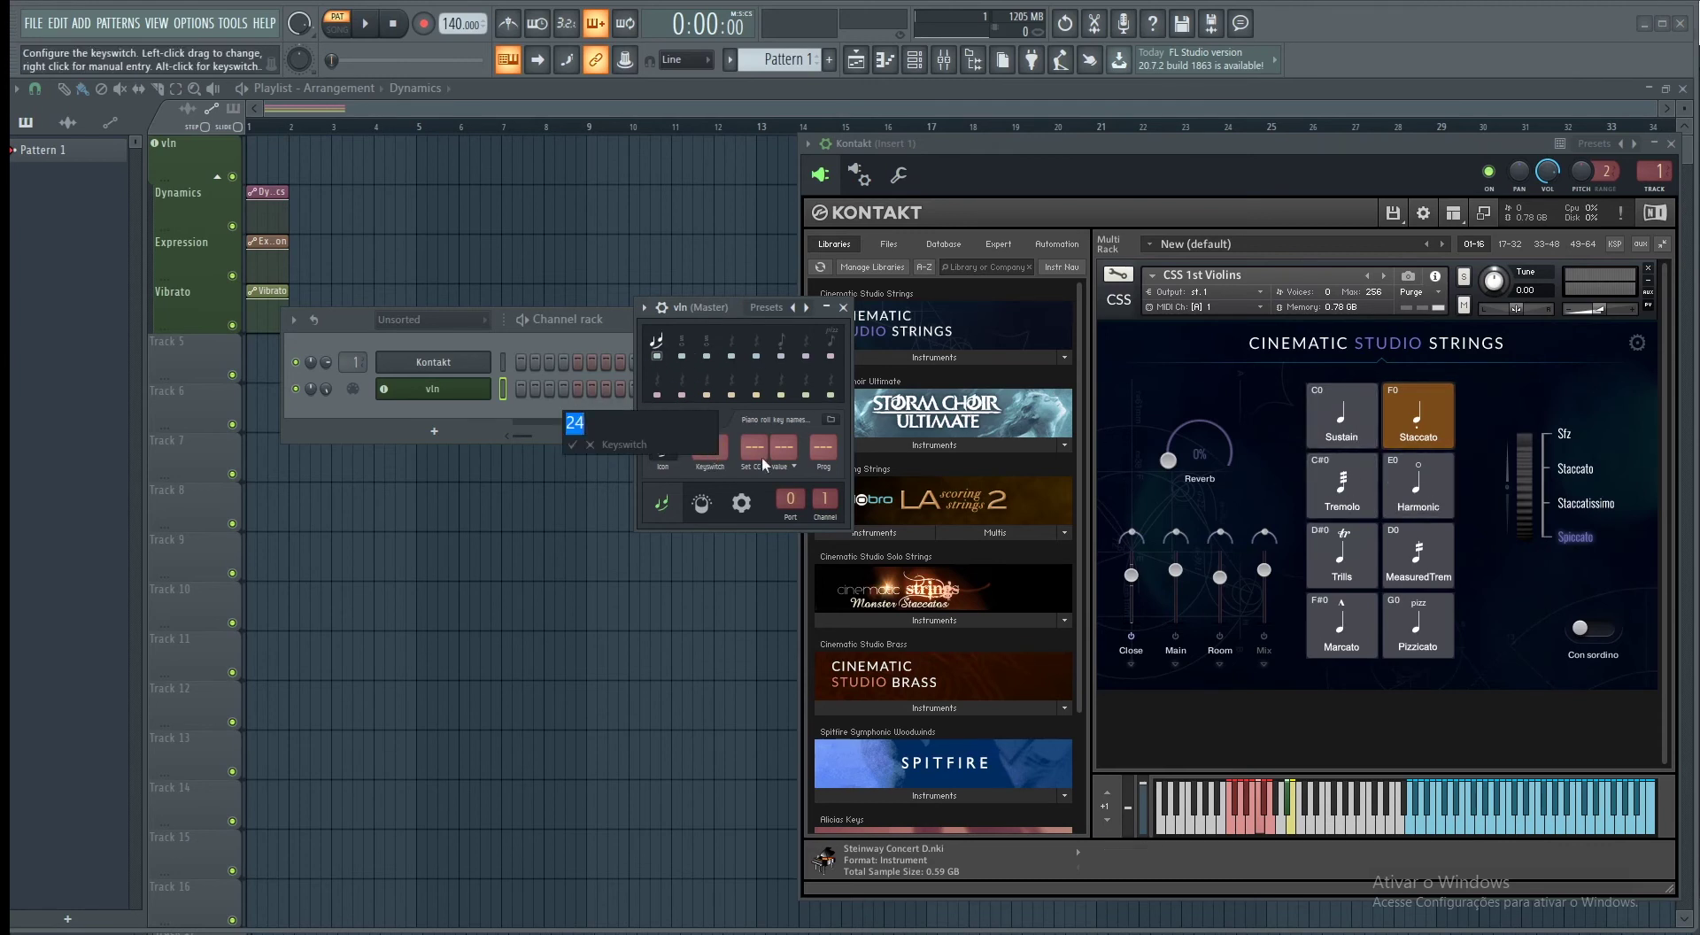
text(24)
key(Return)
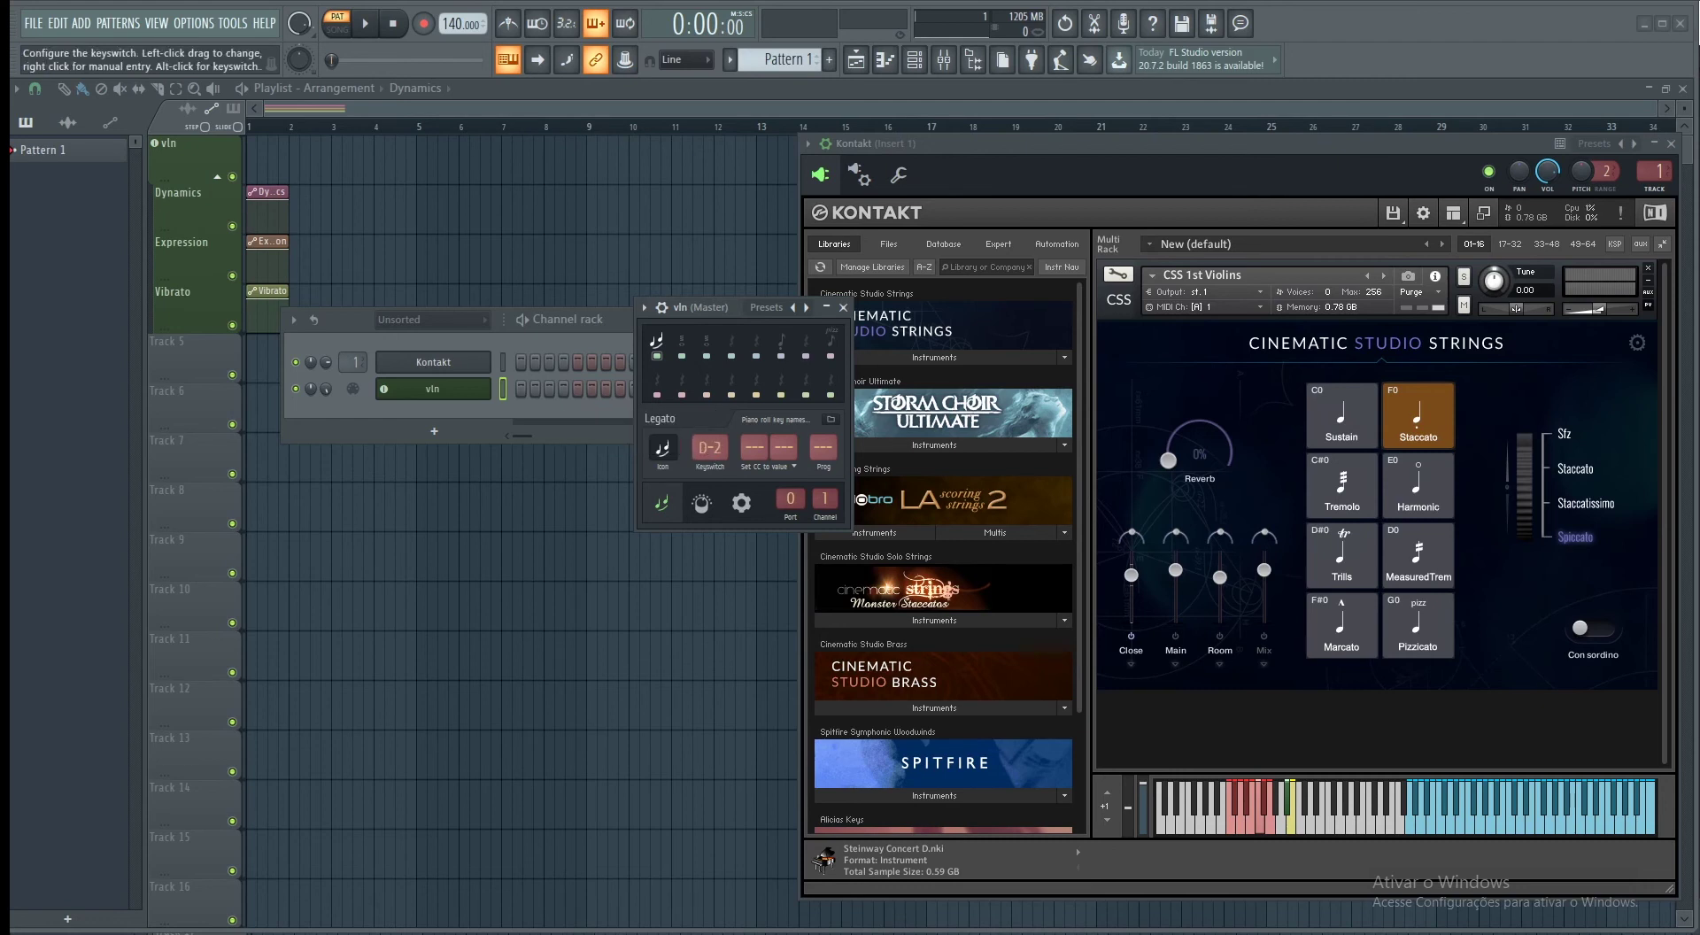
drag(708, 447, 709, 447)
right_click(705, 447)
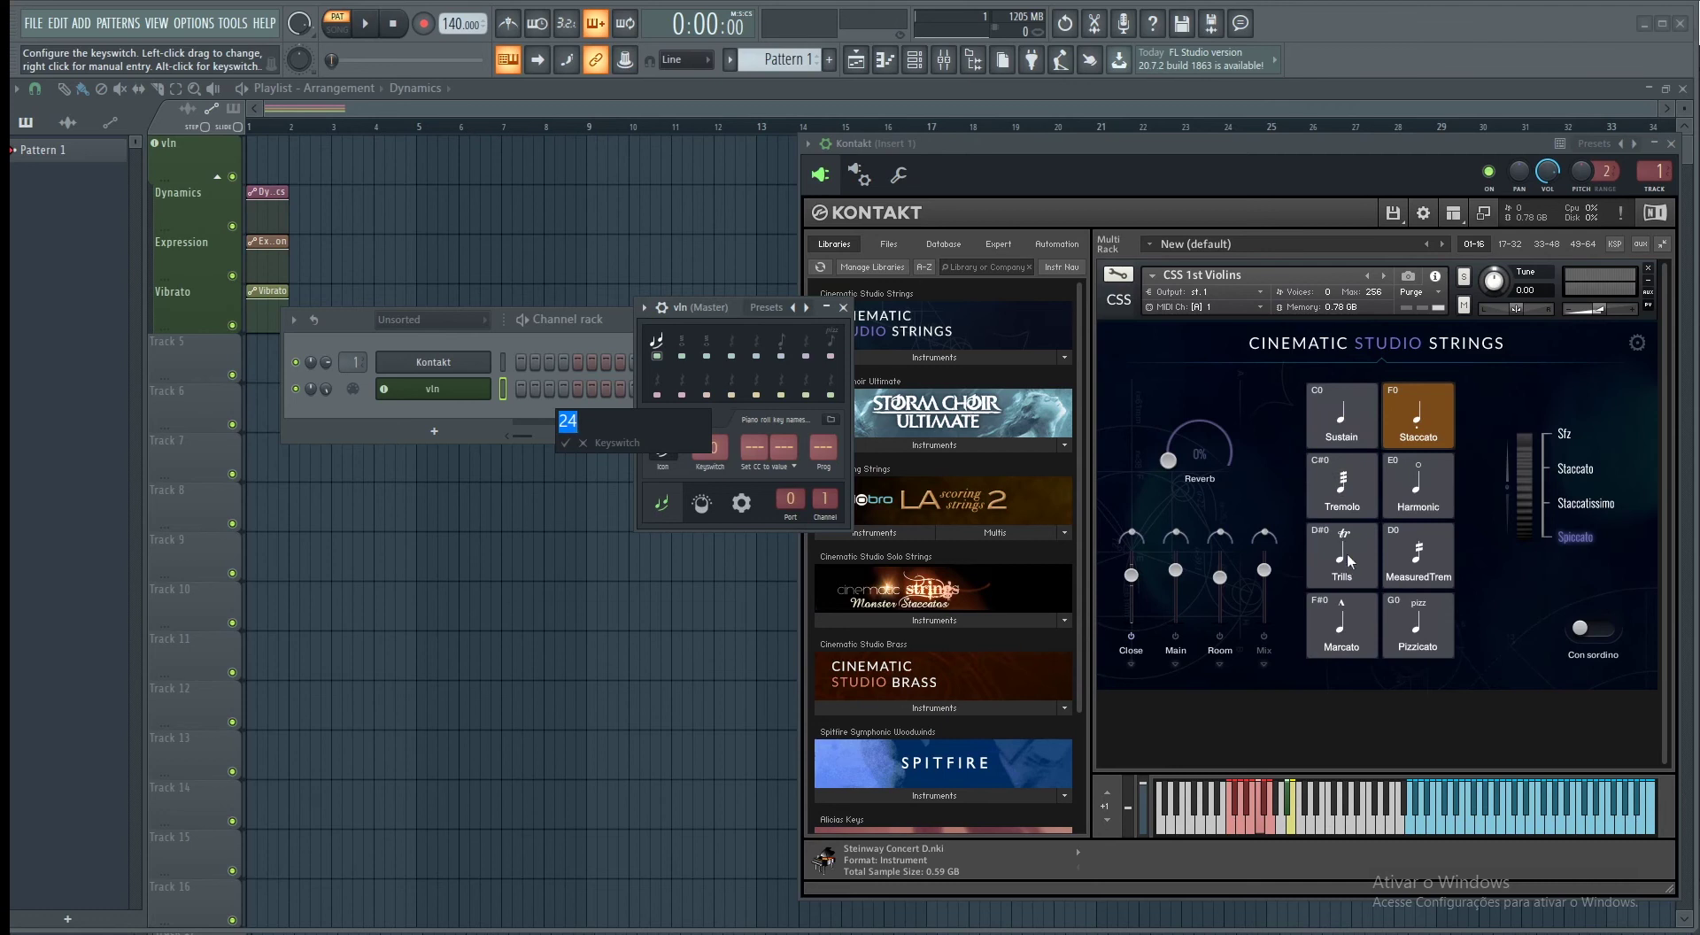
key(Return)
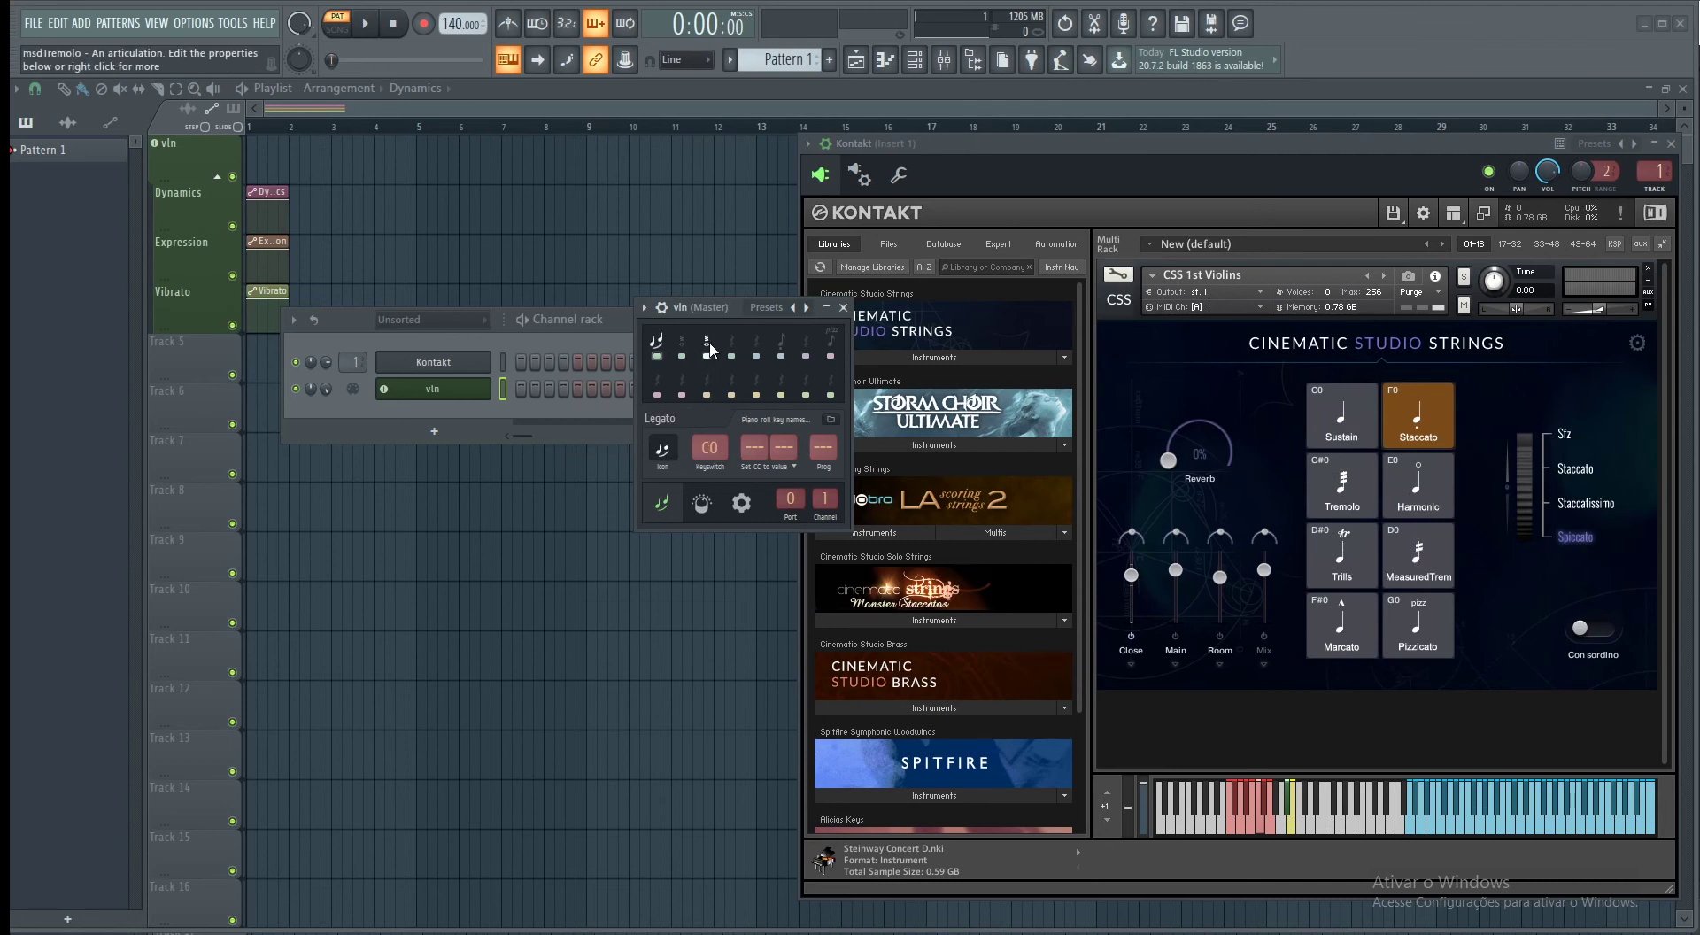
Step: Open the vln channel's piano roll and choose the blue-violet articulation colour for new notes
click(707, 353)
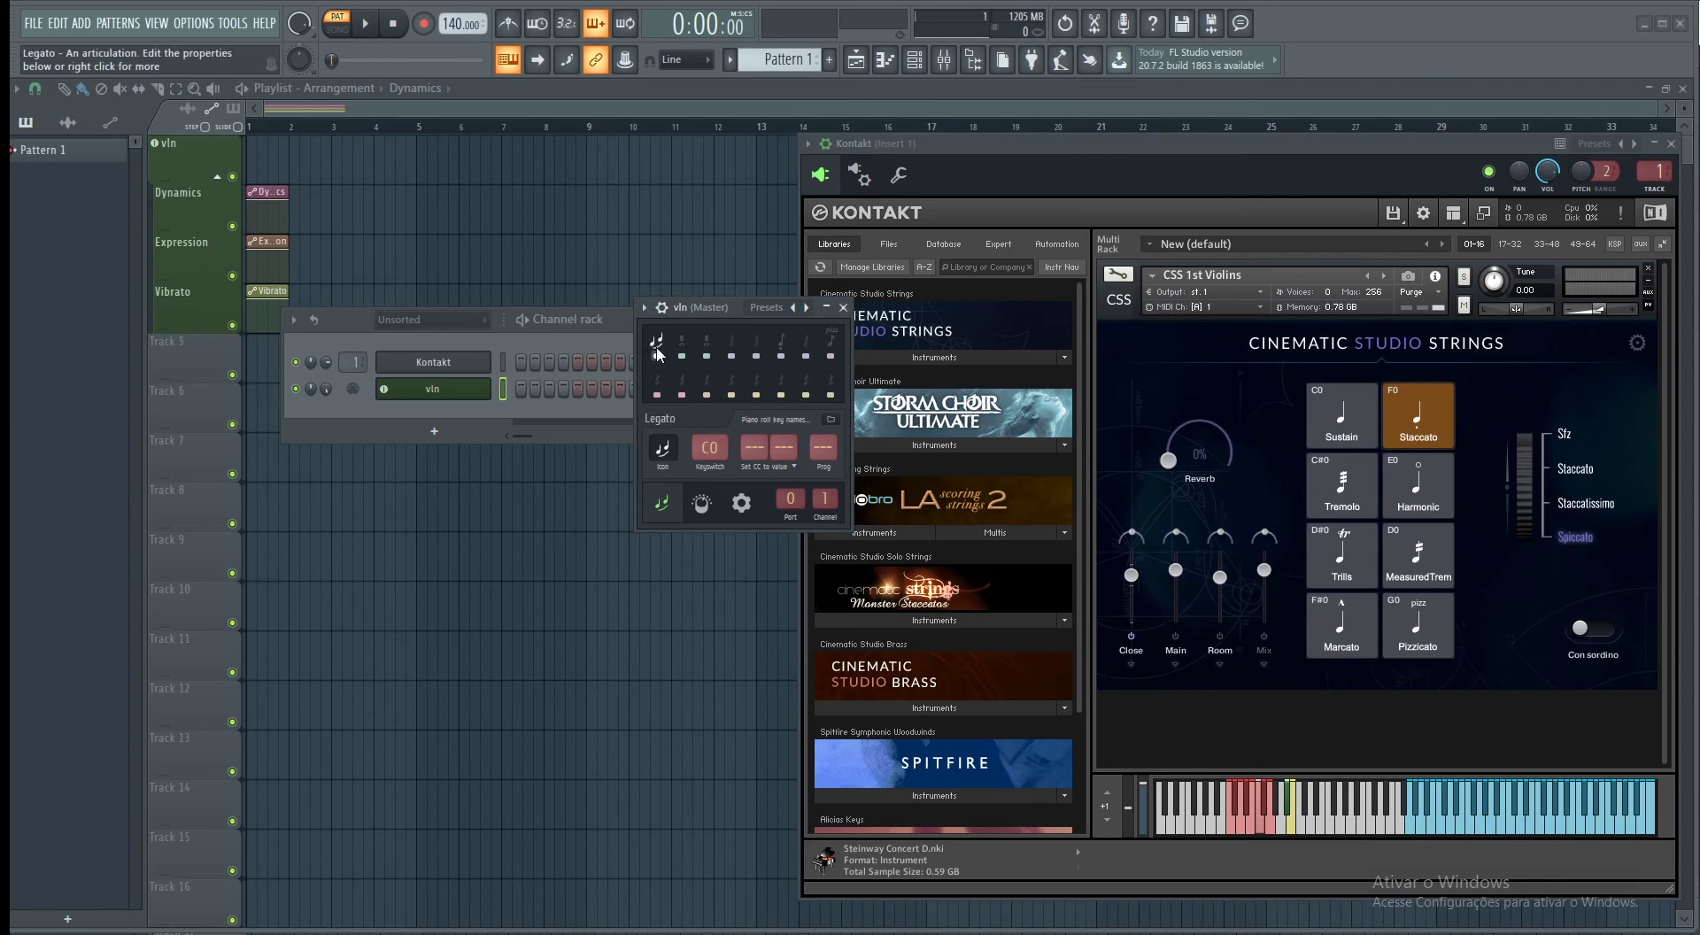
right_click(442, 389)
click(514, 389)
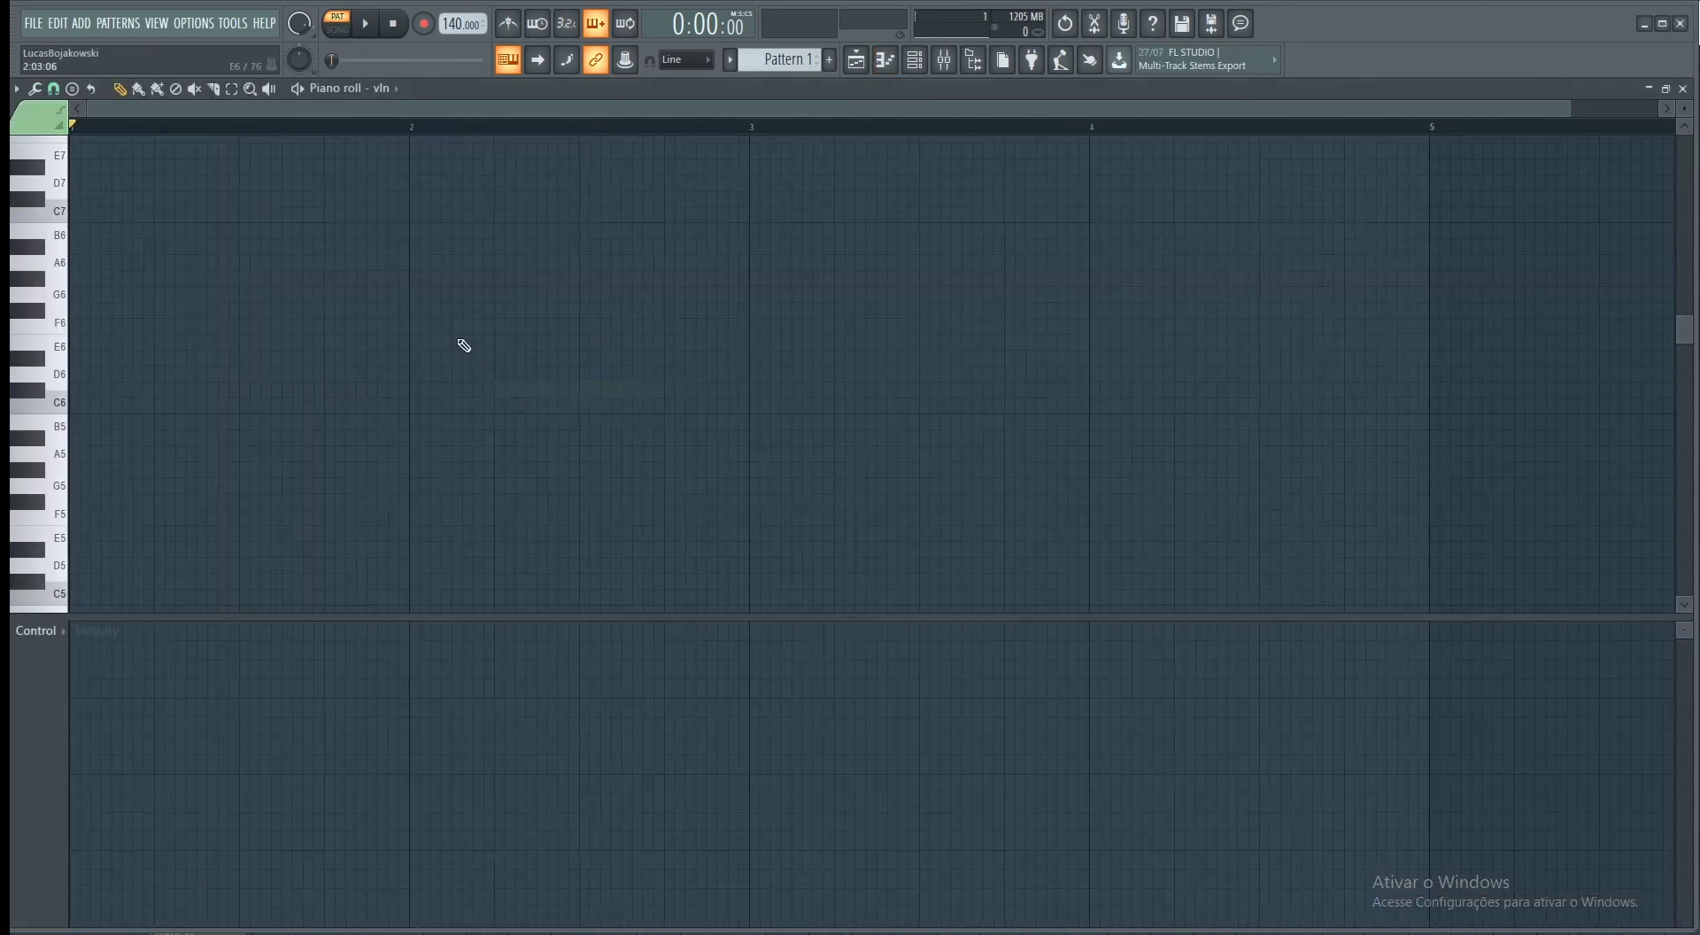
click(26, 128)
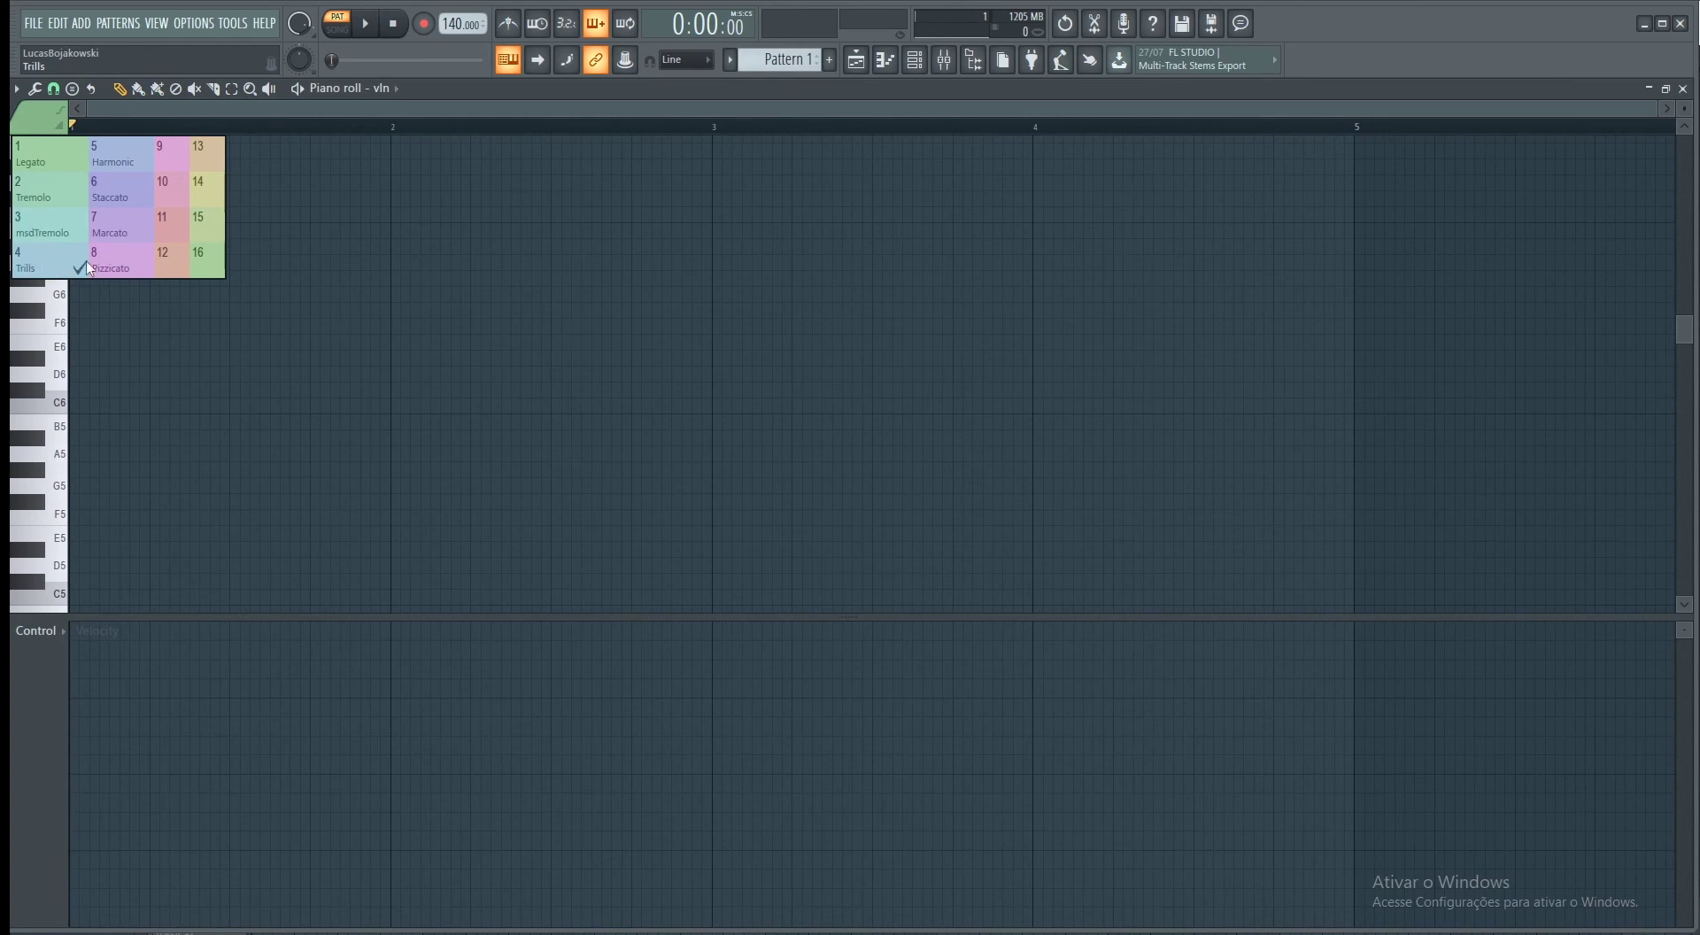
click(100, 152)
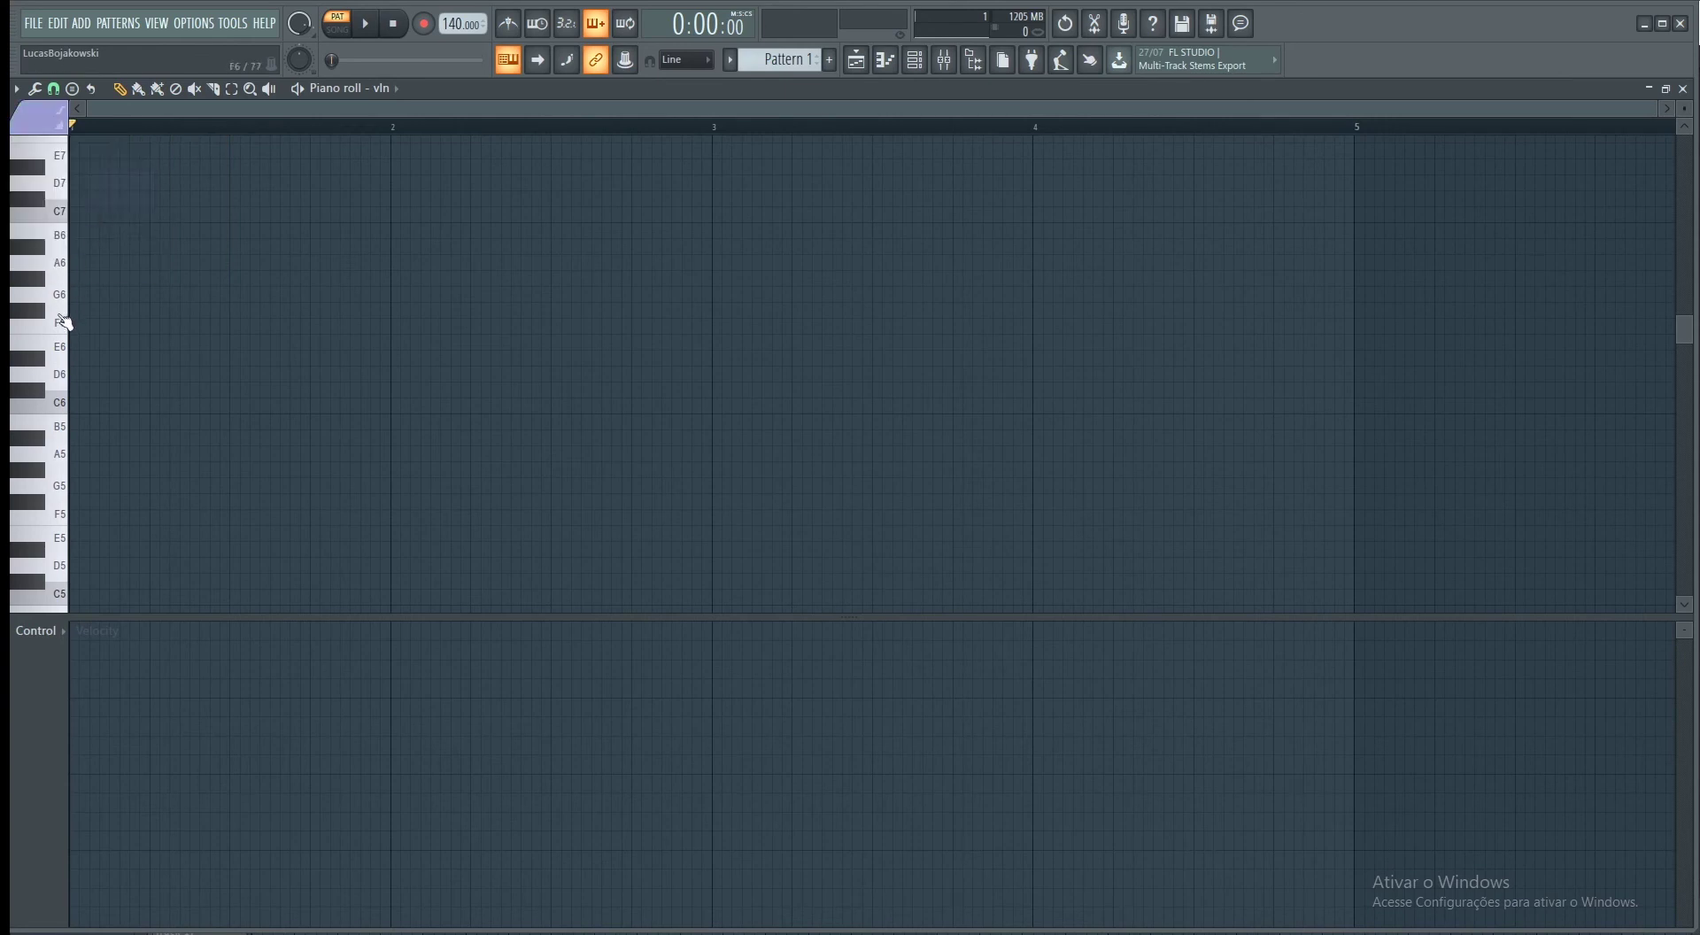
Step: Draw a G5 note about two thirds of a bar long at the start of bar 1 and raise its velocity to nearly maximum
scroll(104, 513, down, 1)
click(77, 438)
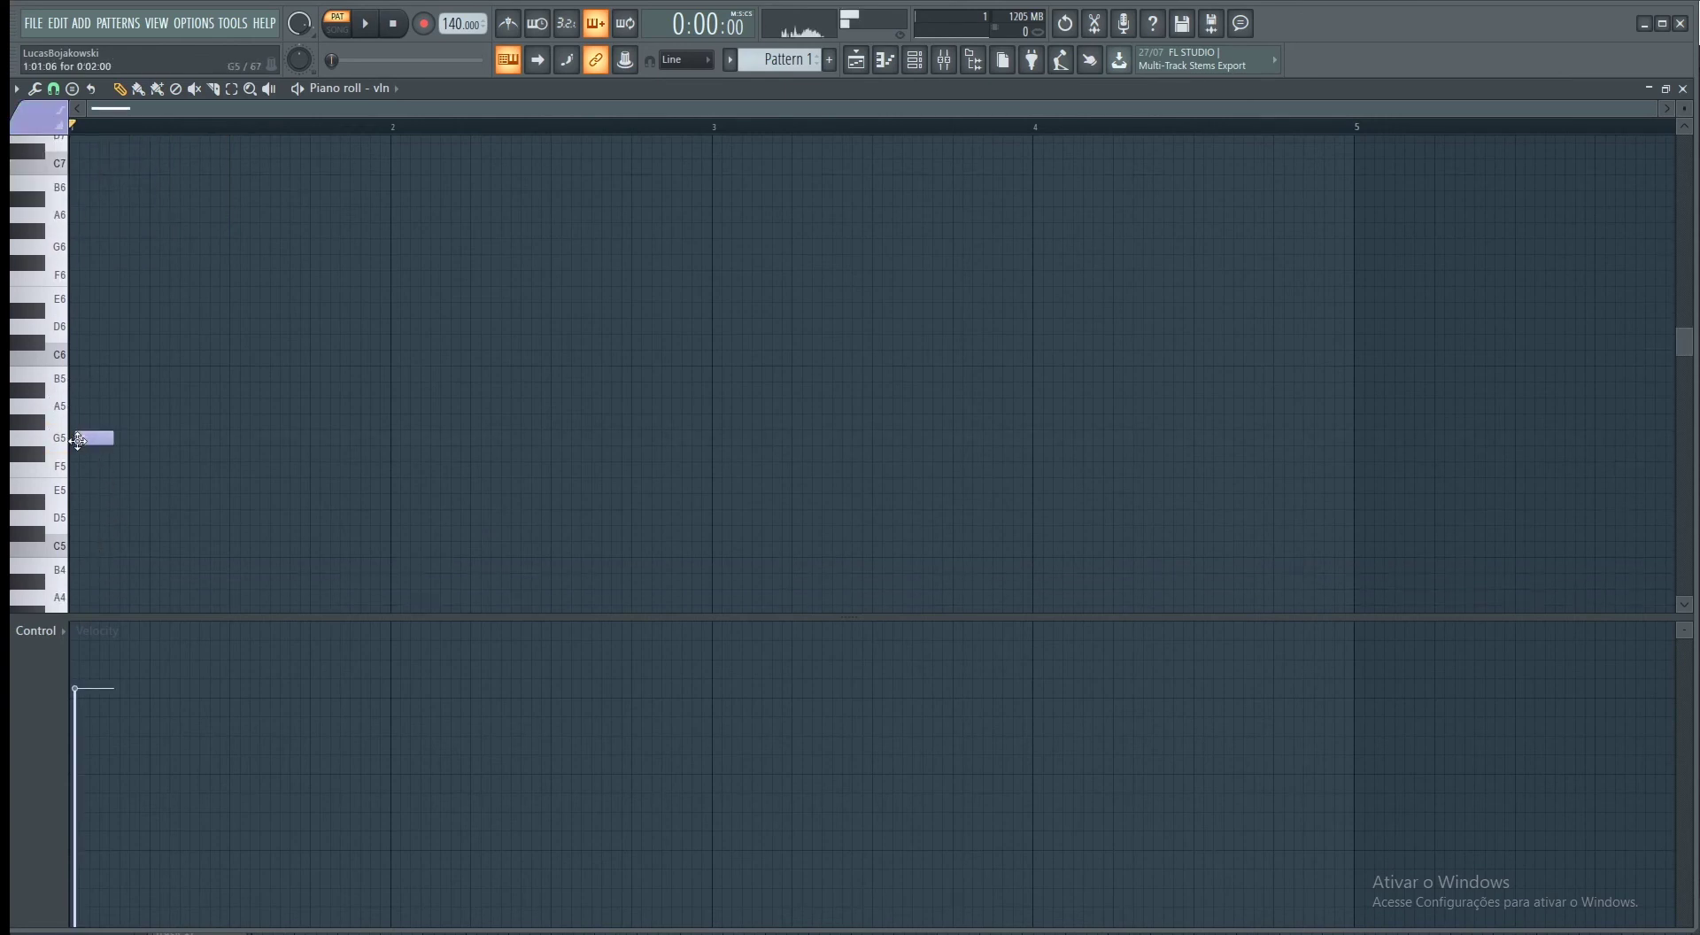
drag(78, 438, 292, 430)
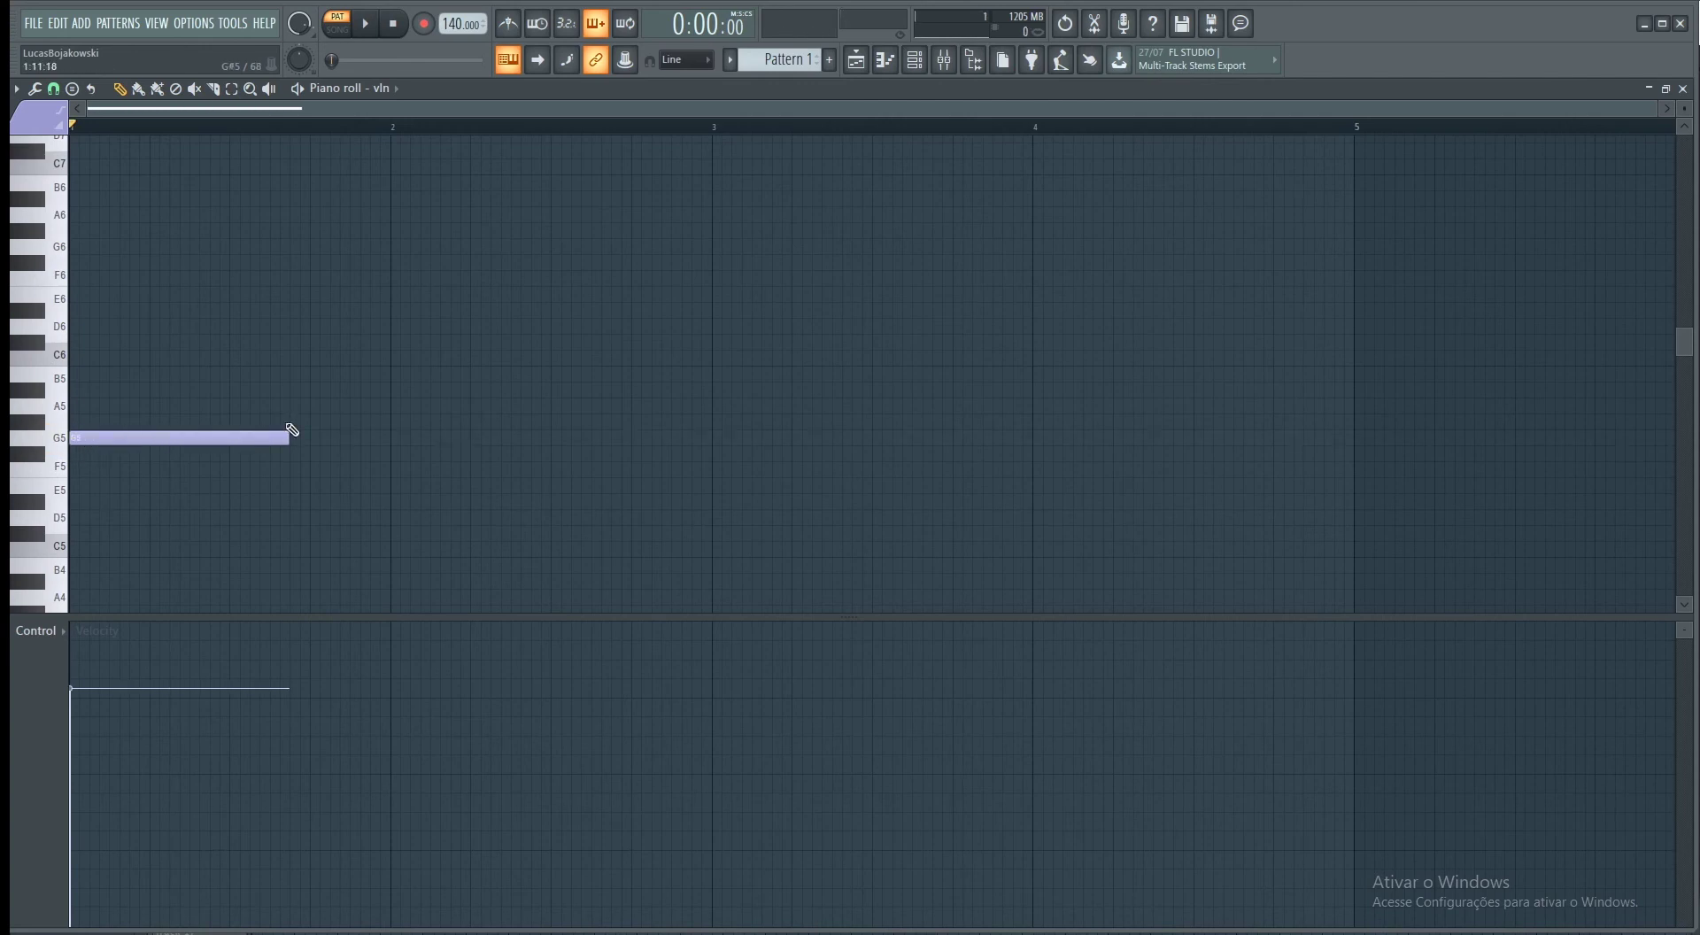
drag(124, 675, 140, 619)
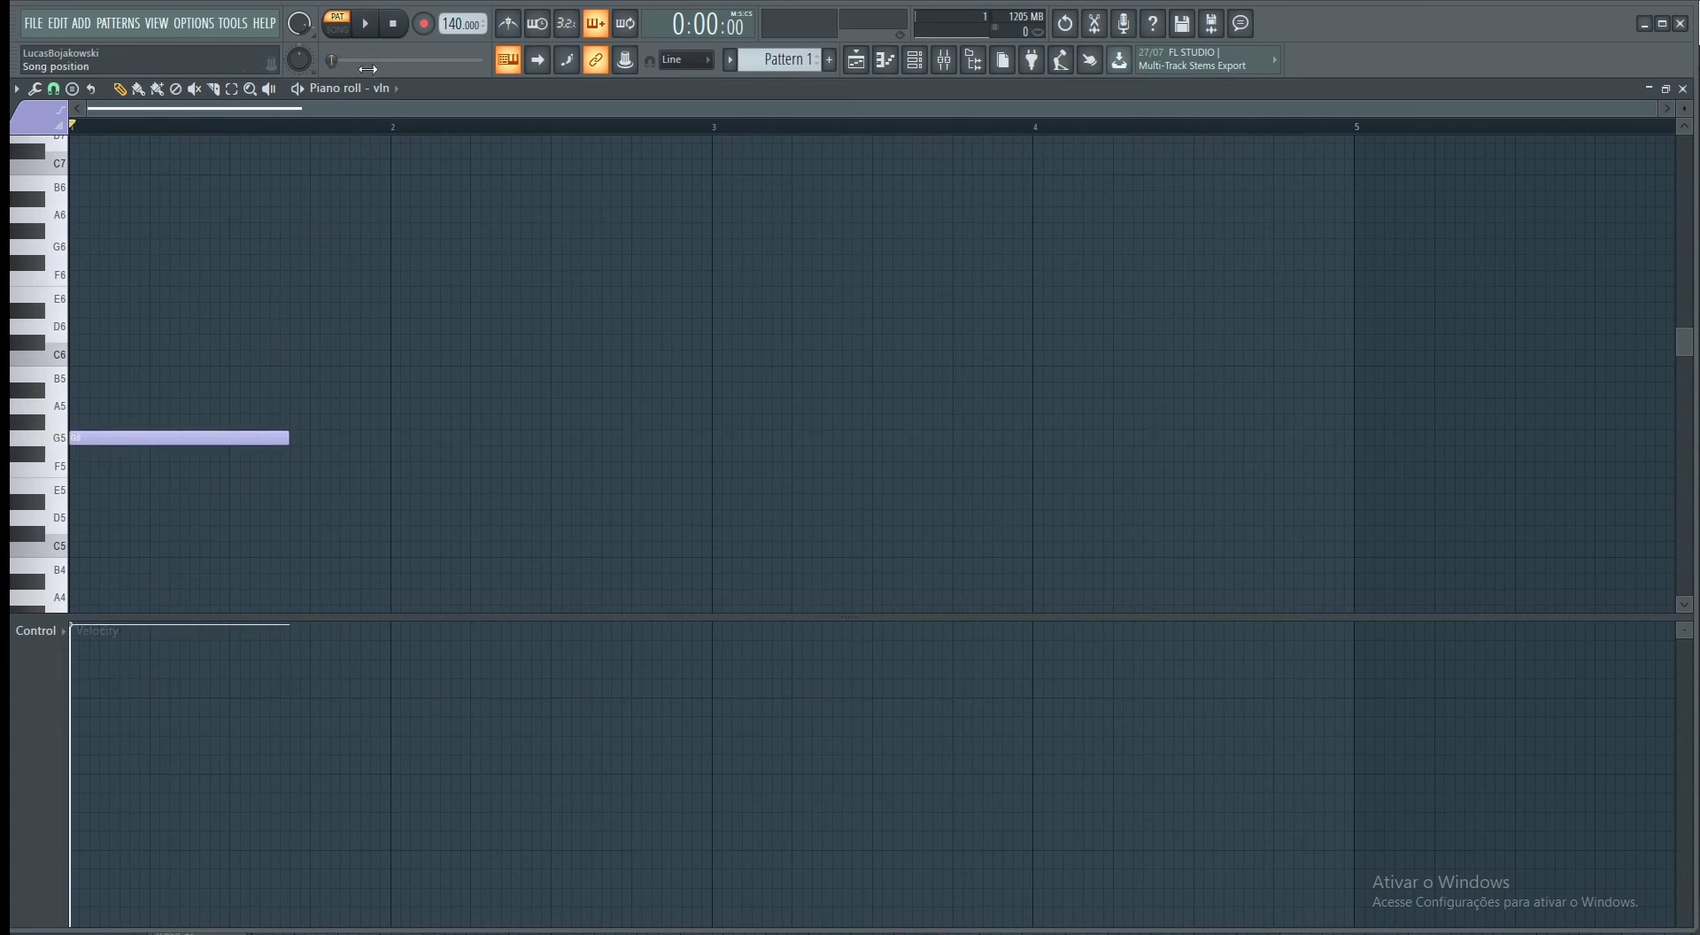
Step: Lengthen the G5 note to about one and a third bars and audition the pattern before and after
key(space)
key(space)
drag(285, 440, 466, 470)
key(space)
key(space)
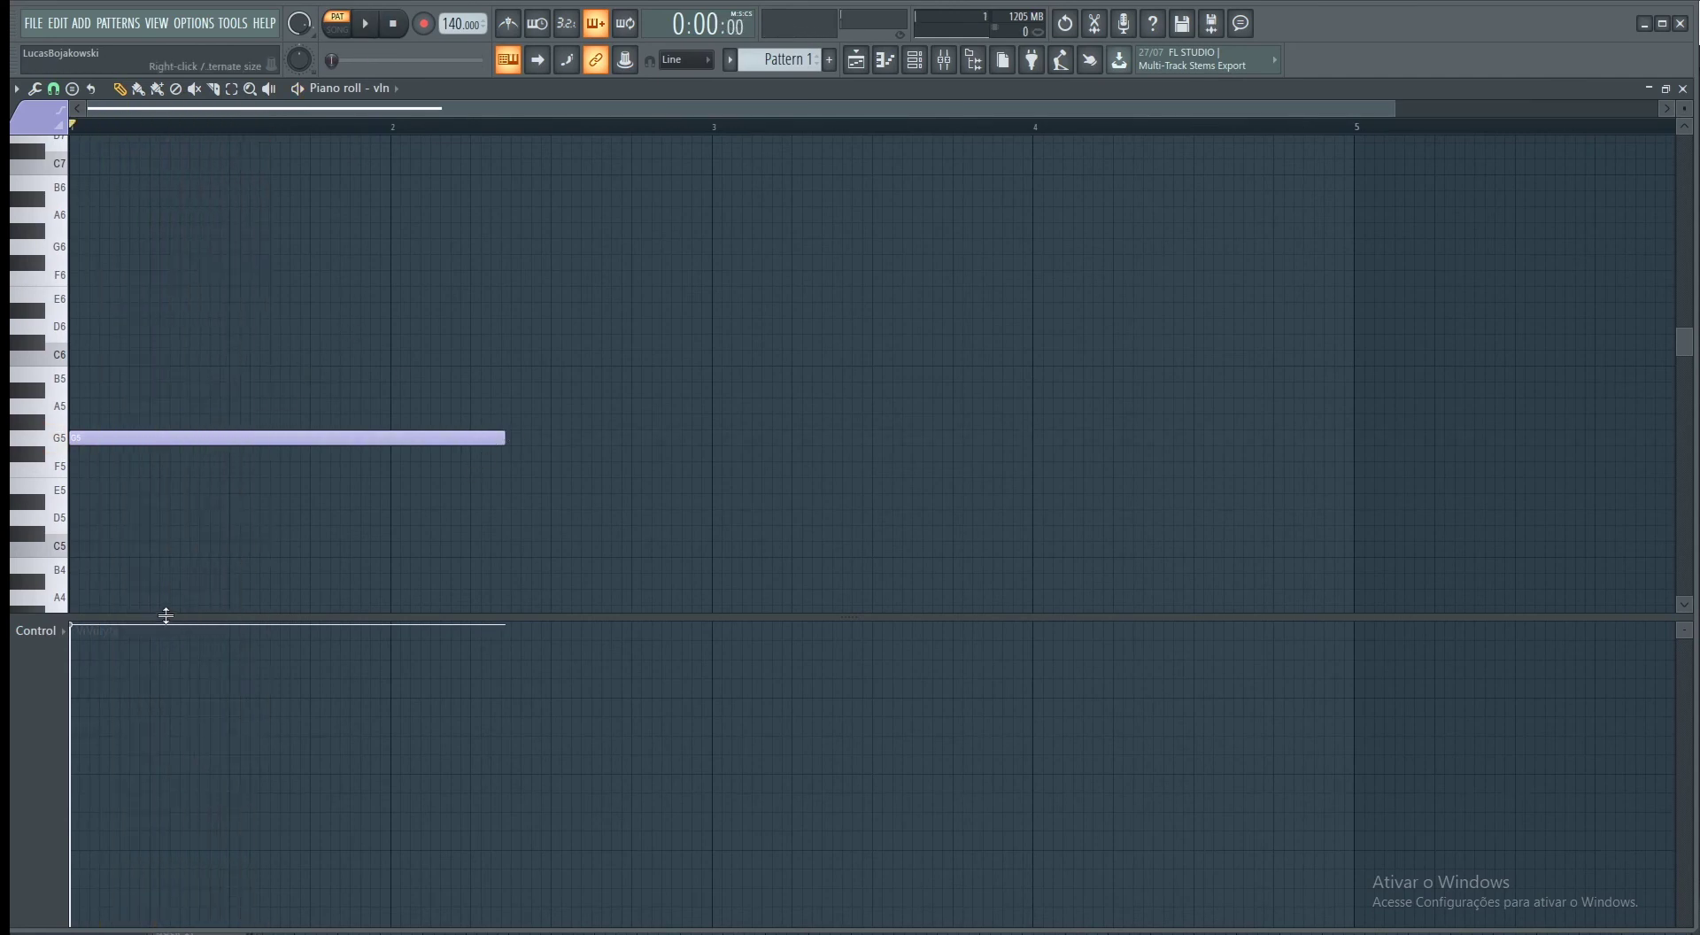
Step: Select the G5 note and choose the Staccato articulation colour (6) in the vln piano roll
drag(176, 383, 152, 462)
click(24, 124)
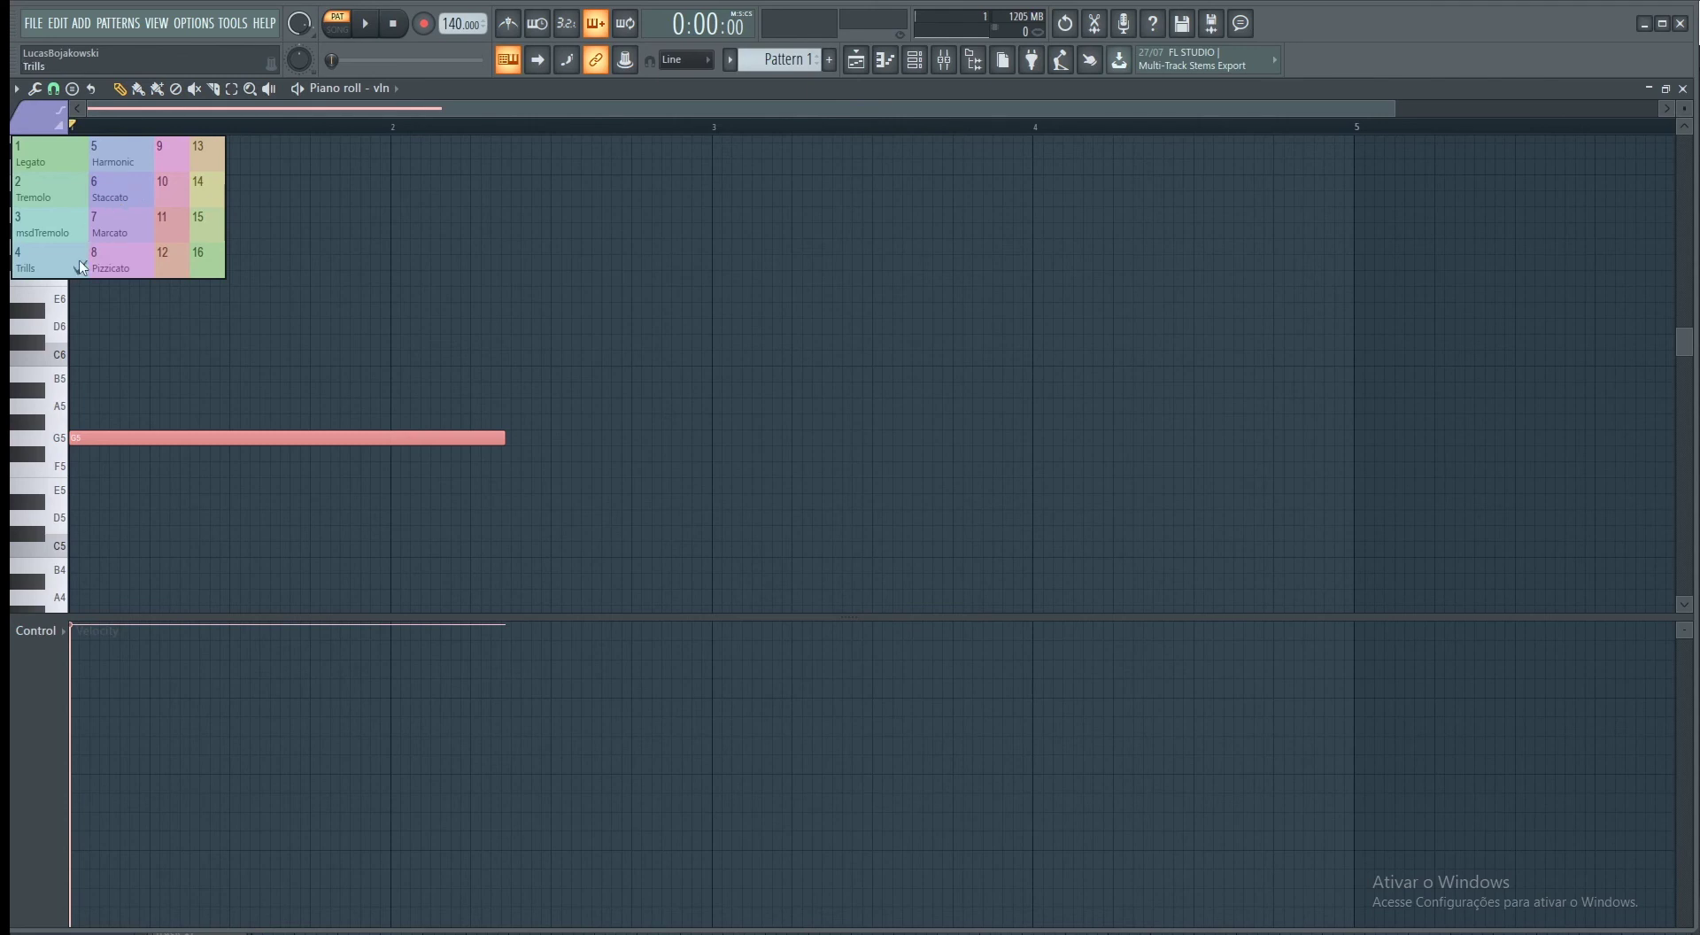
click(110, 177)
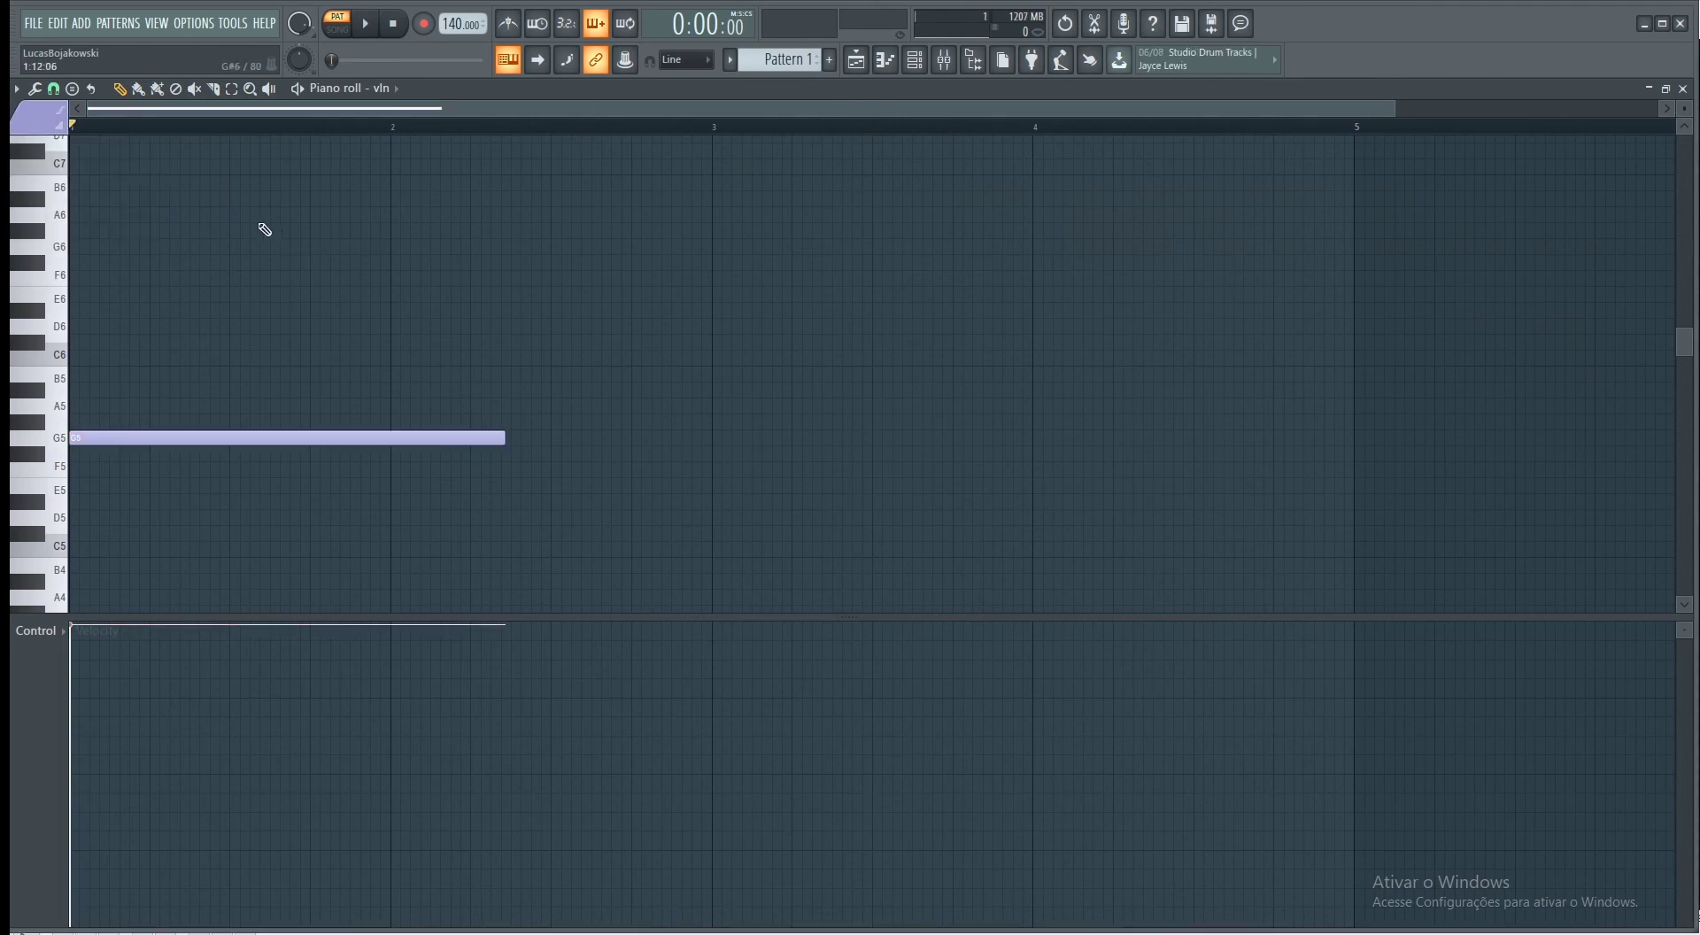
Step: Replace the G5 note at the start of bar 1 with one in the Tremolo colour (2) and audition the pattern
click(39, 126)
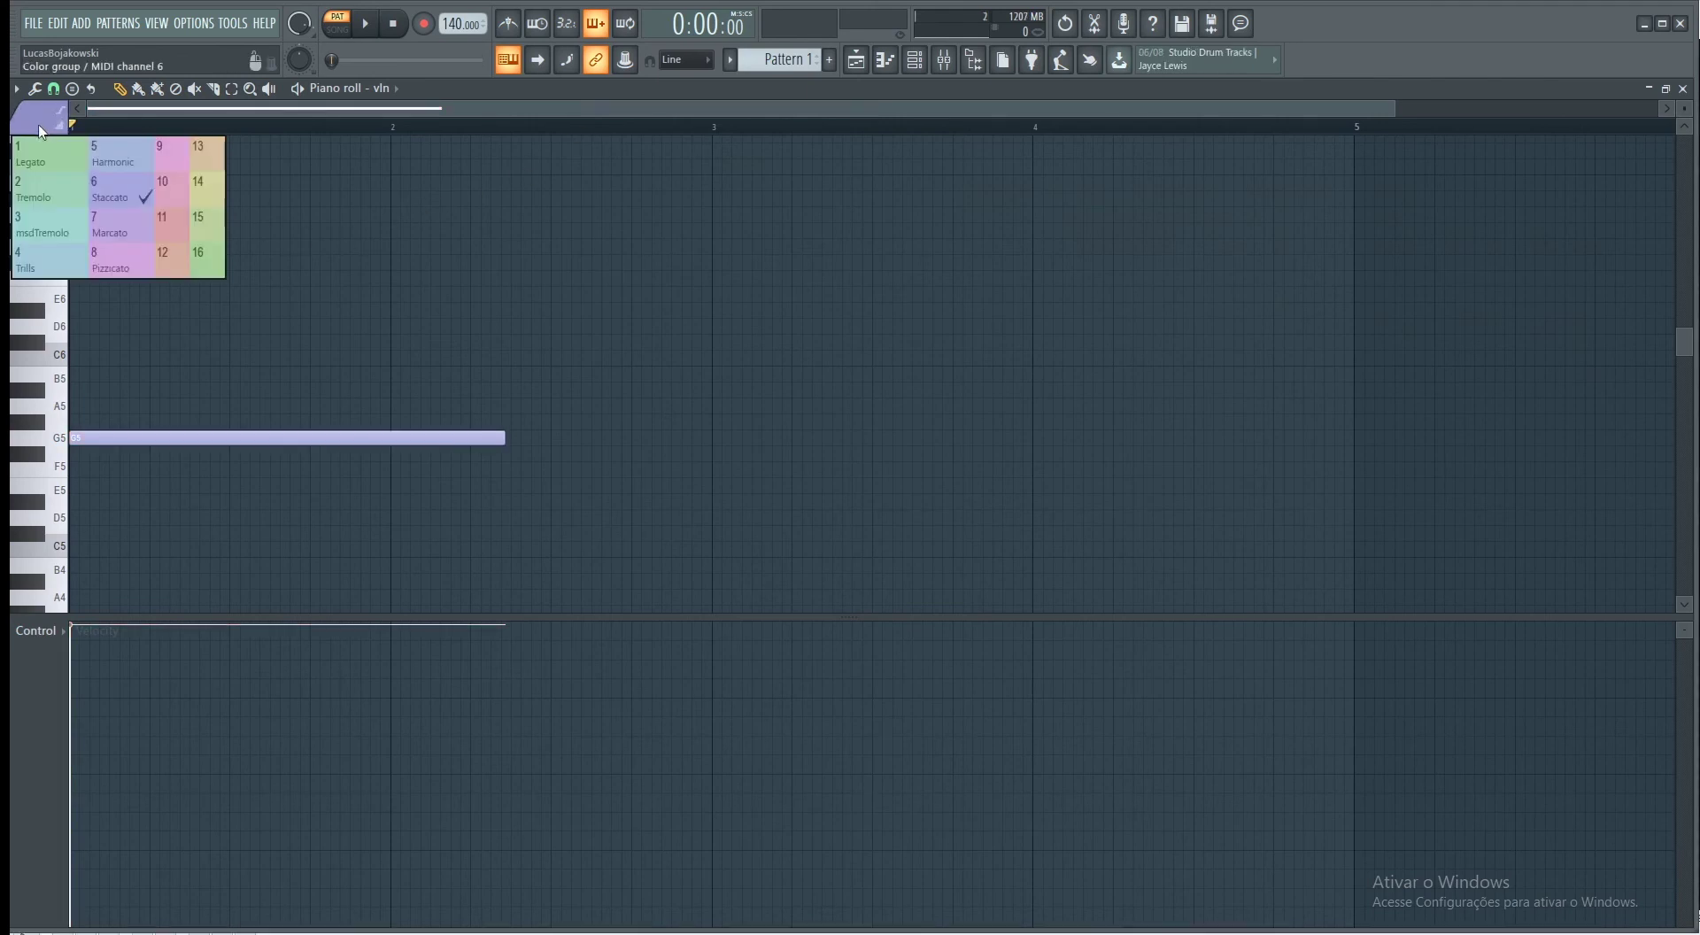
click(48, 196)
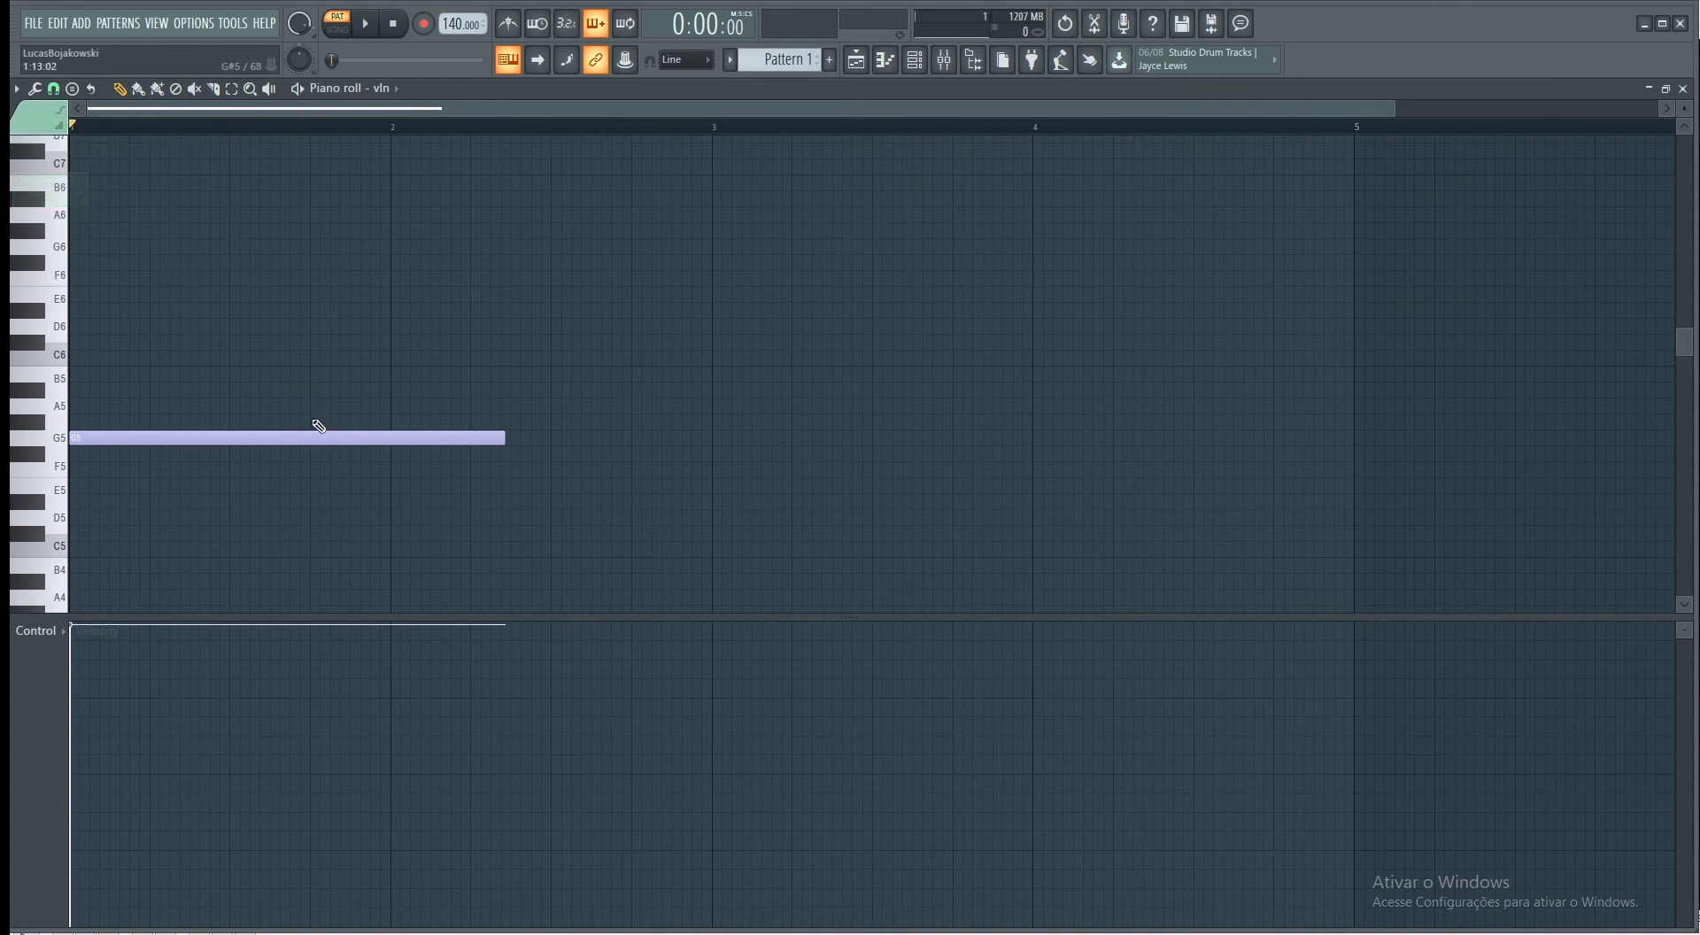
right_click(284, 436)
click(80, 437)
drag(90, 432, 85, 432)
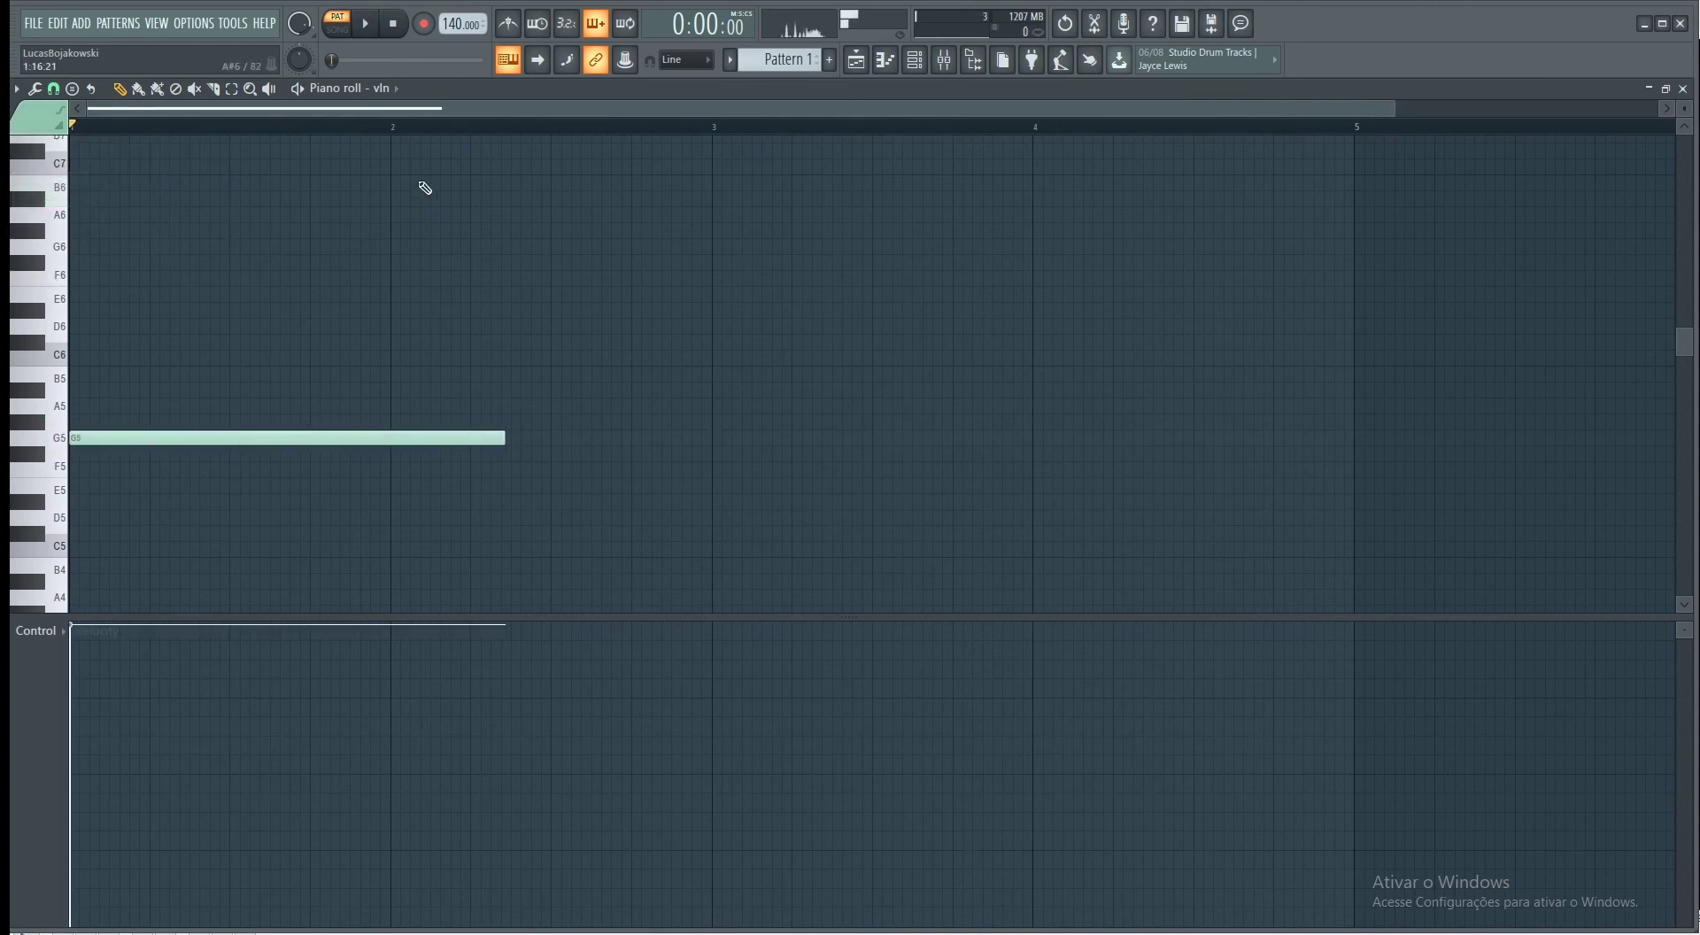
key(space)
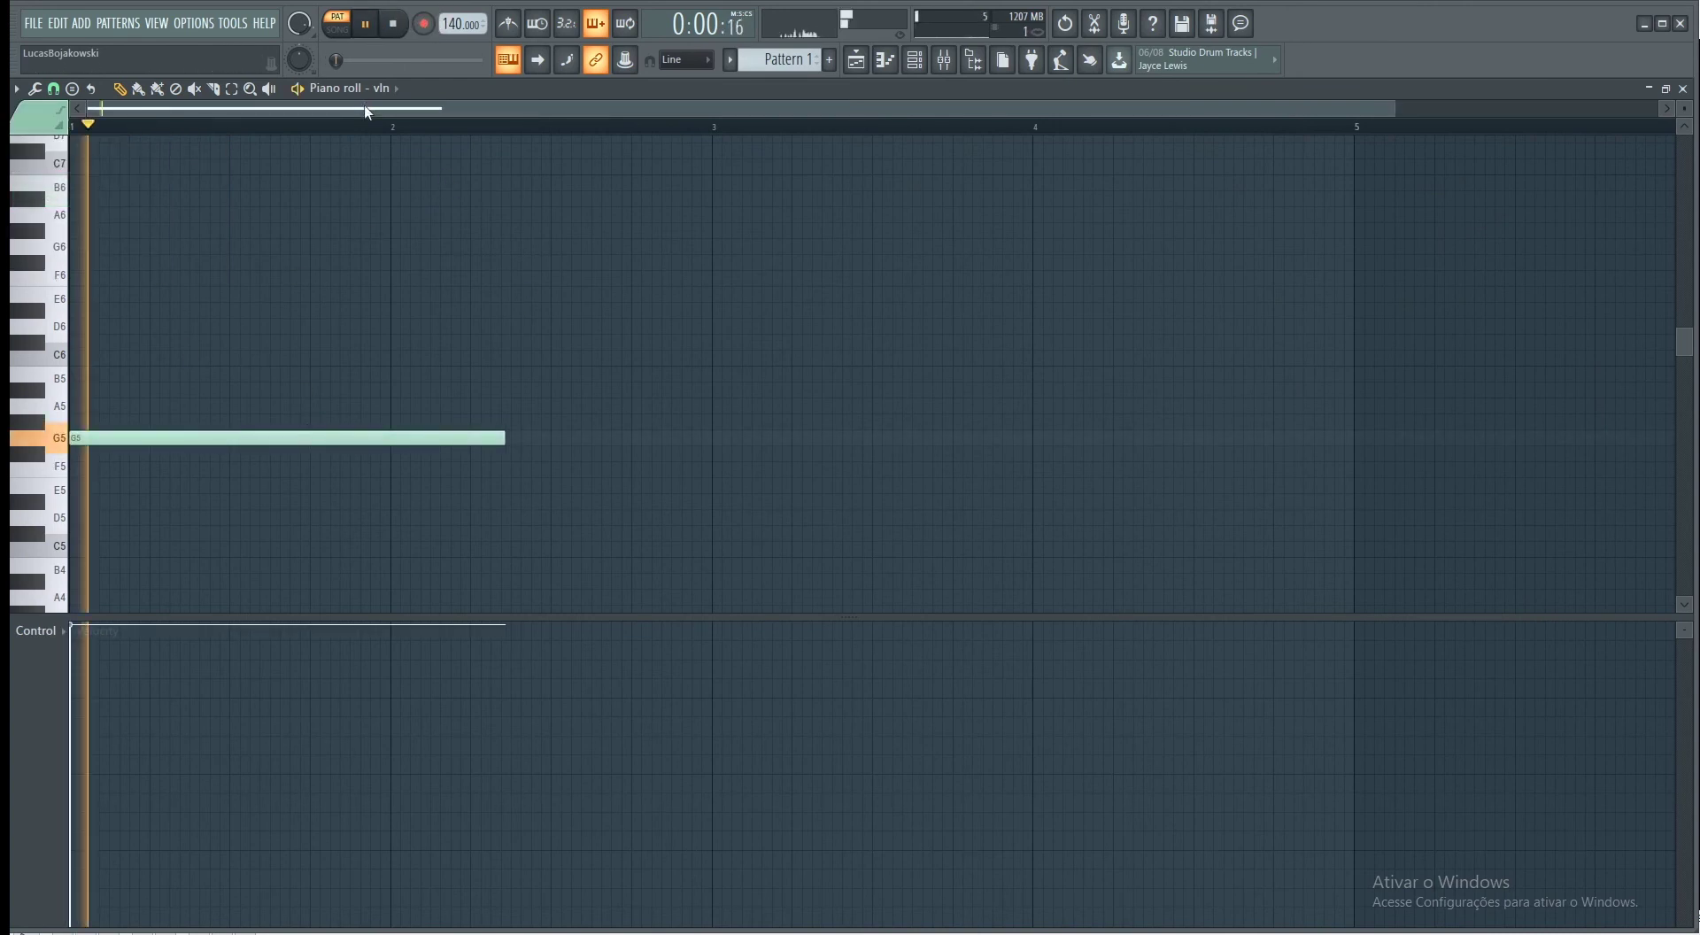
key(space)
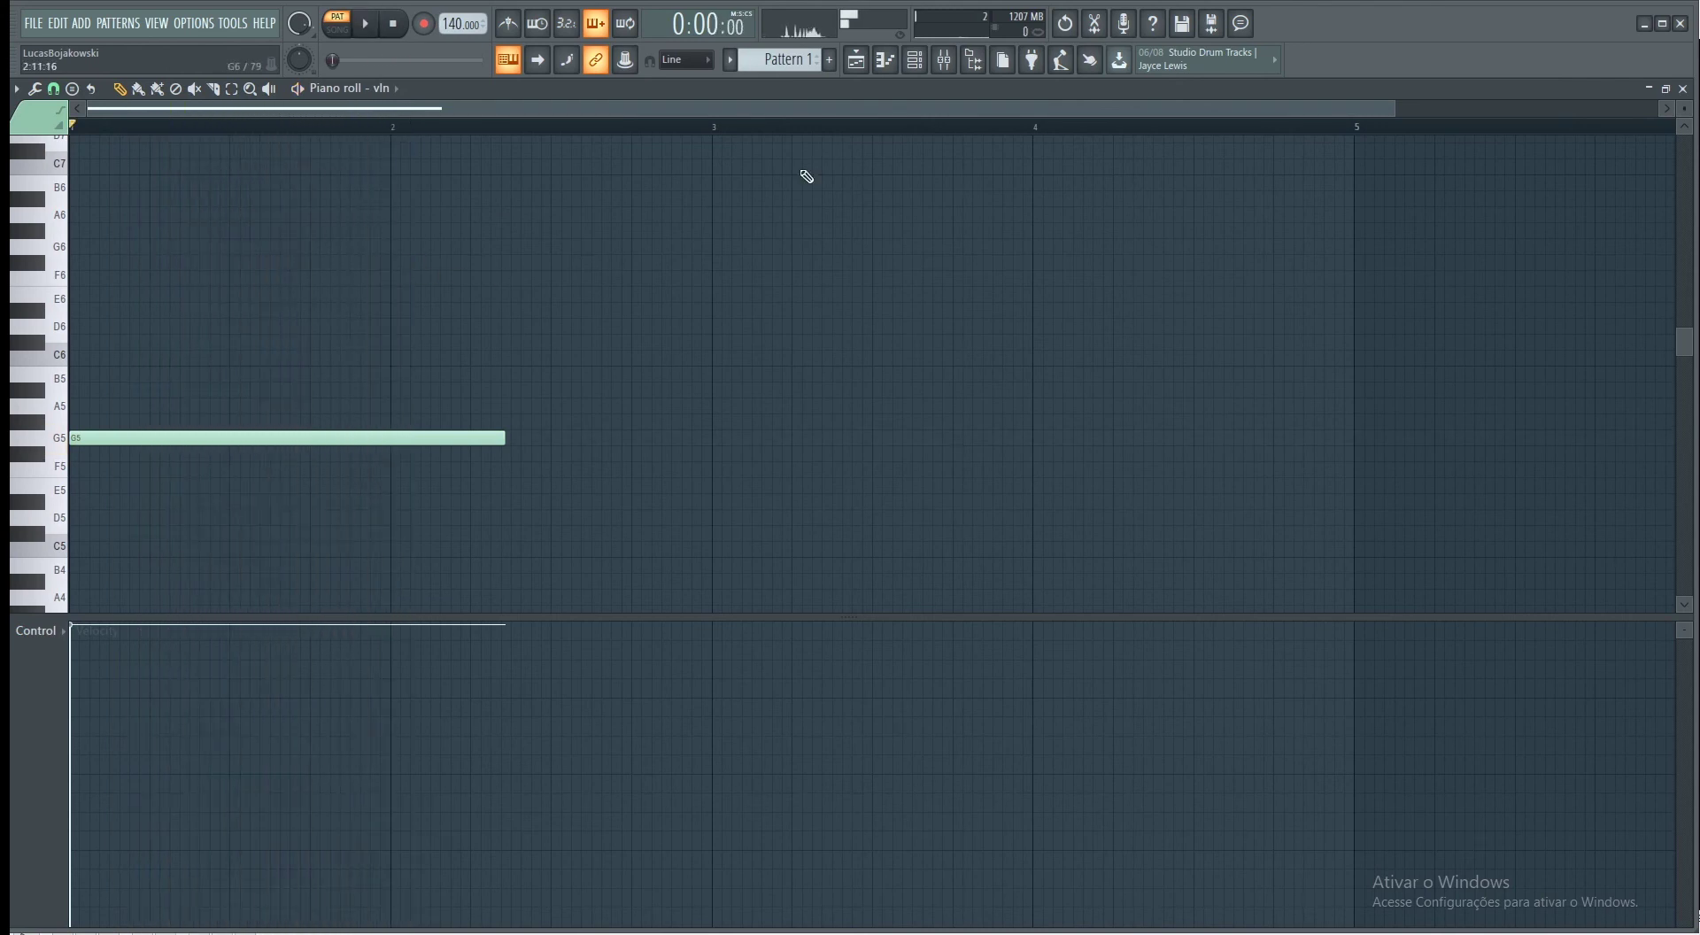
Step: Close the piano roll and place the channel rack over Kontakt, beside the vln articulation window
click(914, 59)
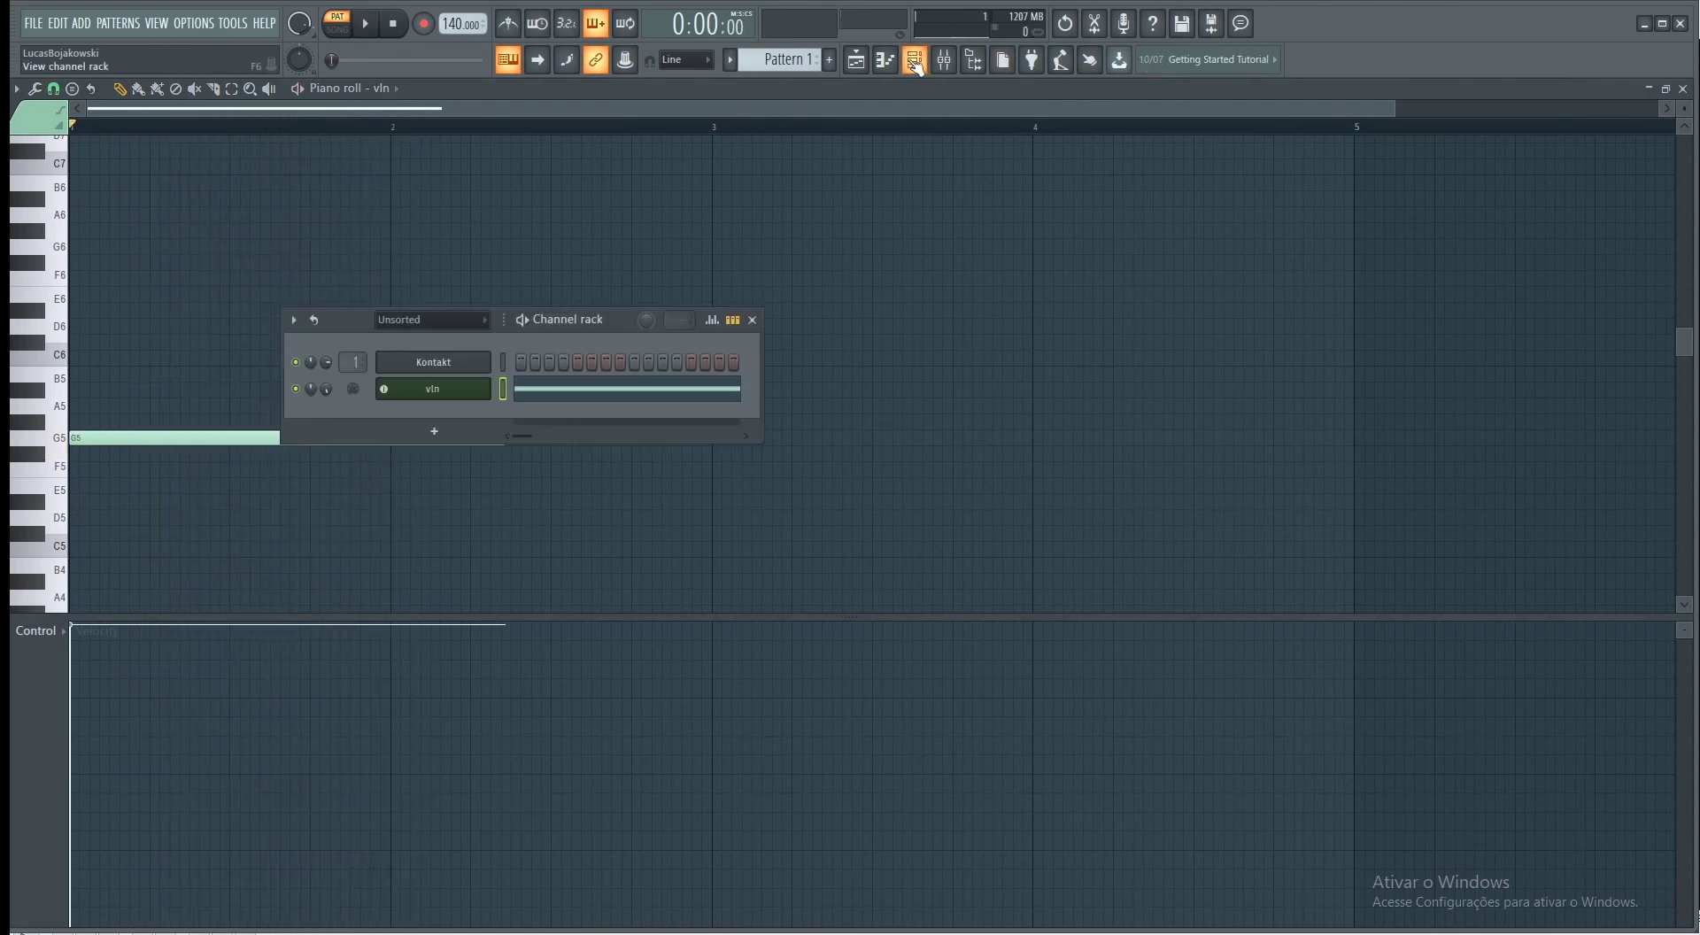
click(1683, 88)
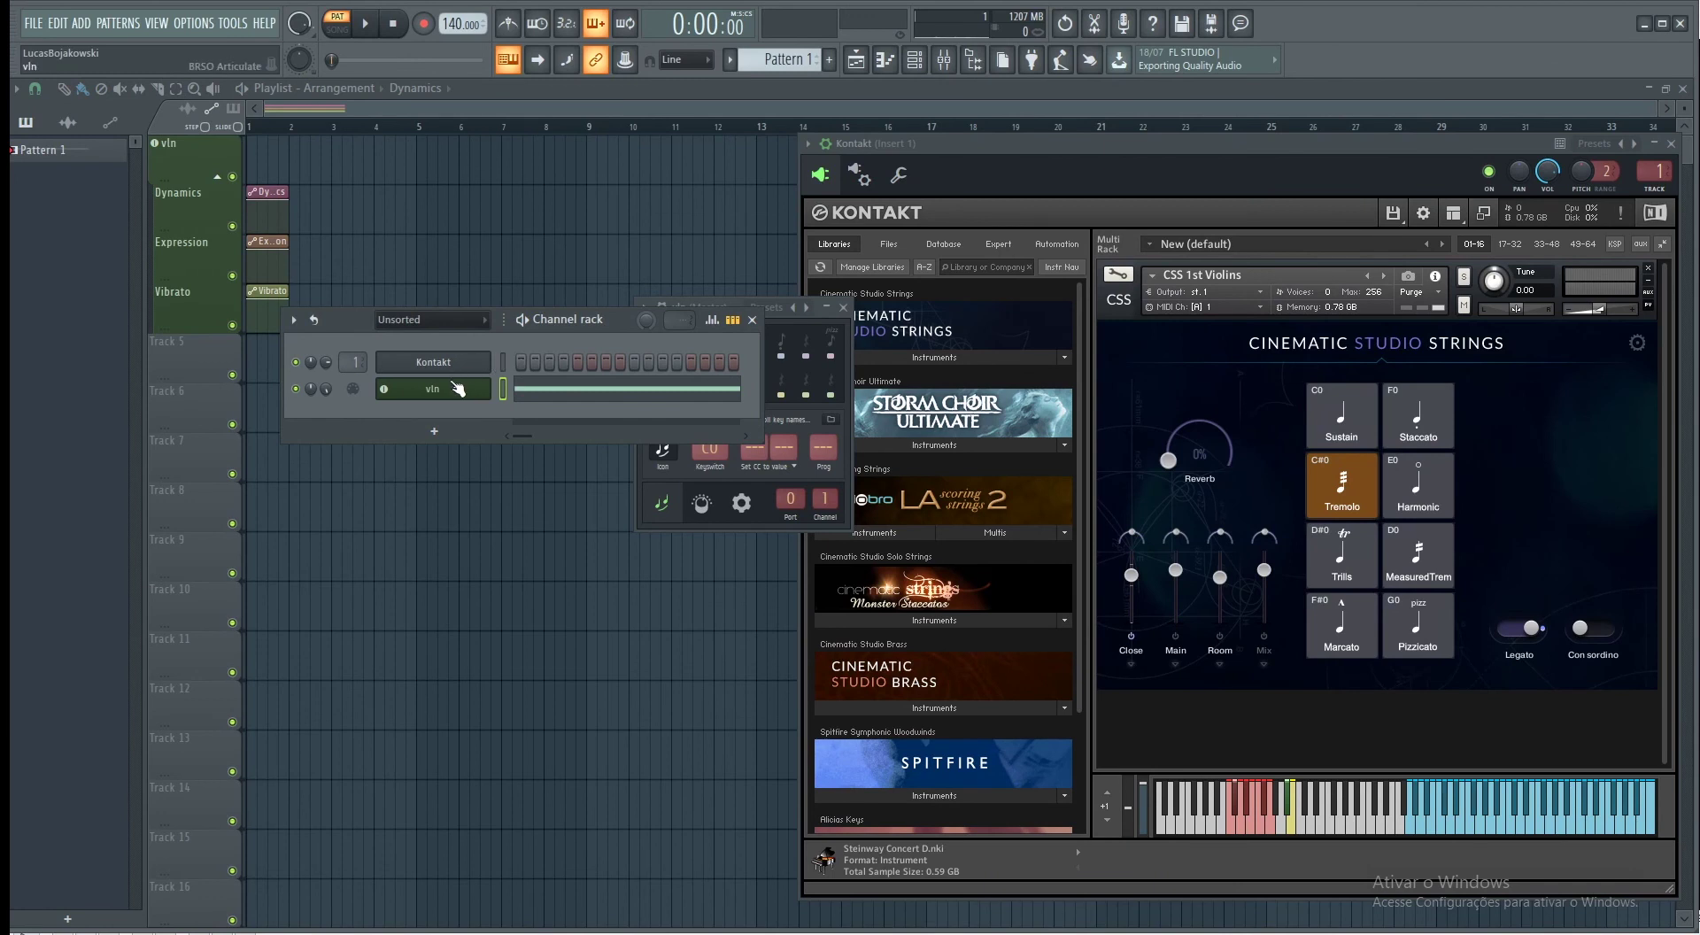
drag(616, 322, 1140, 384)
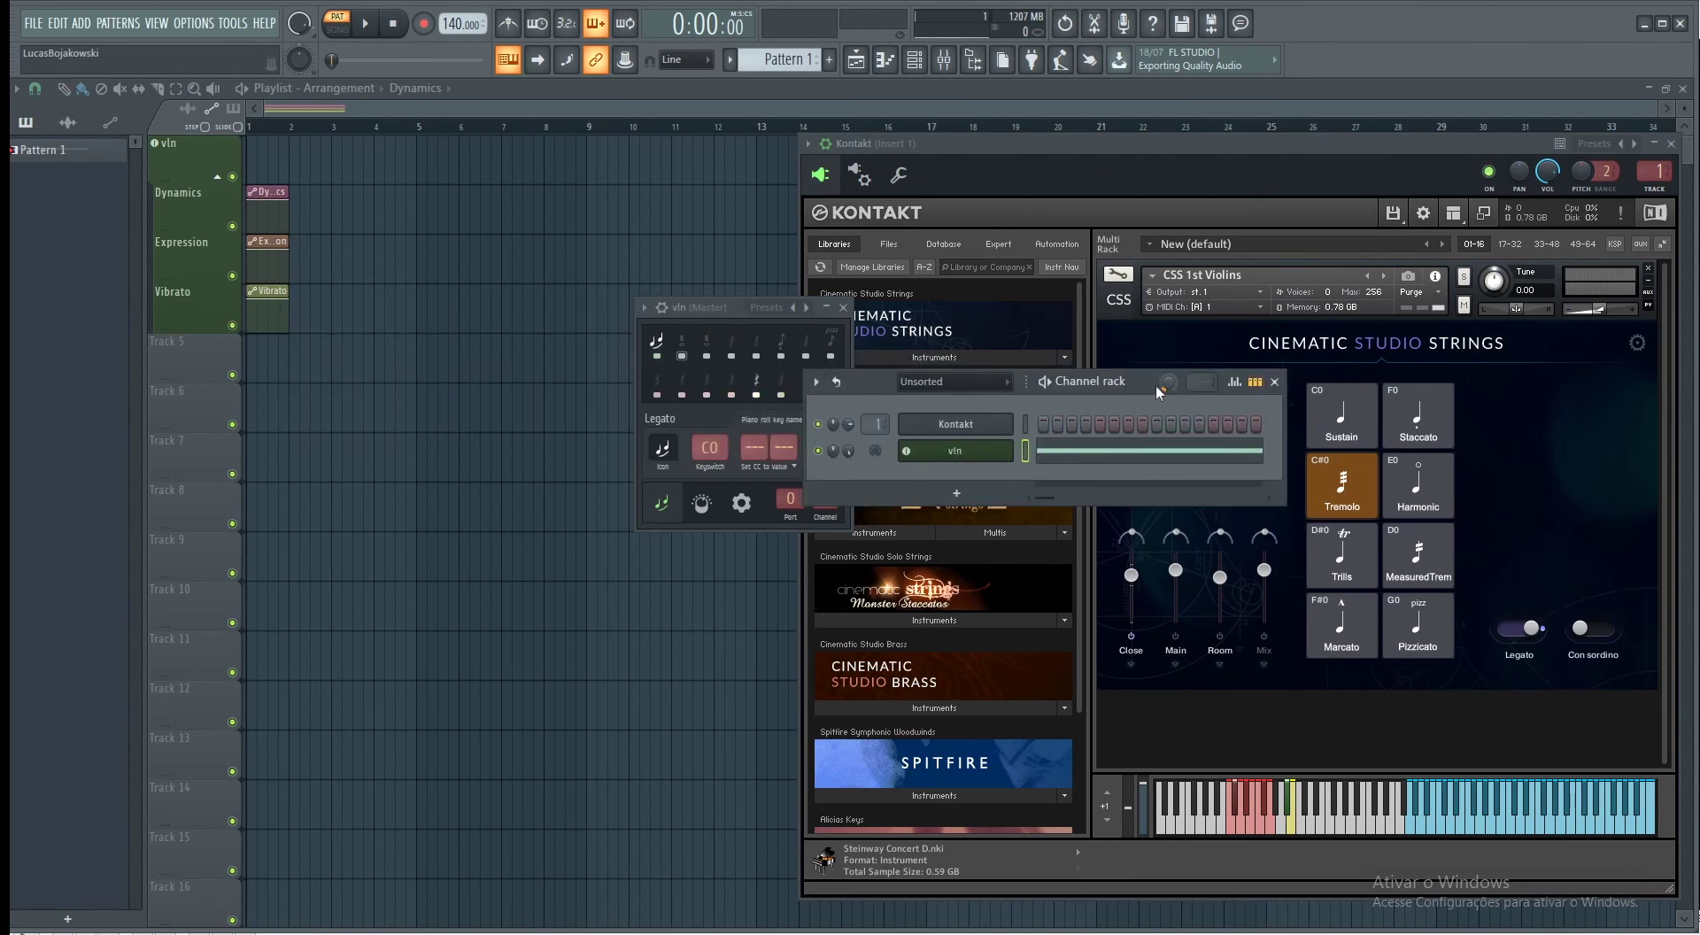
drag(1149, 387, 1198, 317)
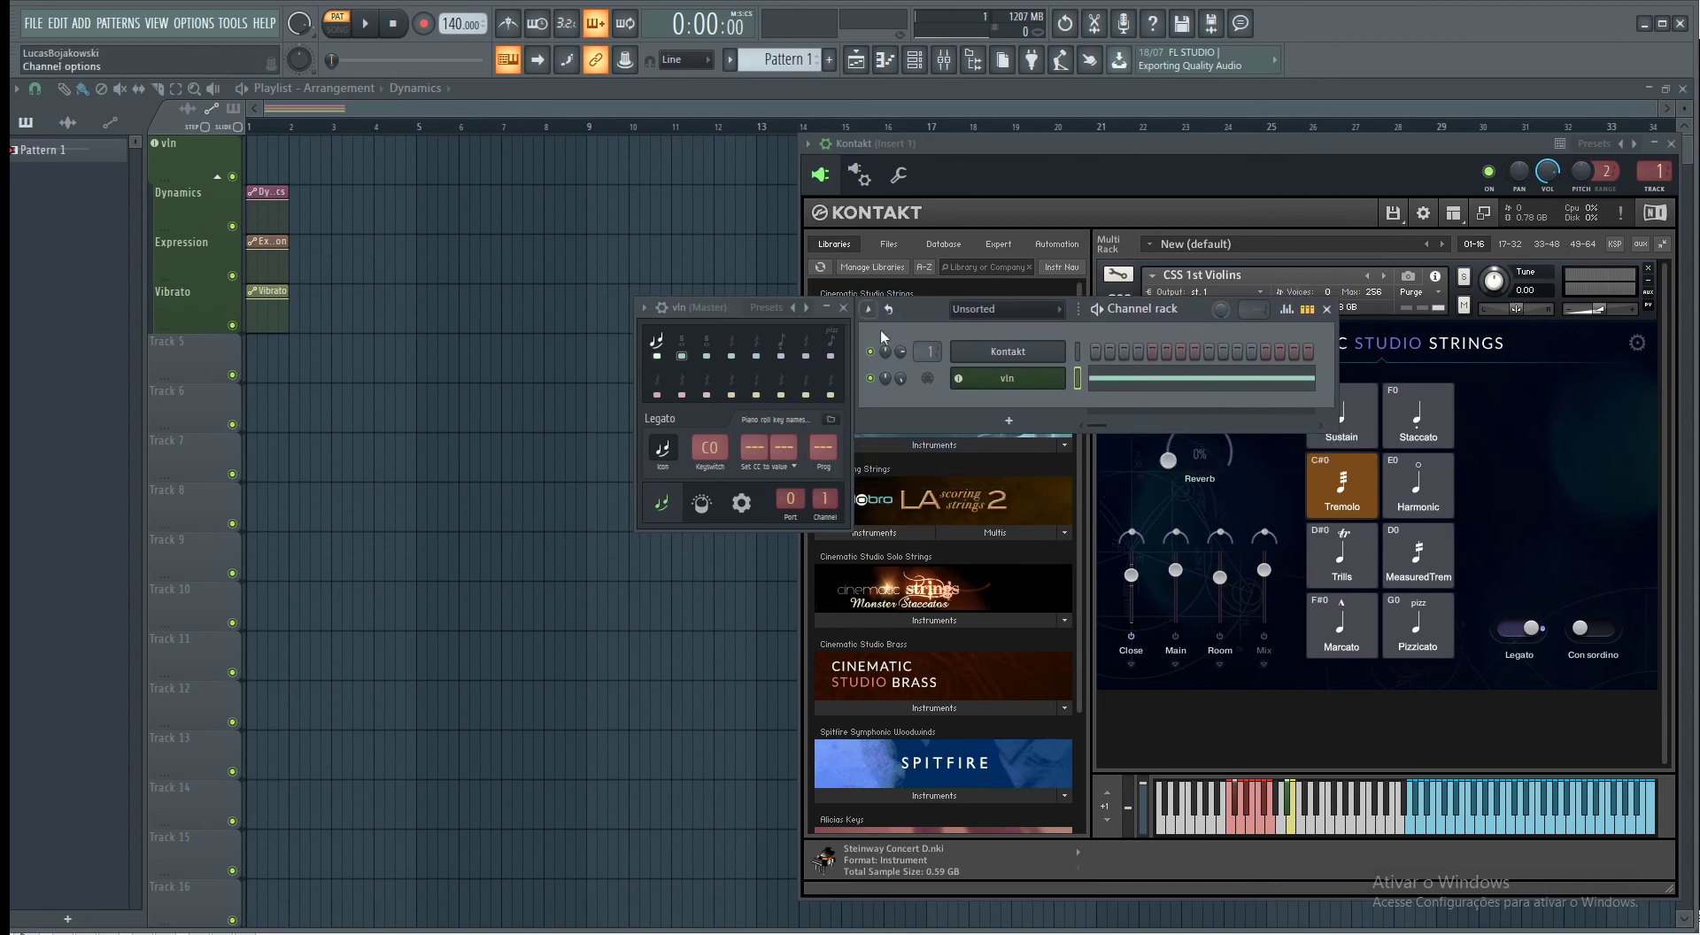
Step: Toggle the vln channel's BRSO Articulate window and leave it open beside the channel rack
click(983, 381)
click(982, 381)
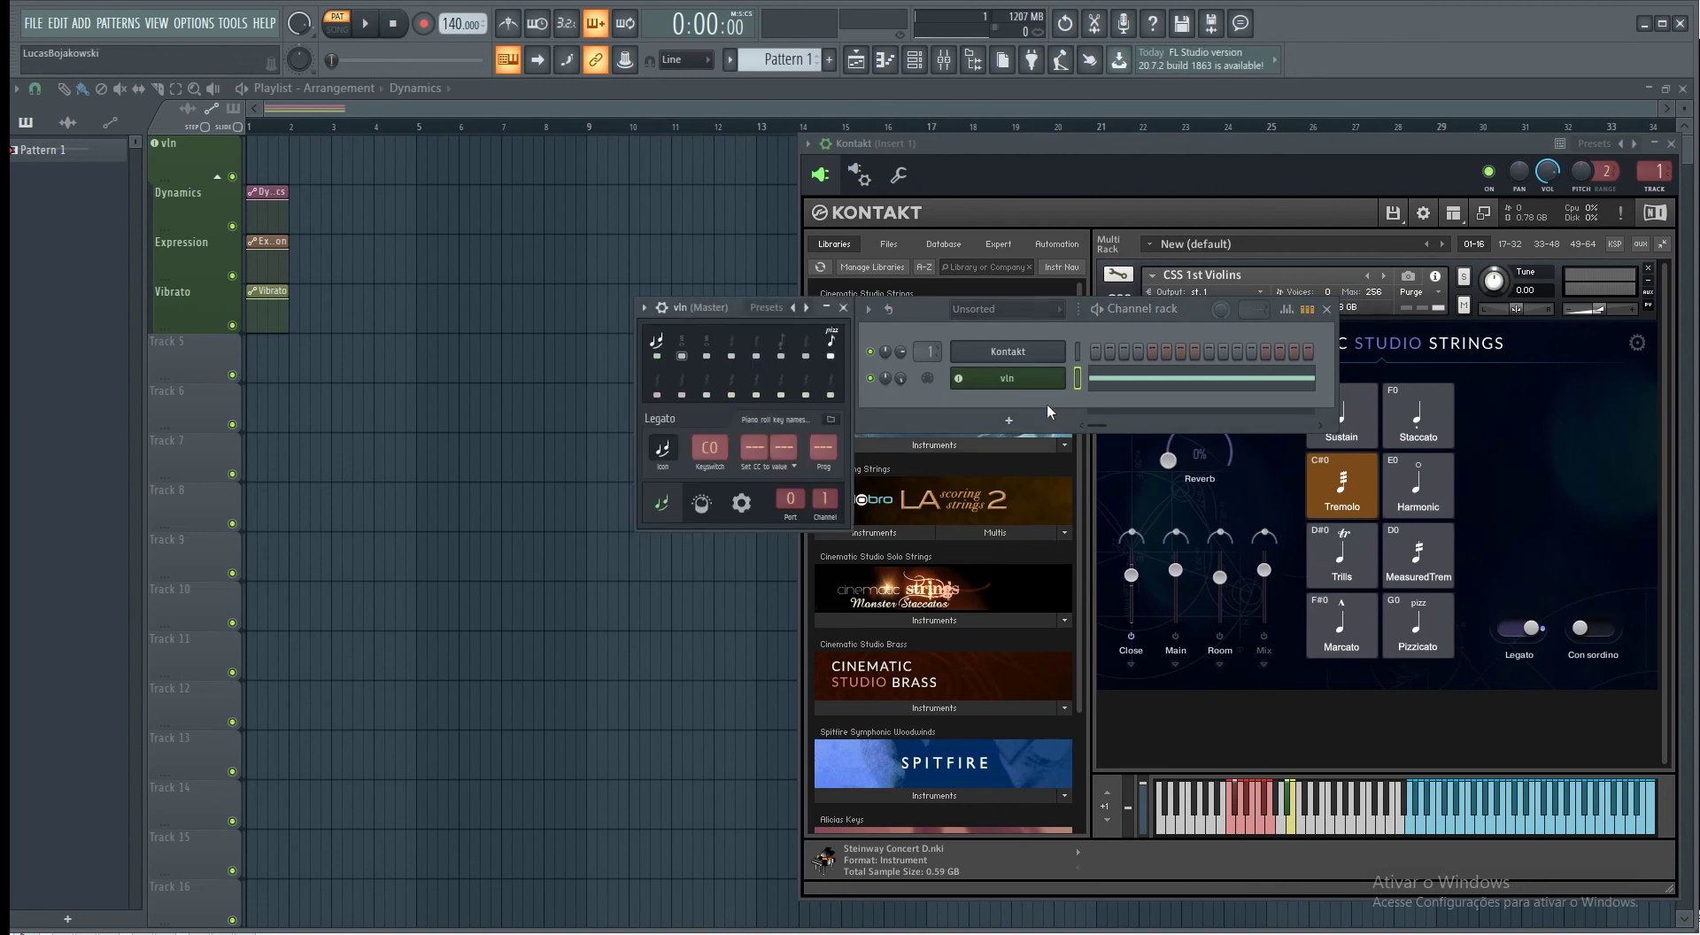
click(1016, 385)
click(1016, 381)
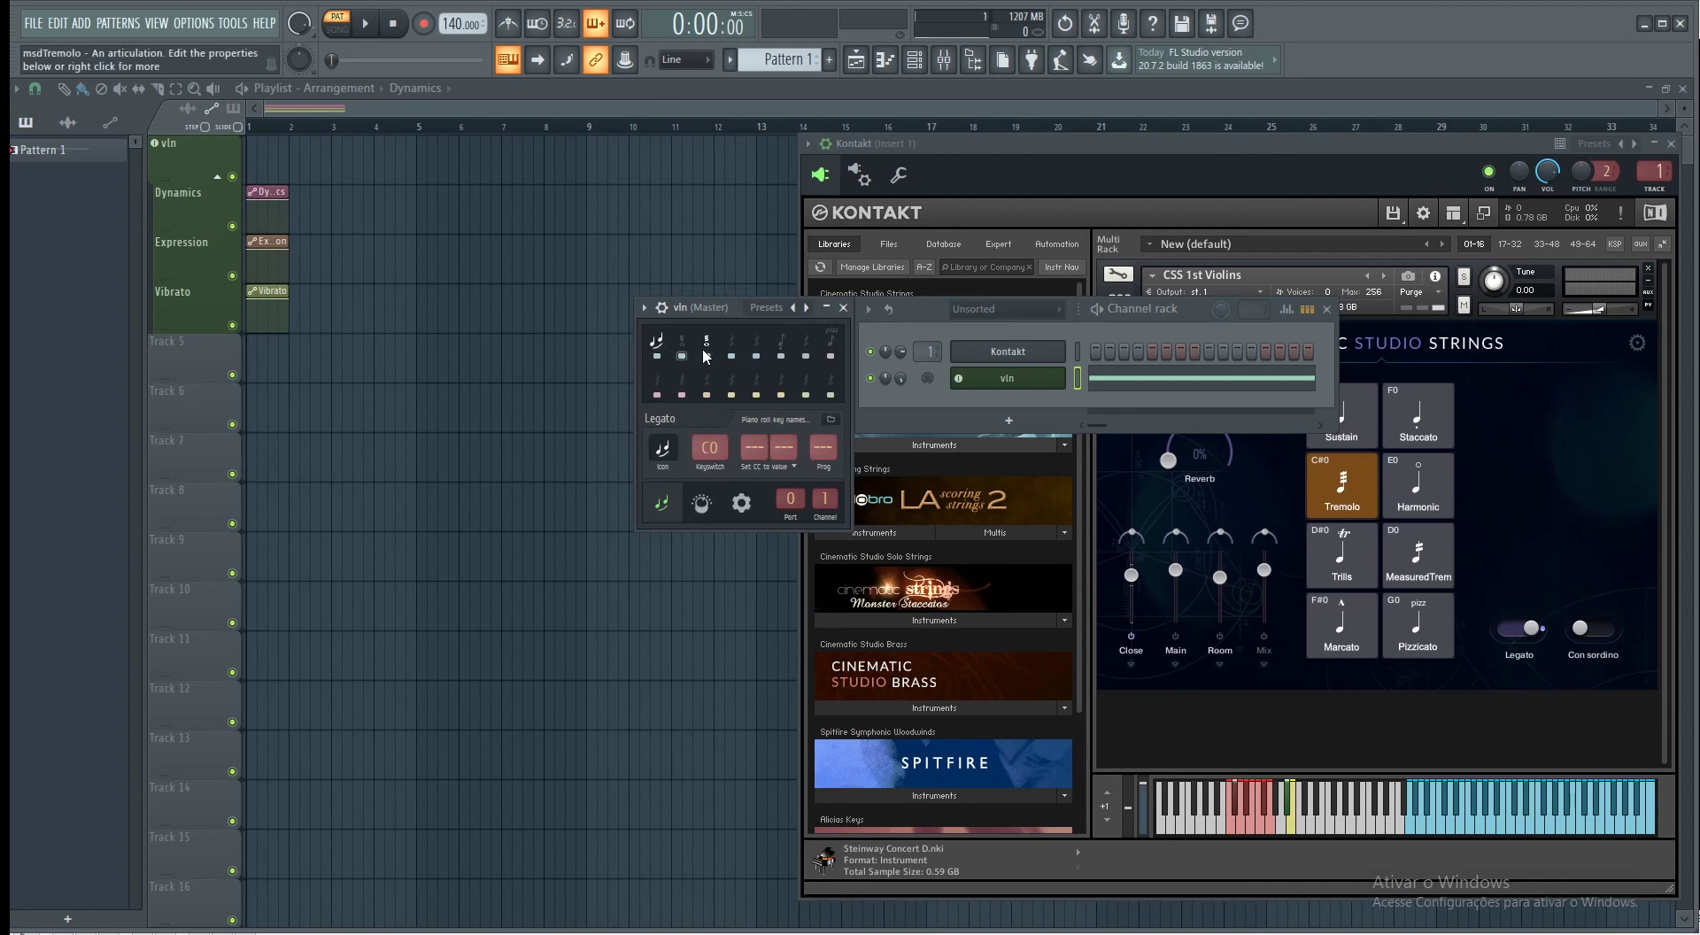
mouse_move(673, 301)
mouse_down()
mouse_move(687, 317)
mouse_move(656, 301)
mouse_move(684, 310)
mouse_up()
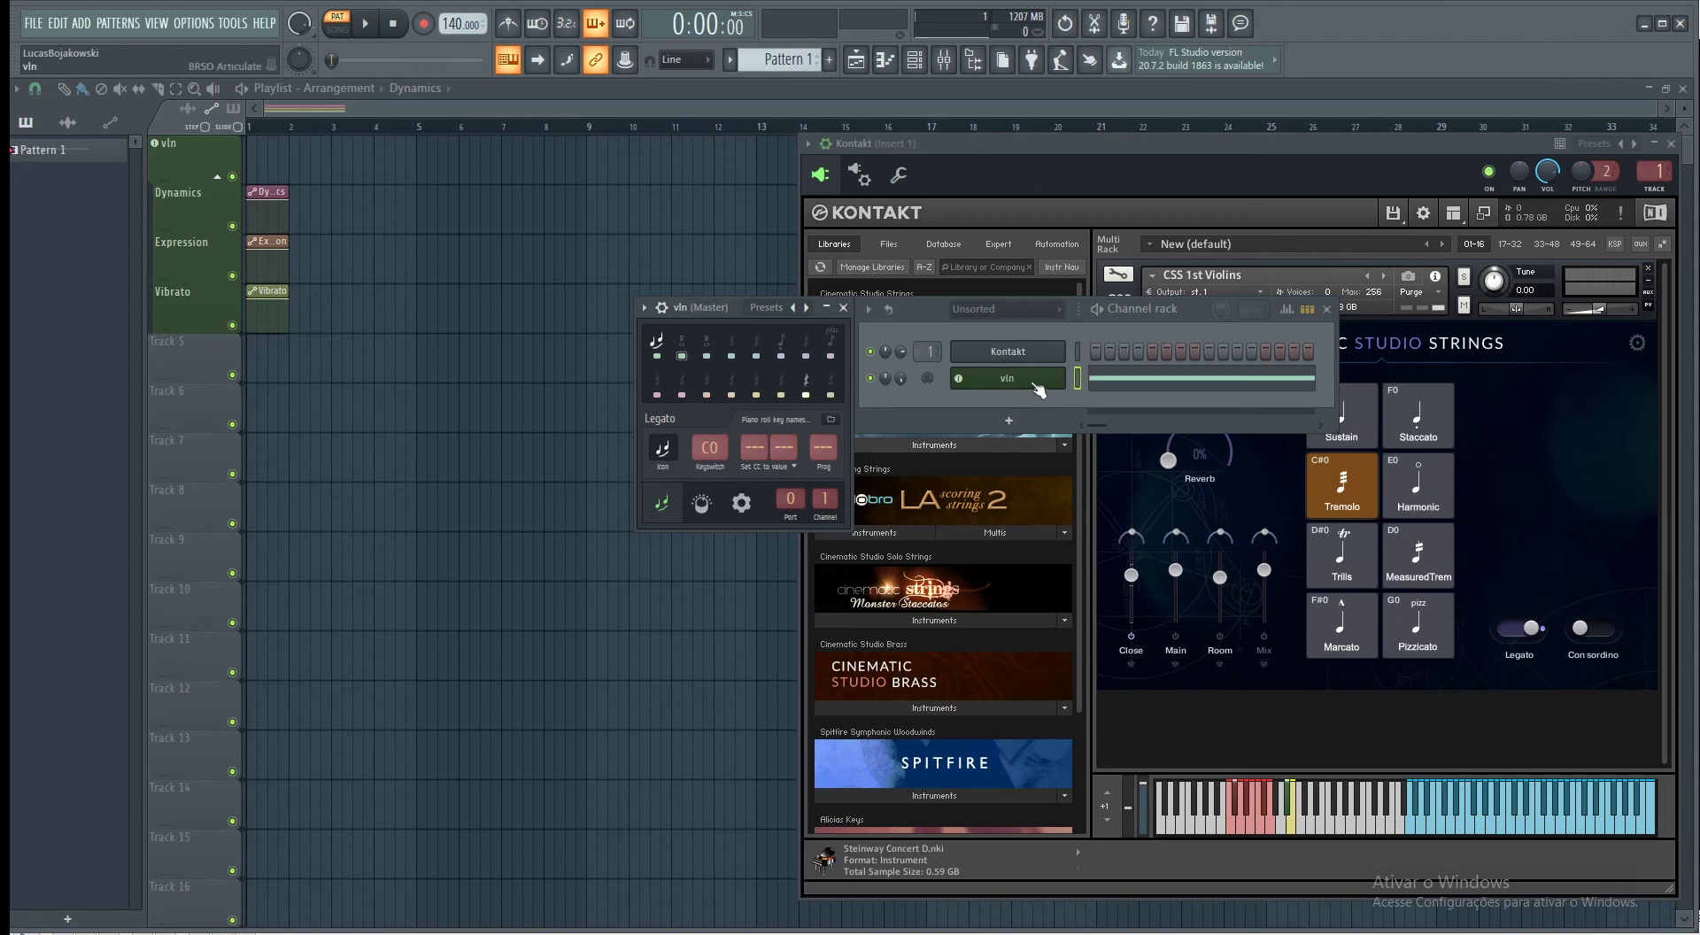
Step: View the vln channel's piano roll and BRSO Articulate's general configuration, and return to the articulation settings
click(1142, 383)
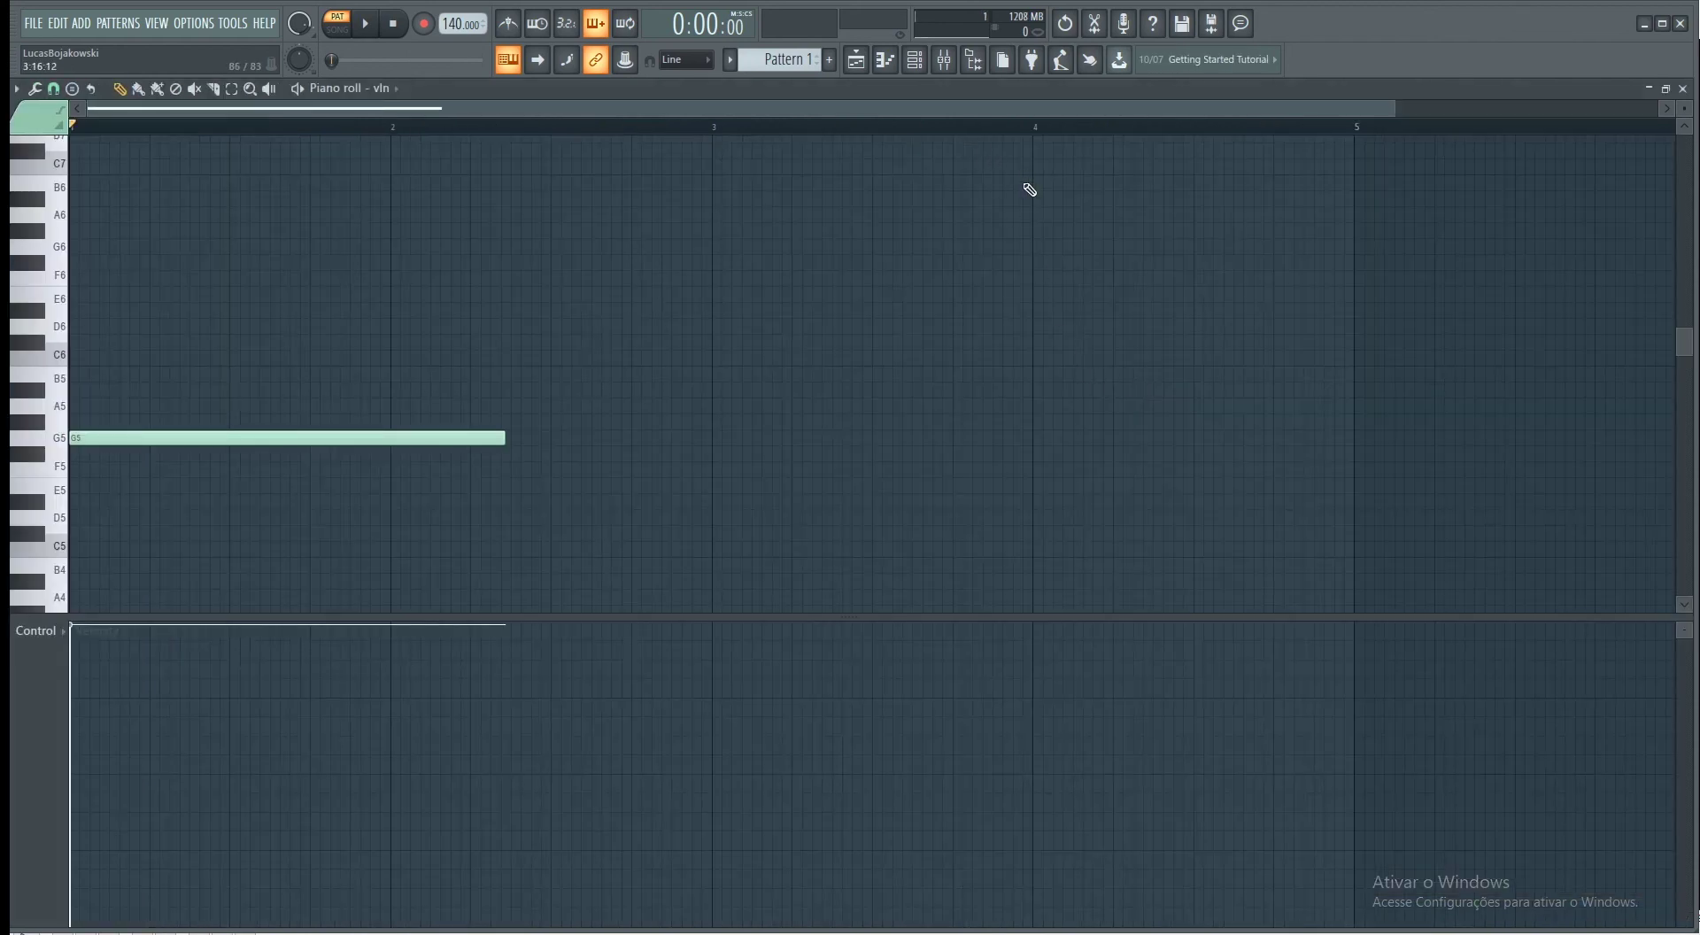
click(1682, 89)
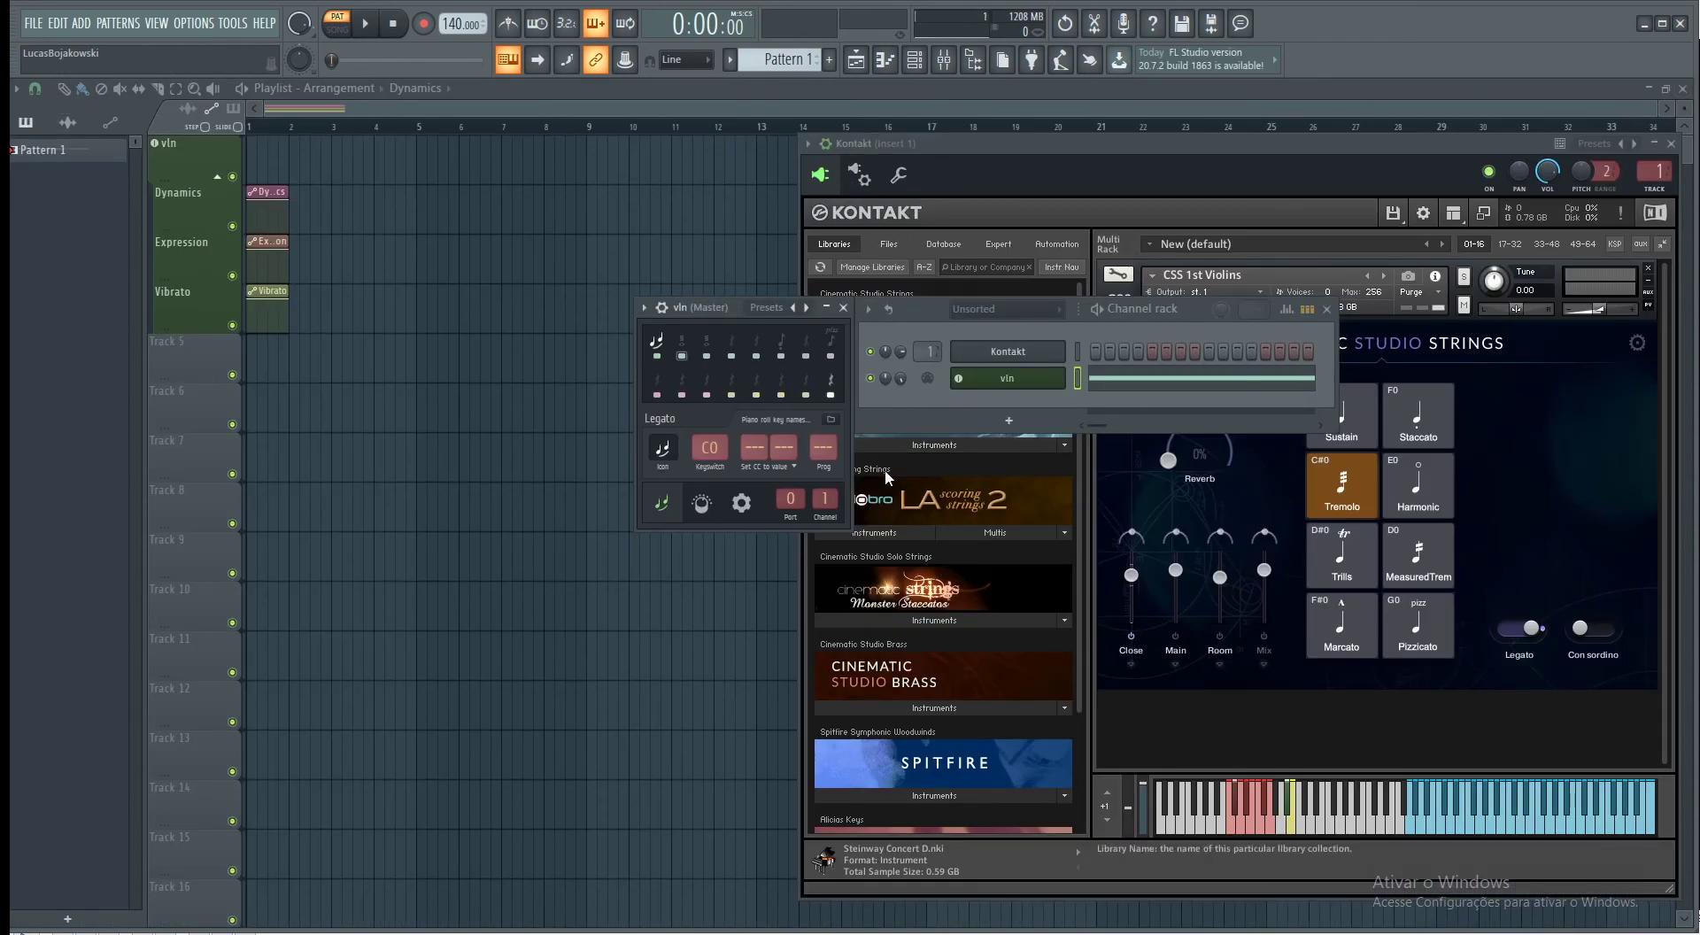
click(740, 510)
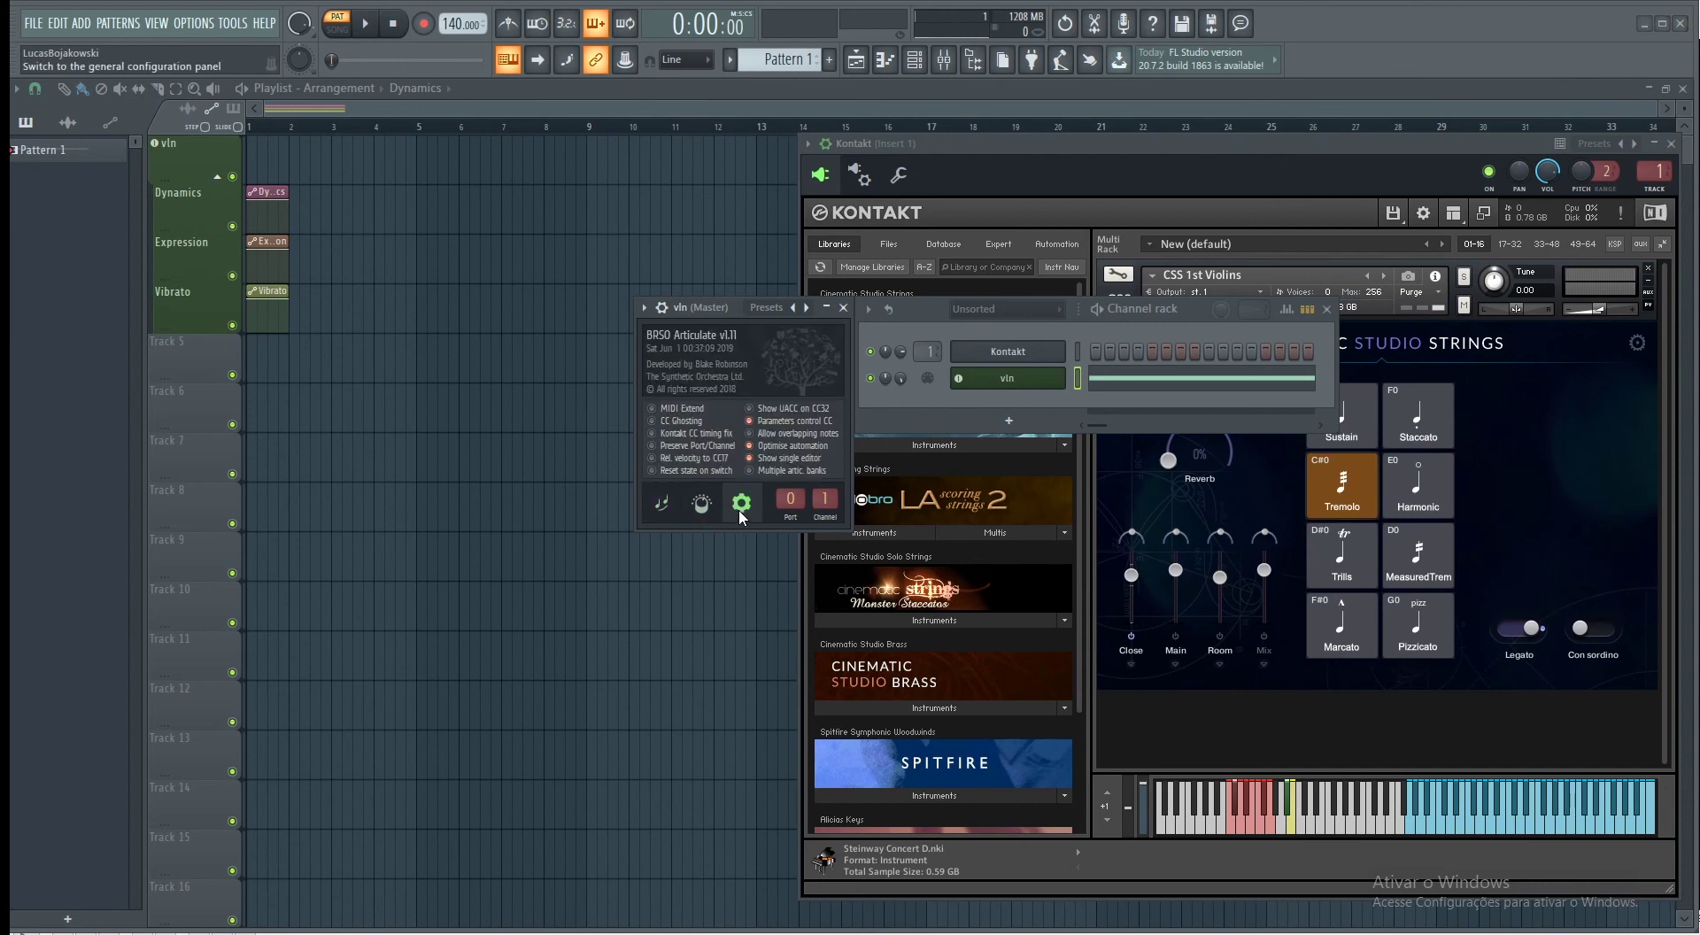
click(660, 502)
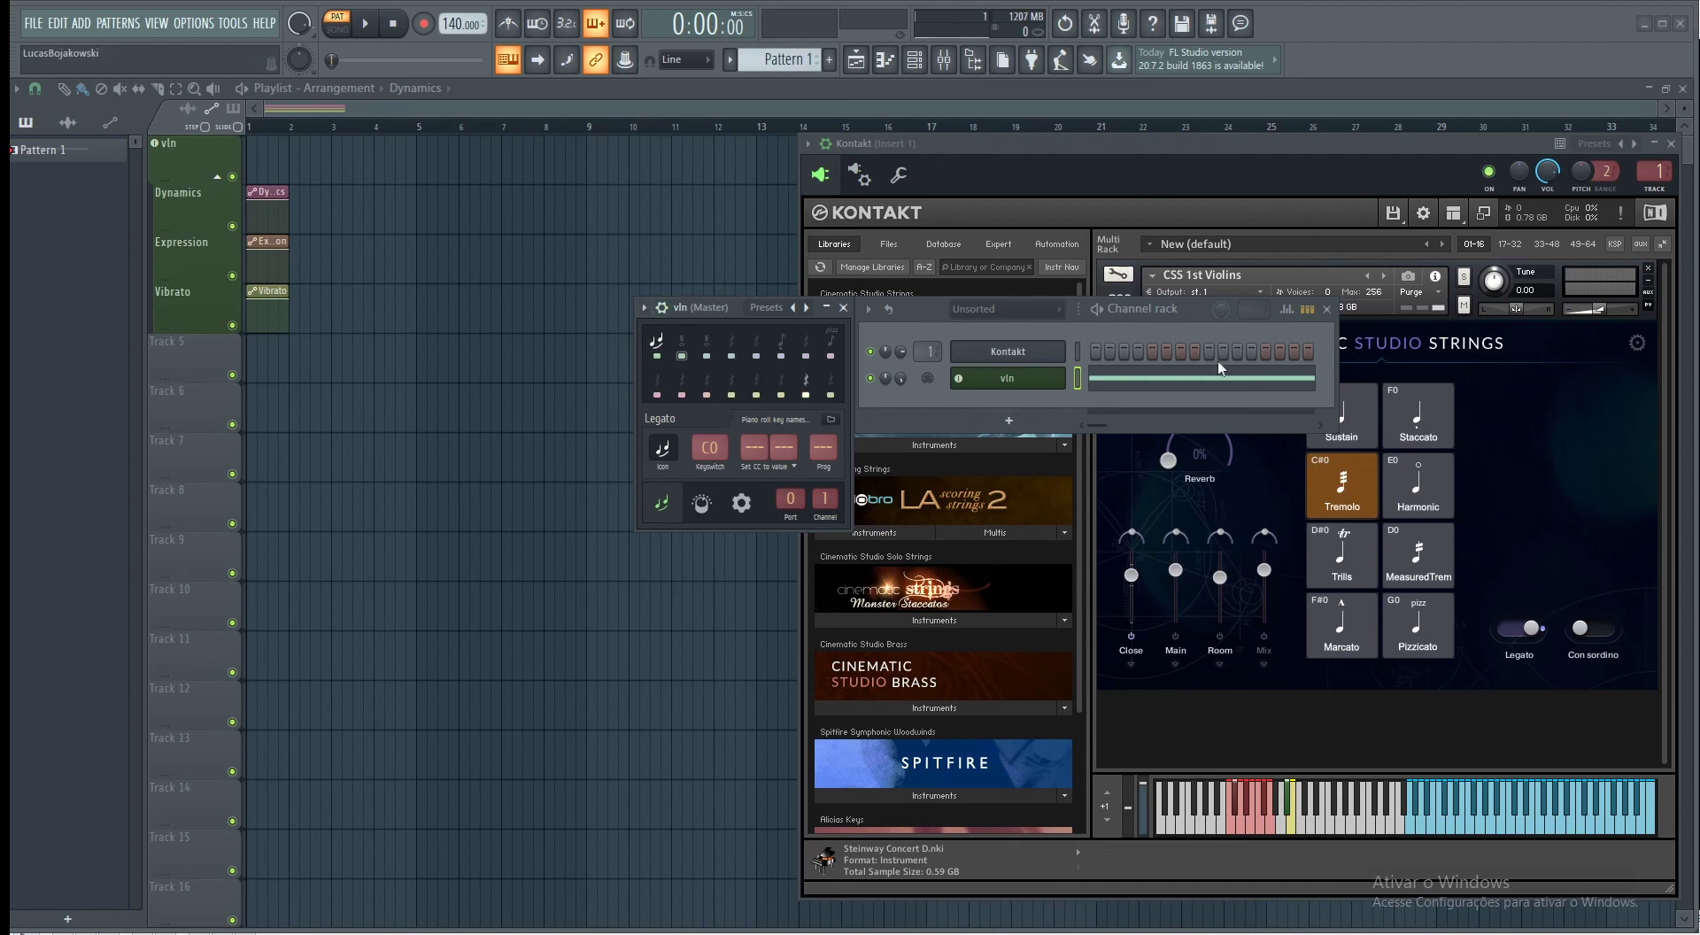
Step: Bring Kontakt to the front, examine its wrapper settings and the mixer routing, and return to the CSS 1st Violins instrument
click(1241, 700)
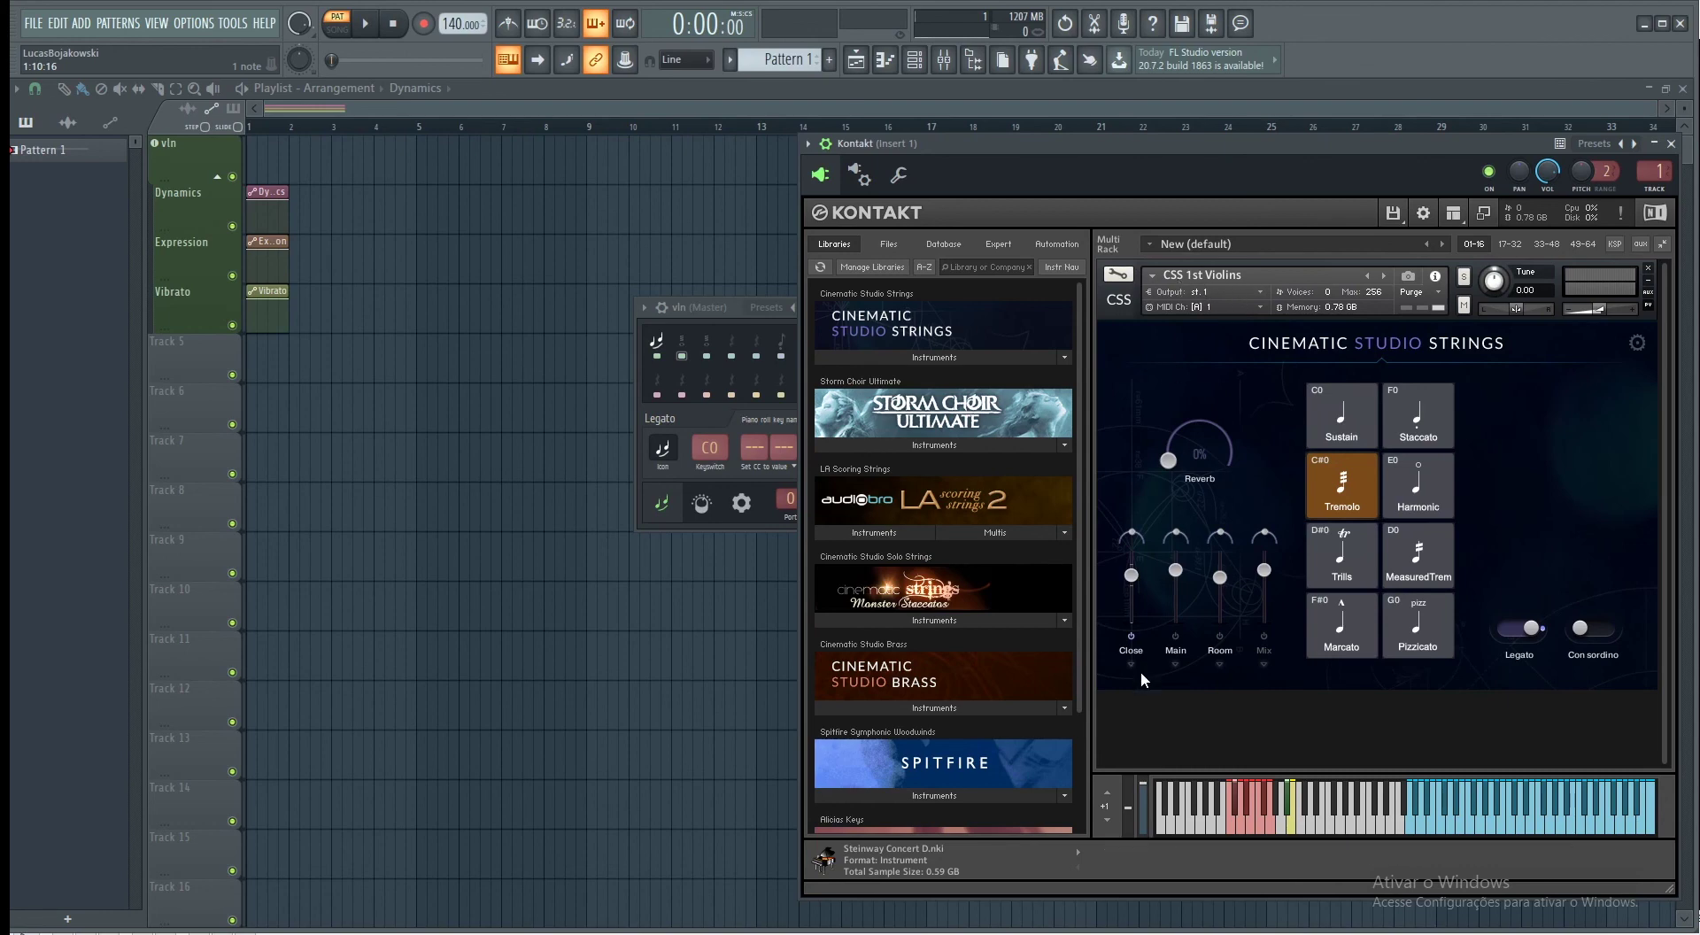
click(858, 175)
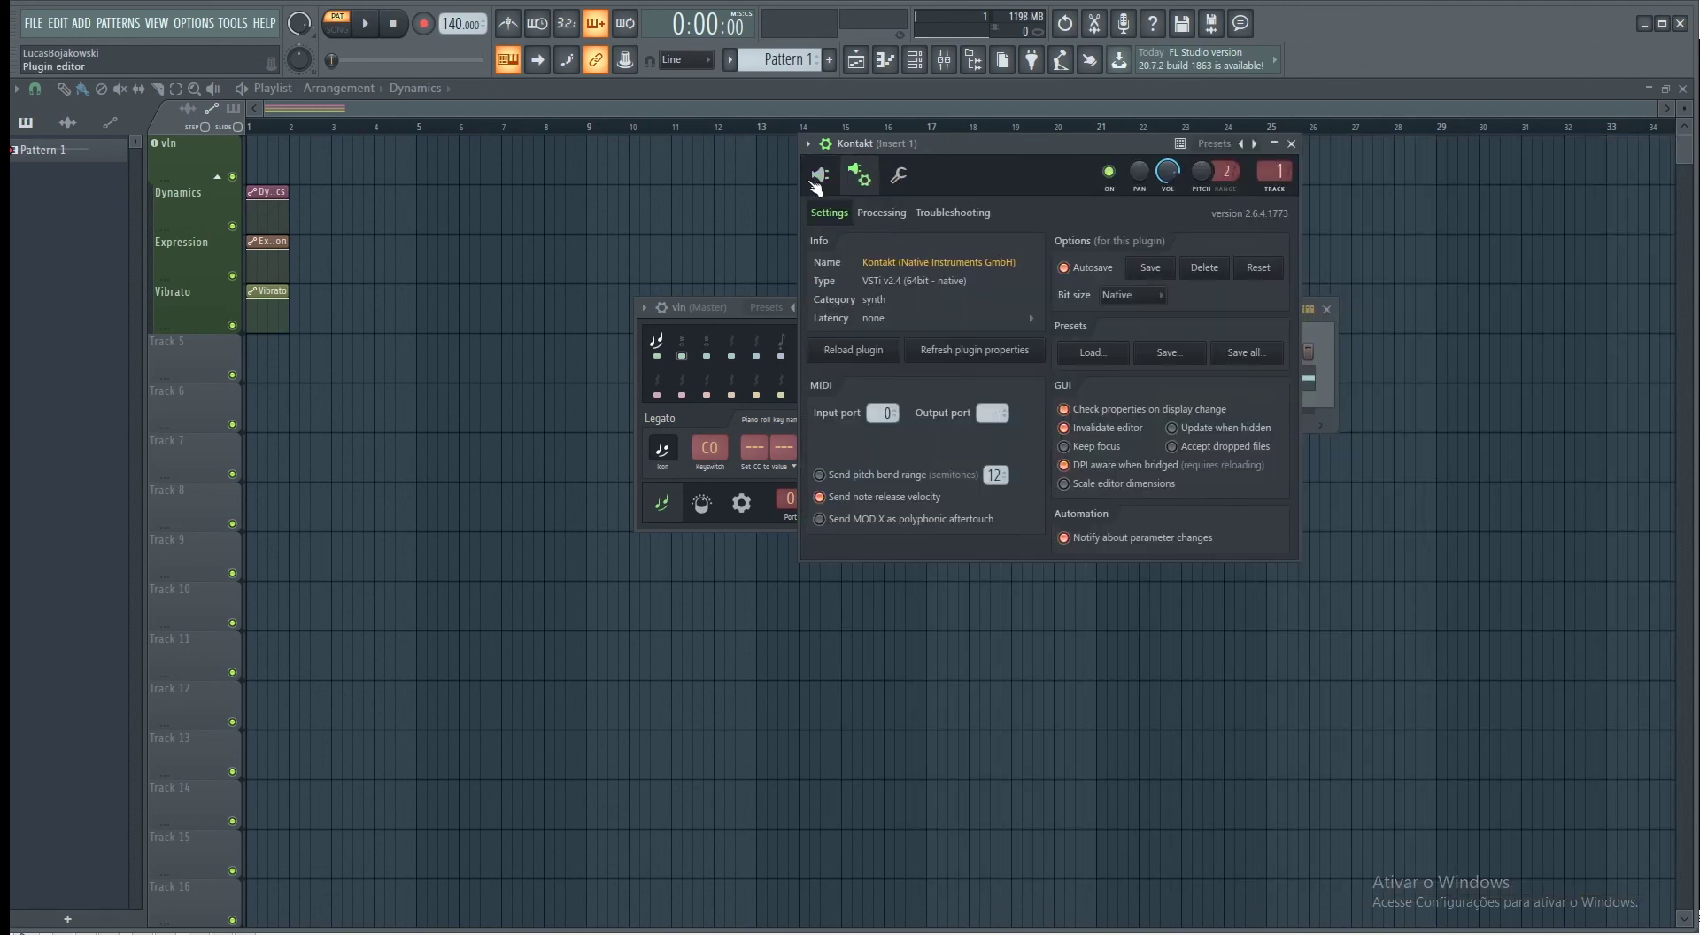
click(820, 177)
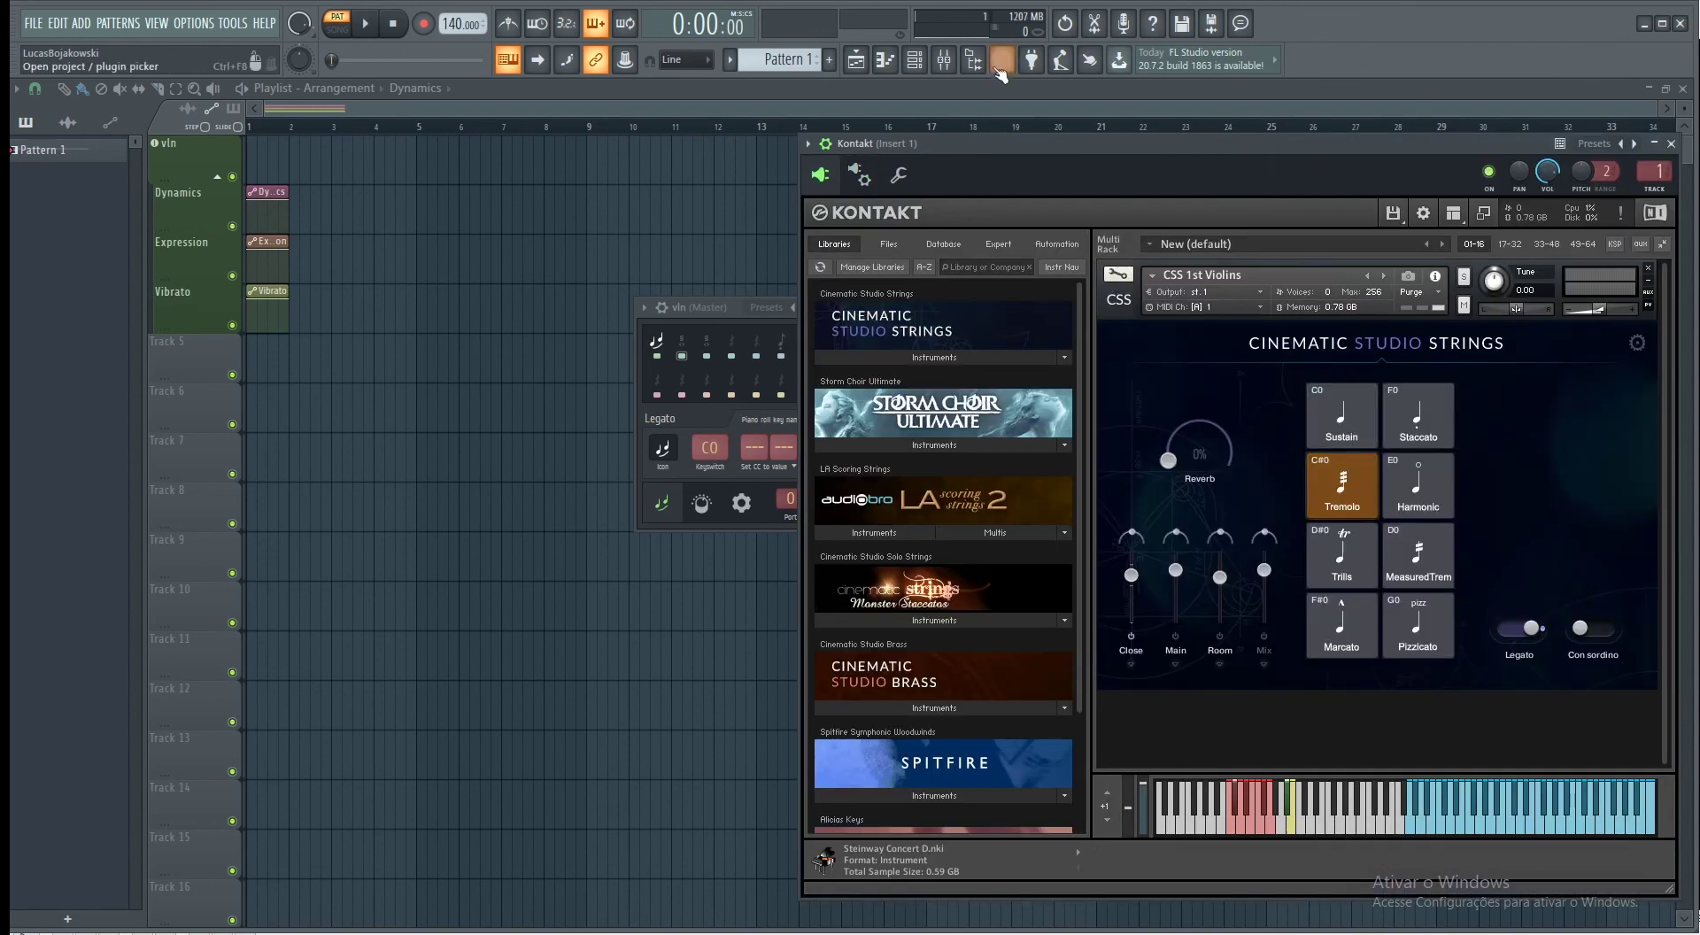
click(943, 64)
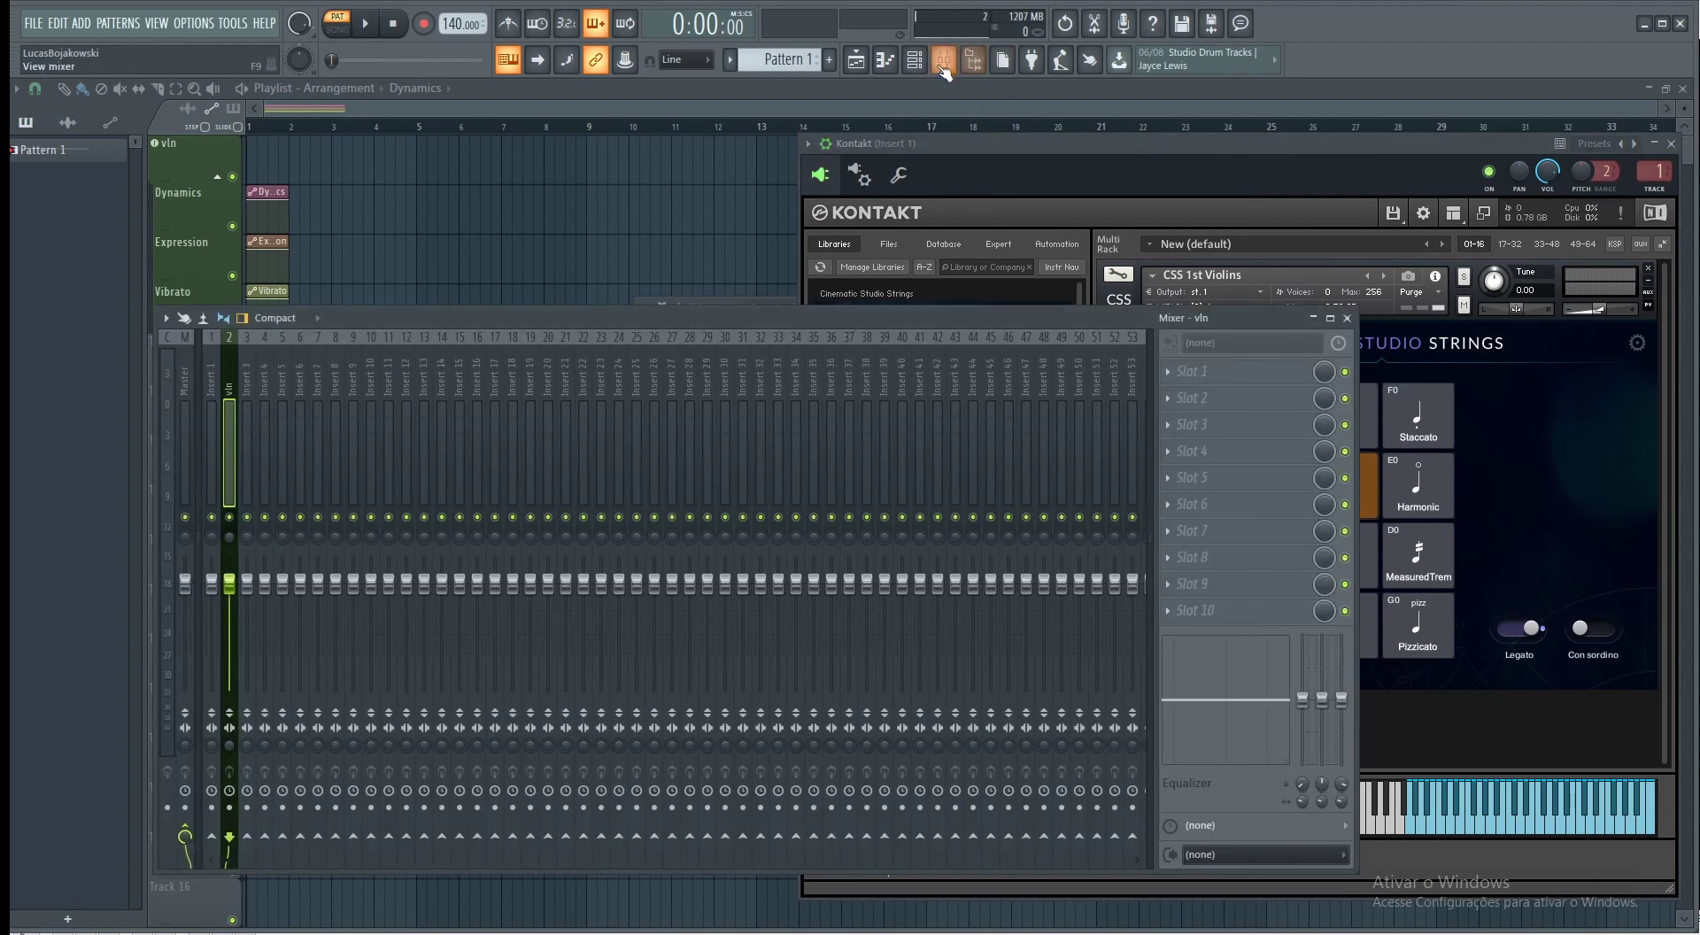
click(943, 60)
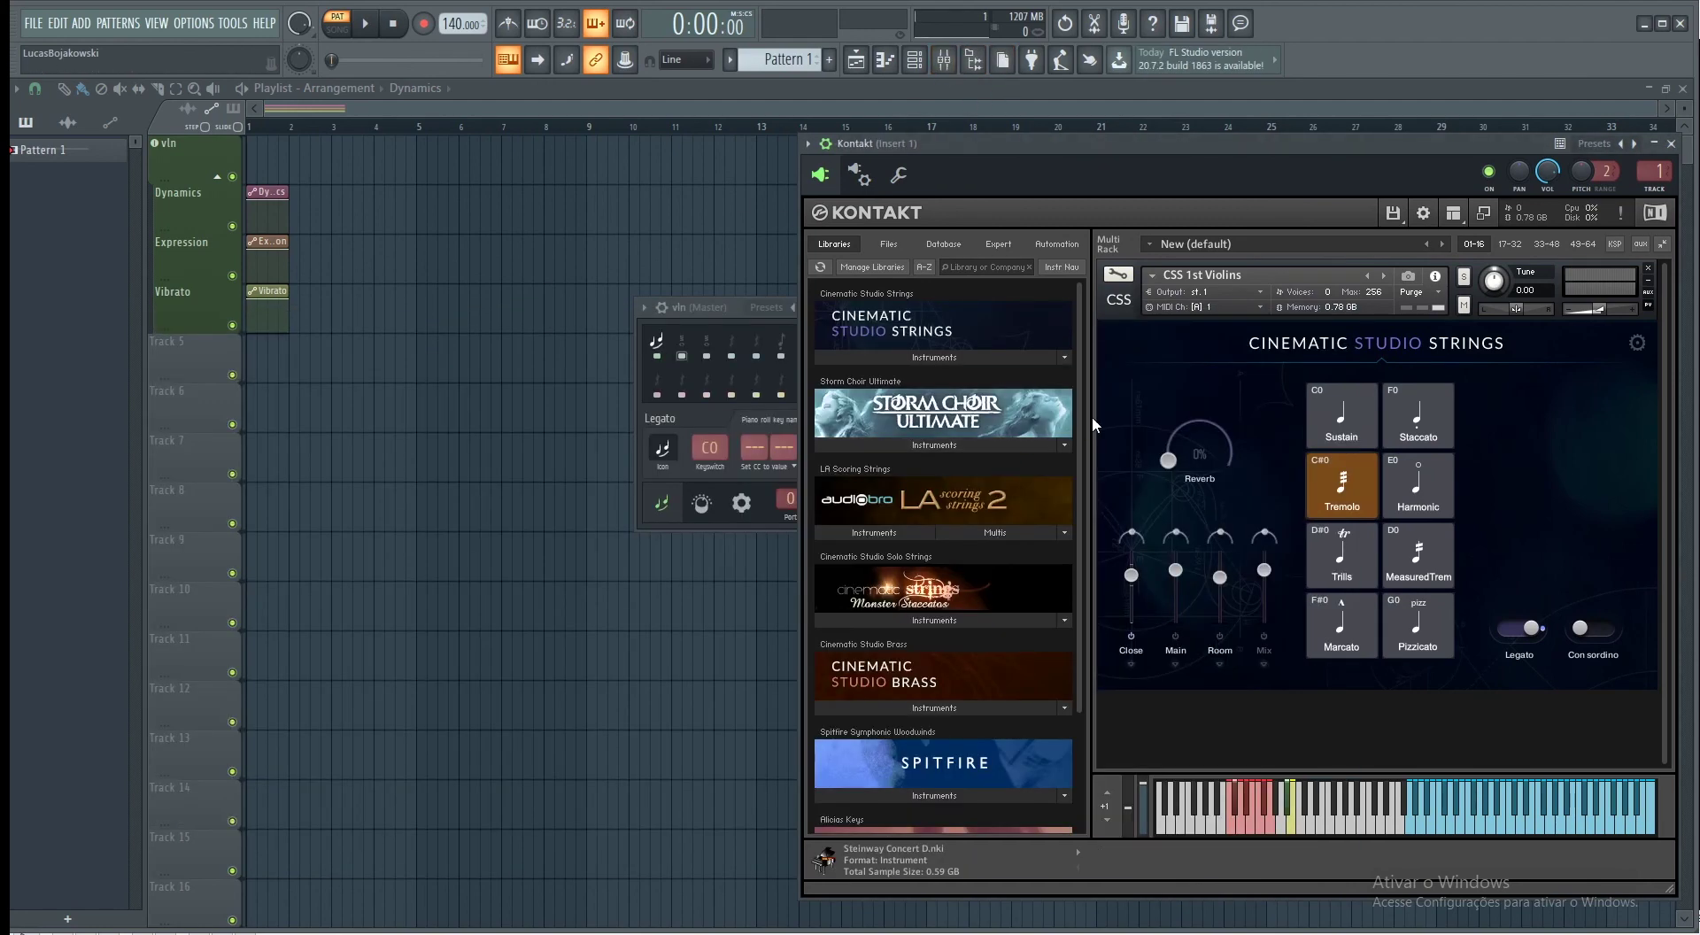